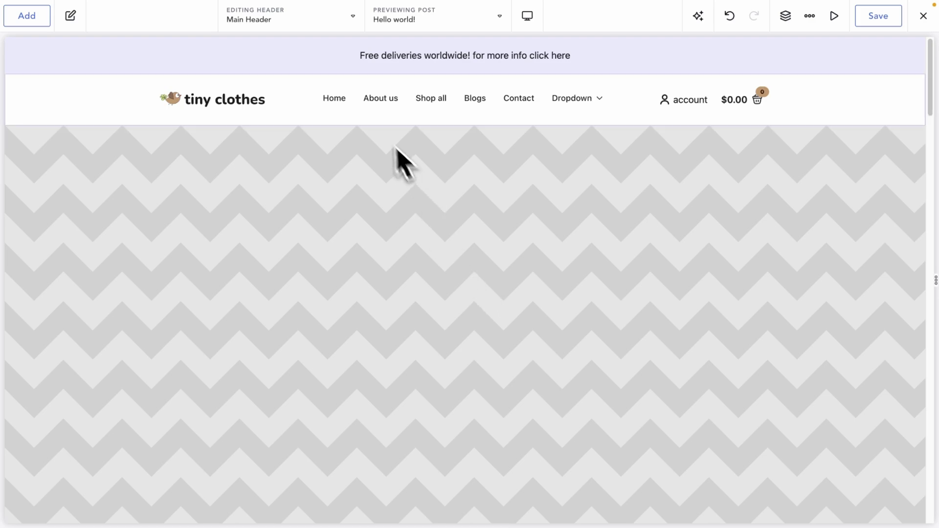
Delete the Dropdown item from the header's menu.
{"action": "left_click", "coordinate": [347, 104]}
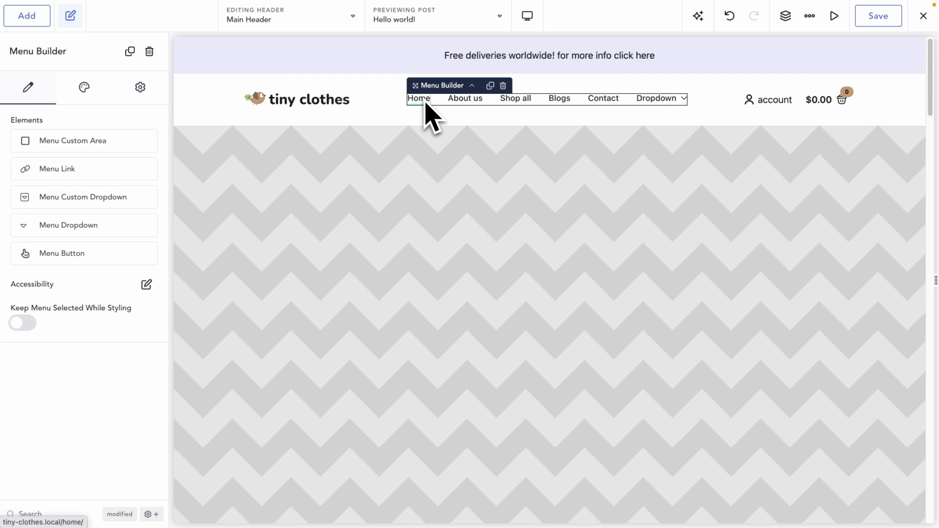
{"action": "left_click", "coordinate": [661, 101]}
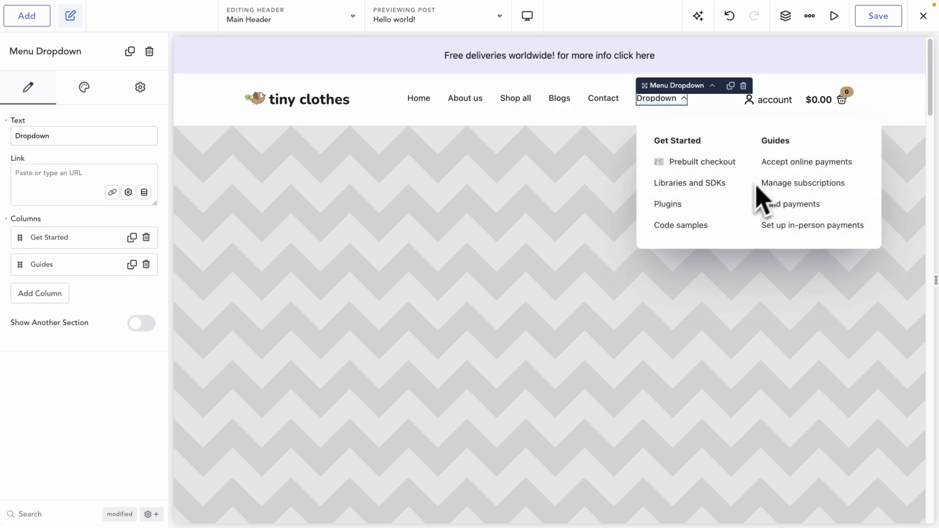
{"action": "left_click", "coordinate": [743, 86]}
Add a Menu Custom Area directly after the Home link in the header menu and set its link to "/".
{"action": "left_click", "coordinate": [455, 99]}
{"action": "left_click", "coordinate": [785, 16]}
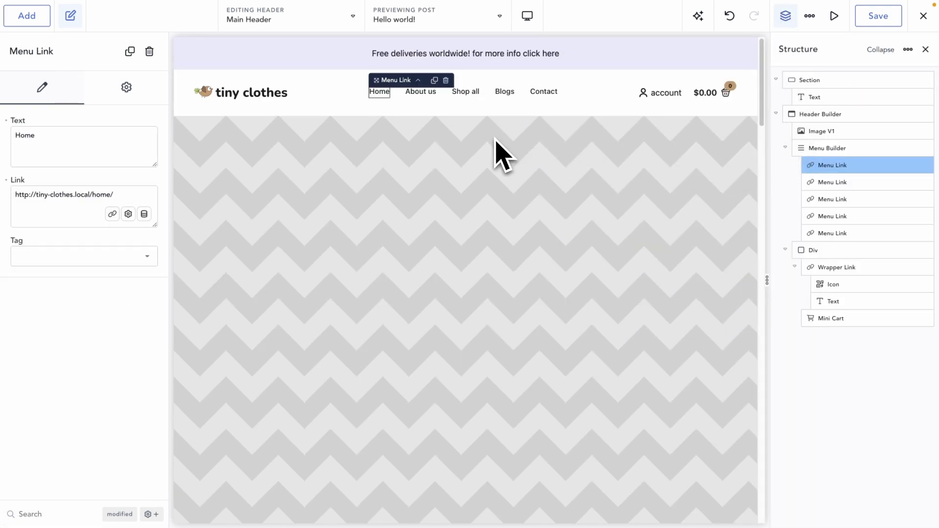
{"action": "left_click", "coordinate": [35, 24]}
{"action": "type", "text": "menu cu"}
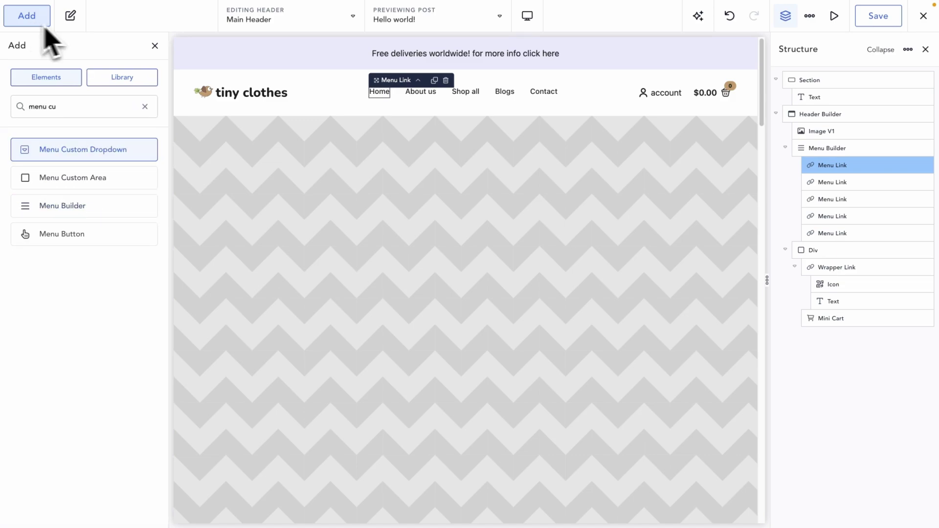
{"action": "left_click", "coordinate": [103, 177]}
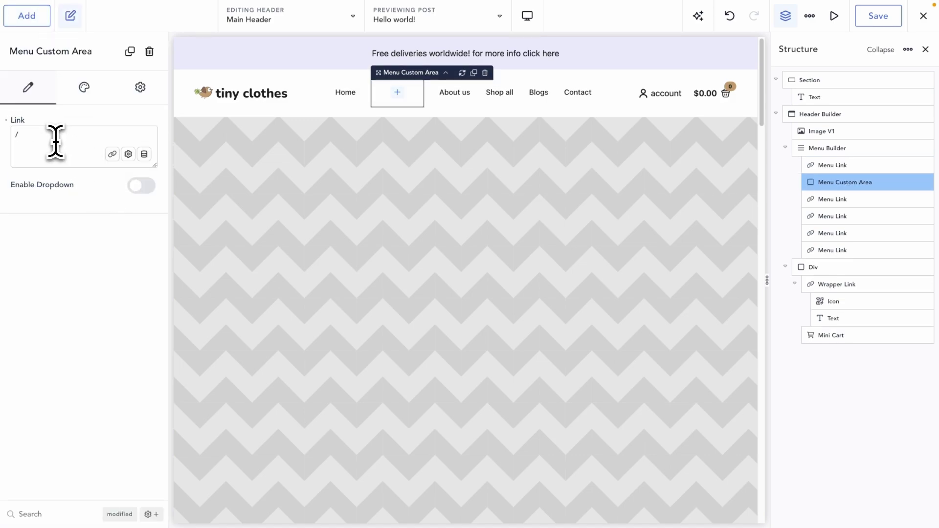
Add an Icon element and a Text element reading "Home" inside the menu custom area.
{"action": "left_click", "coordinate": [27, 18]}
{"action": "type", "text": "icon"}
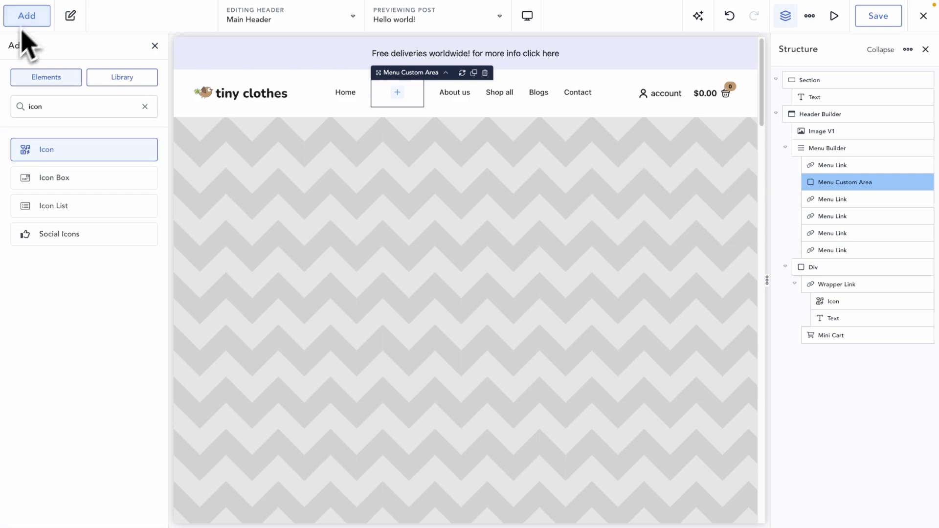
{"action": "left_click", "coordinate": [29, 148]}
{"action": "left_click", "coordinate": [33, 20]}
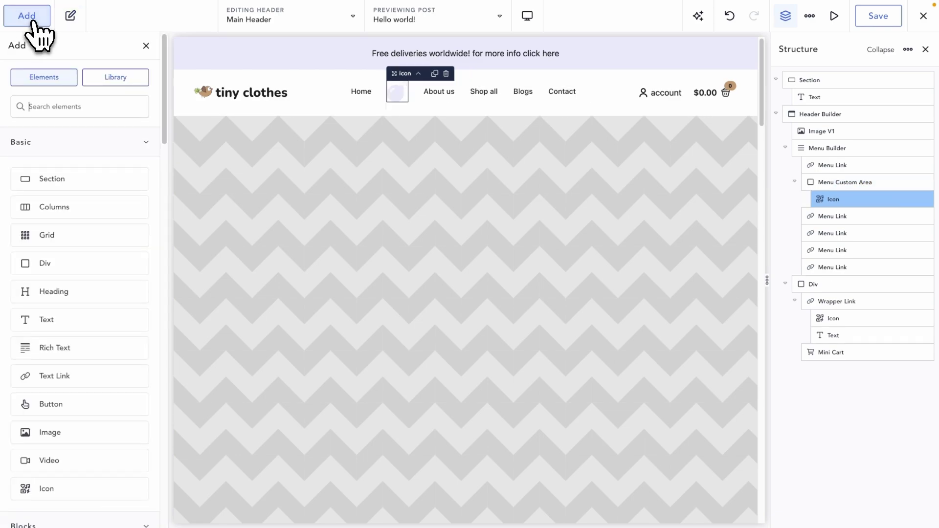
{"action": "type", "text": "text"}
{"action": "left_click", "coordinate": [58, 148]}
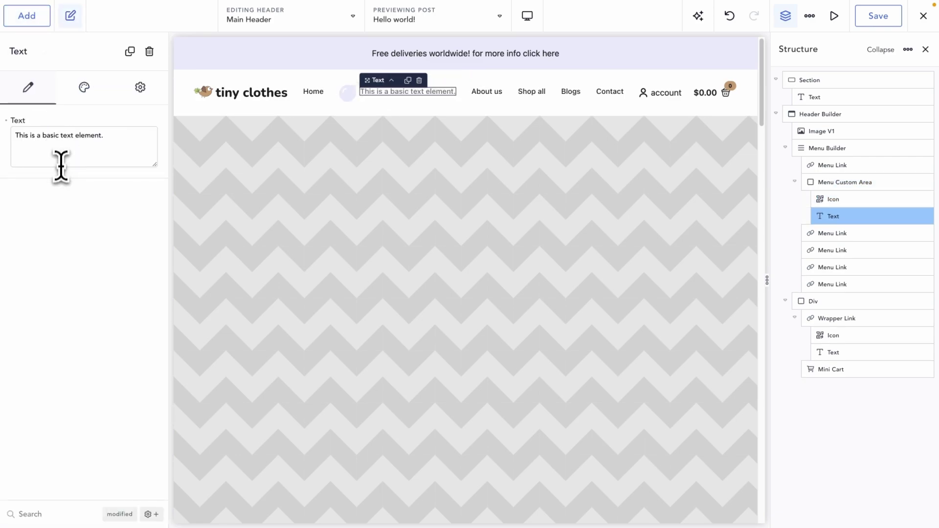
{"action": "triple_click", "coordinate": [60, 139]}
{"action": "type", "text": "Home"}
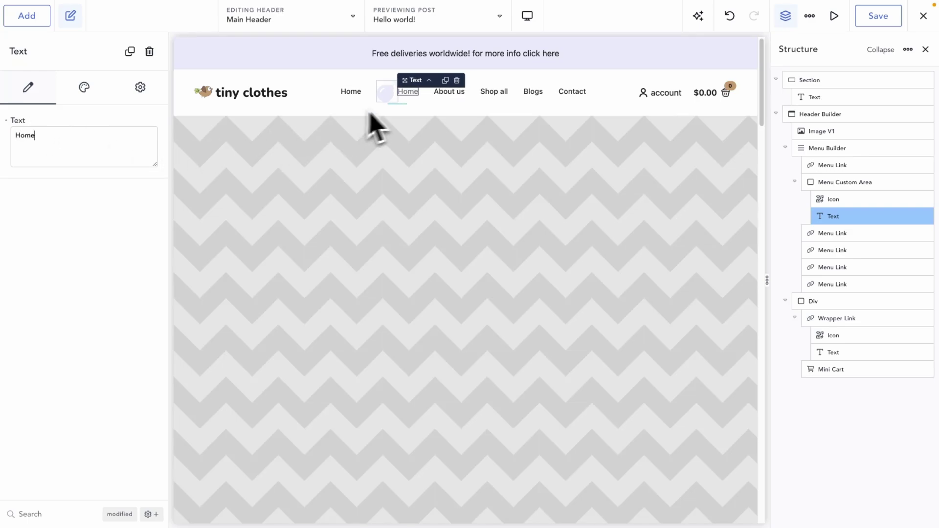
Assign the solid "house" icon to the custom area's Icon element and set its size to 25 px.
{"action": "left_click", "coordinate": [388, 94]}
{"action": "left_click", "coordinate": [85, 148]}
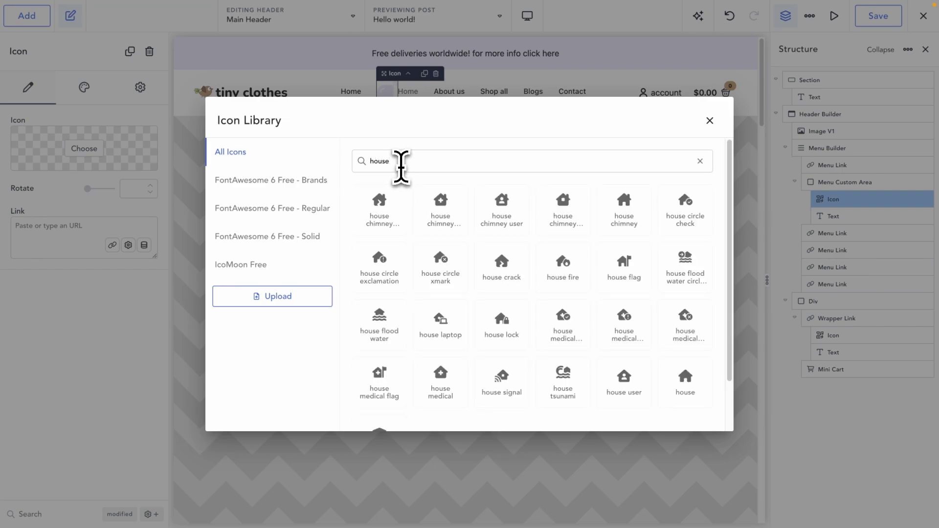
{"action": "left_click", "coordinate": [686, 380]}
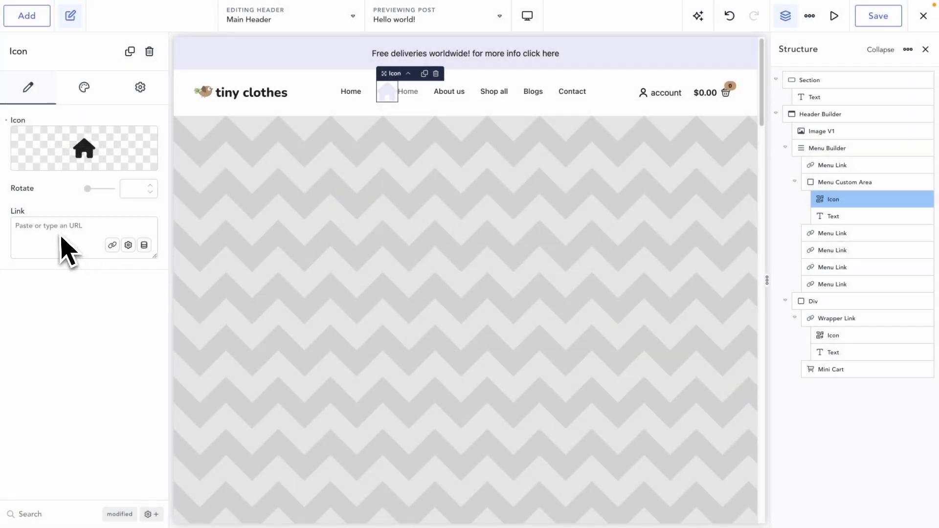
{"action": "left_click", "coordinate": [82, 89]}
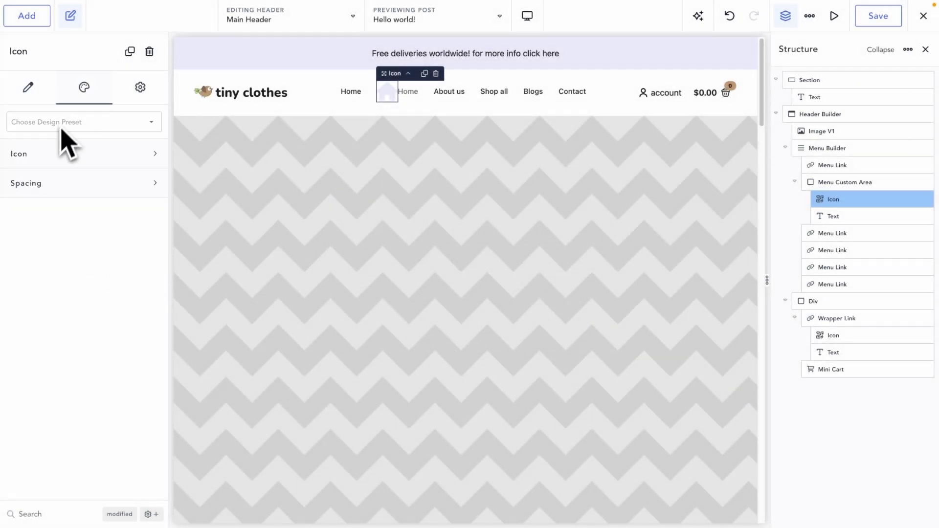
{"action": "left_click", "coordinate": [61, 154]}
{"action": "type", "text": "25"}
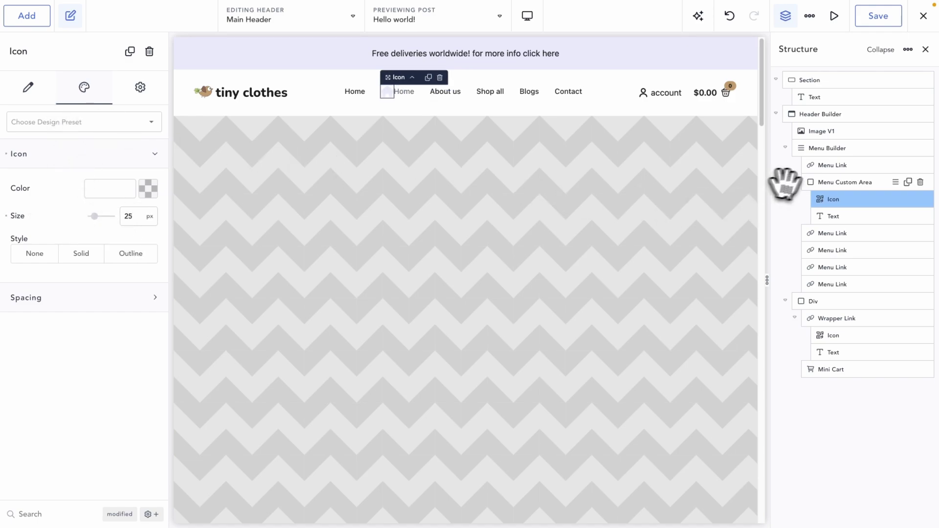
Enable Inherit Link Styles and Icons Inherit Link Styles for the Home custom area.
{"action": "left_click", "coordinate": [817, 182]}
{"action": "left_click", "coordinate": [86, 87]}
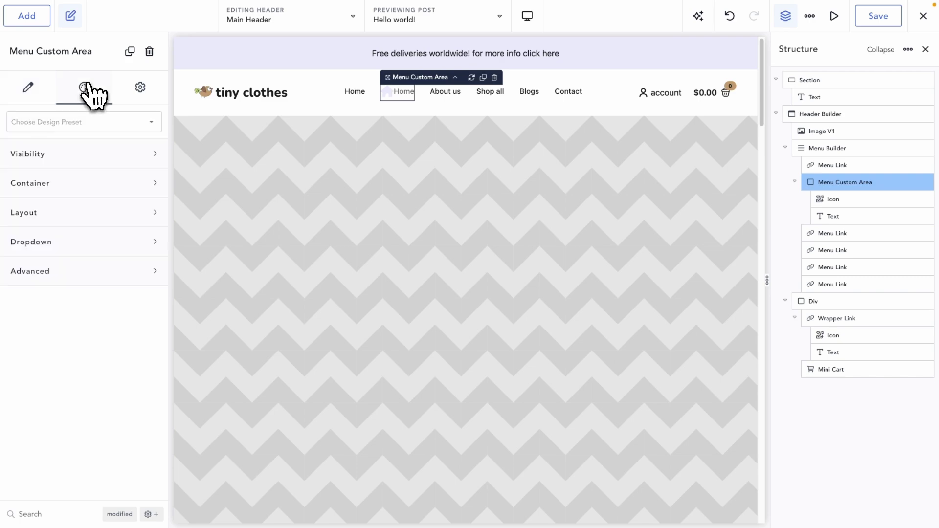
{"action": "left_click", "coordinate": [64, 271]}
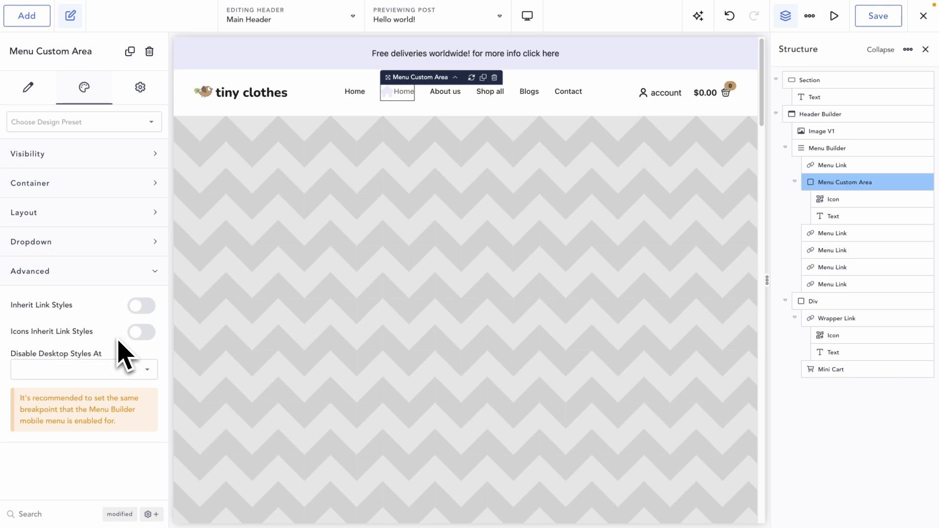
{"action": "left_click", "coordinate": [141, 306]}
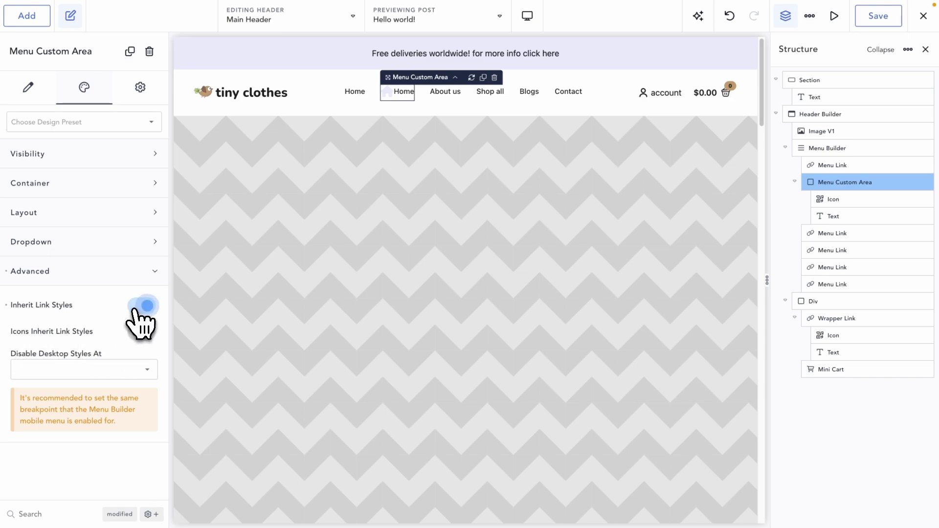
{"action": "left_click", "coordinate": [137, 332]}
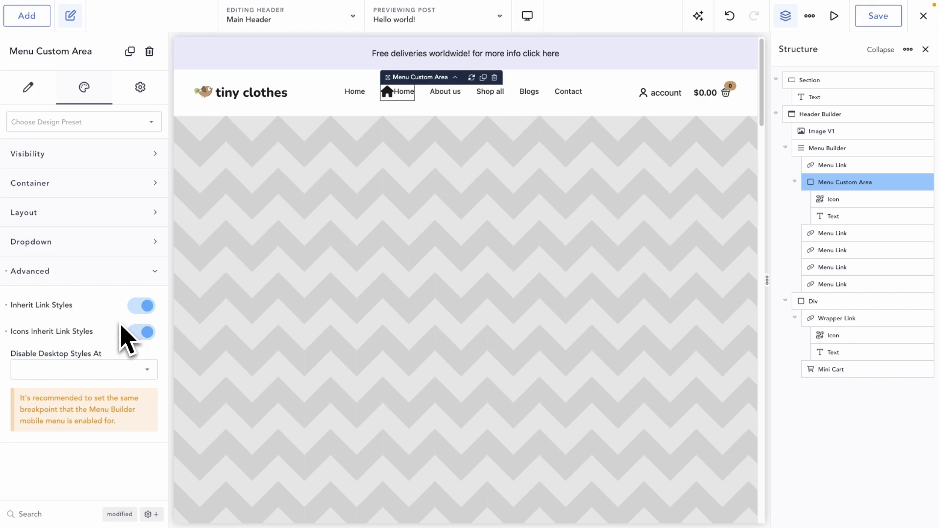
Give the Home custom area a horizontal layout with a 10 px gap.
{"action": "left_click", "coordinate": [82, 221]}
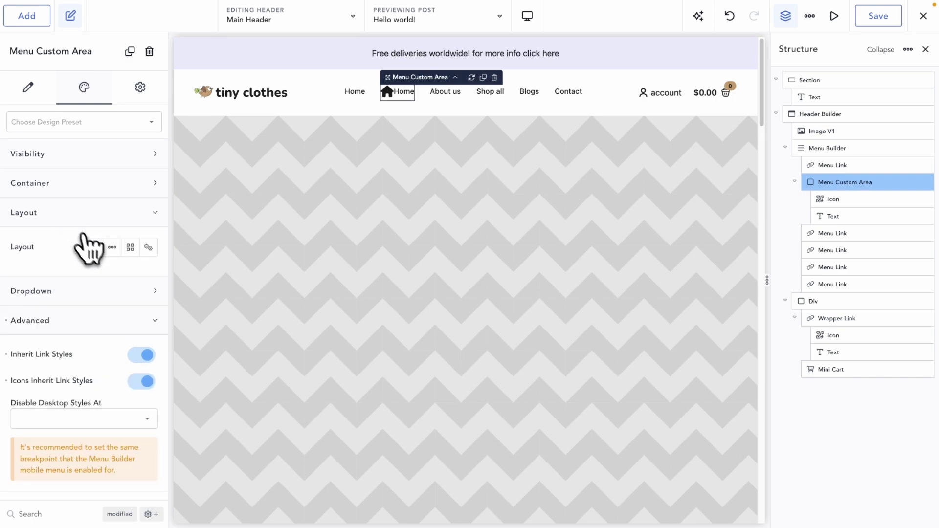
{"action": "left_click", "coordinate": [110, 247]}
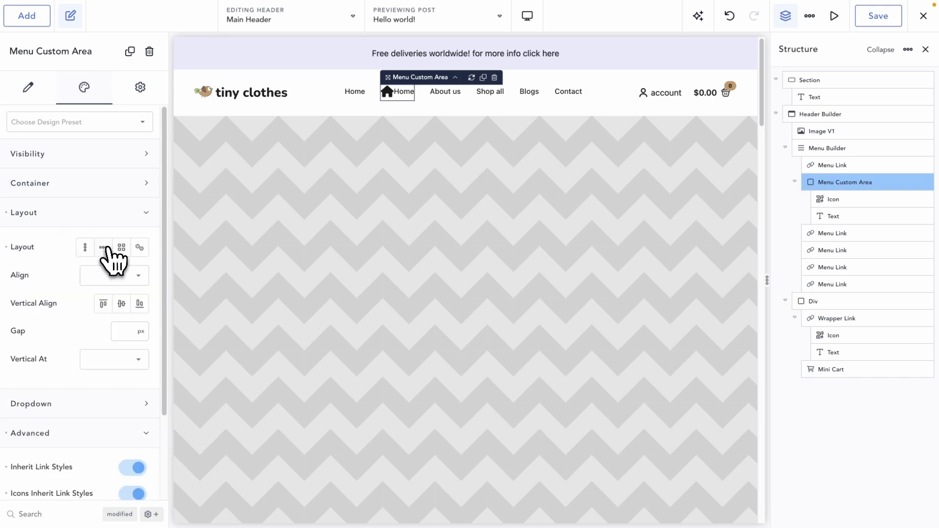
{"action": "left_click", "coordinate": [130, 330]}
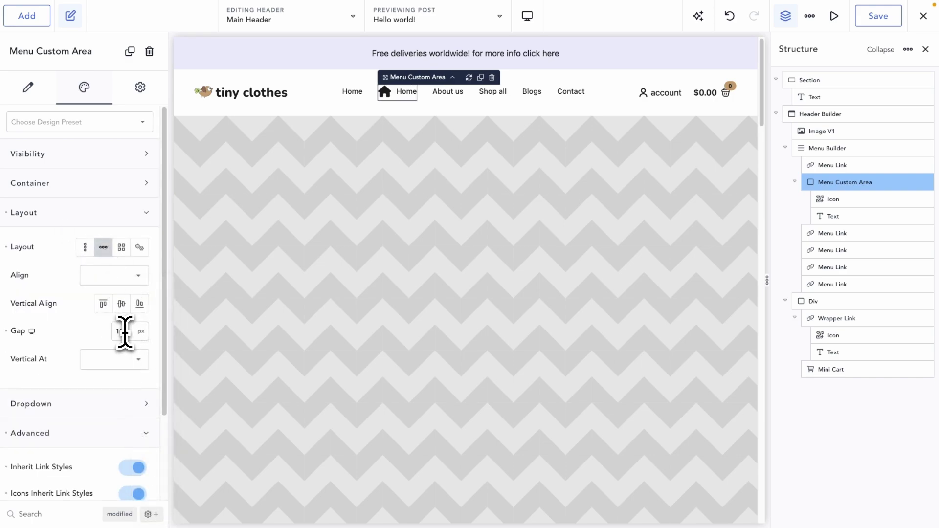
Save the custom area's styling as a design preset named "Menu with Icon".
{"action": "left_click", "coordinate": [77, 122]}
{"action": "left_click", "coordinate": [87, 150]}
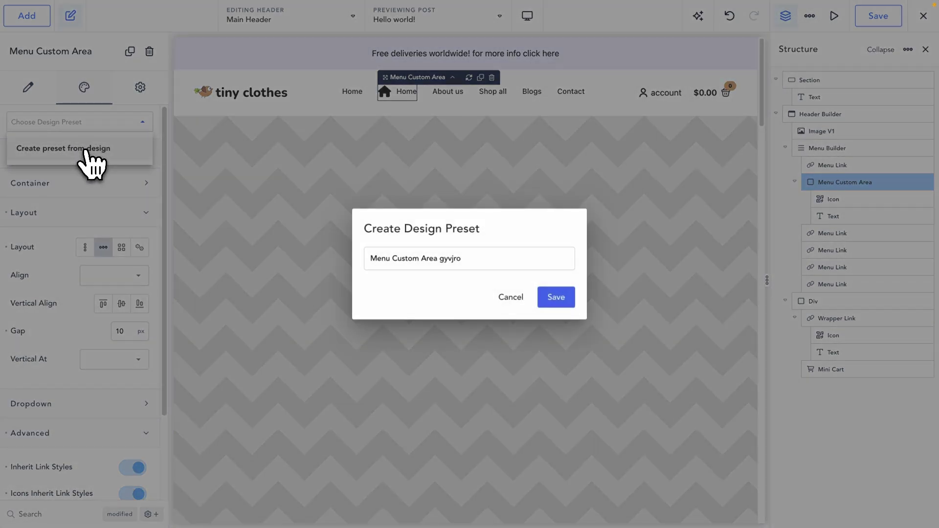
{"action": "triple_click", "coordinate": [461, 258]}
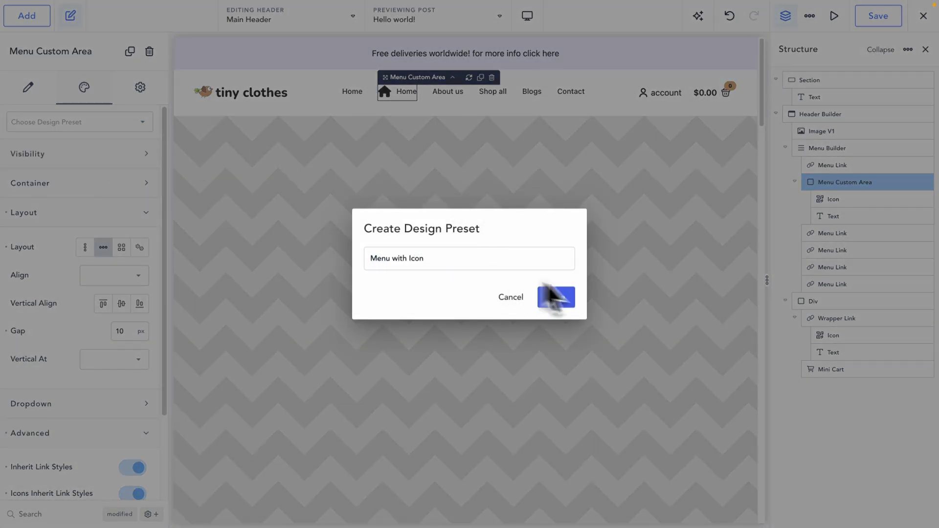
{"action": "left_click", "coordinate": [553, 297]}
Delete the original text-only Home menu link.
{"action": "left_click", "coordinate": [830, 166]}
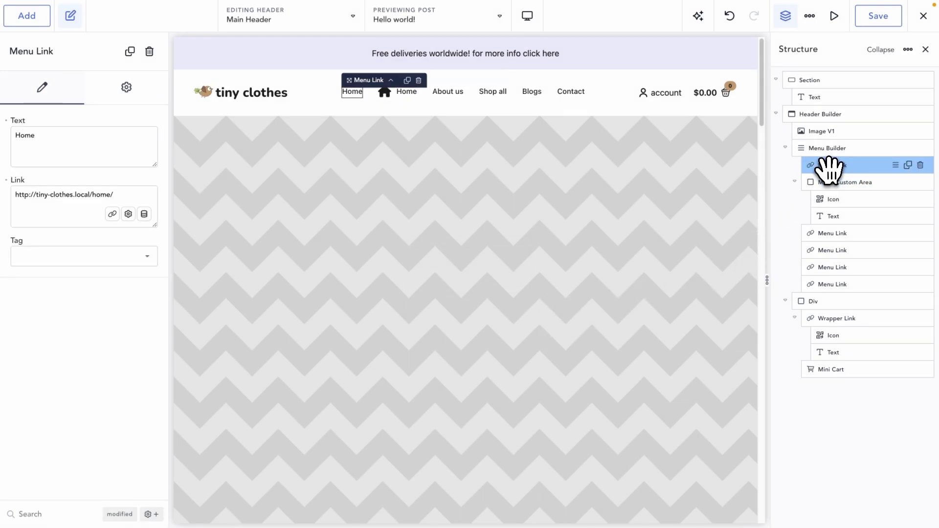
{"action": "left_click", "coordinate": [920, 165]}
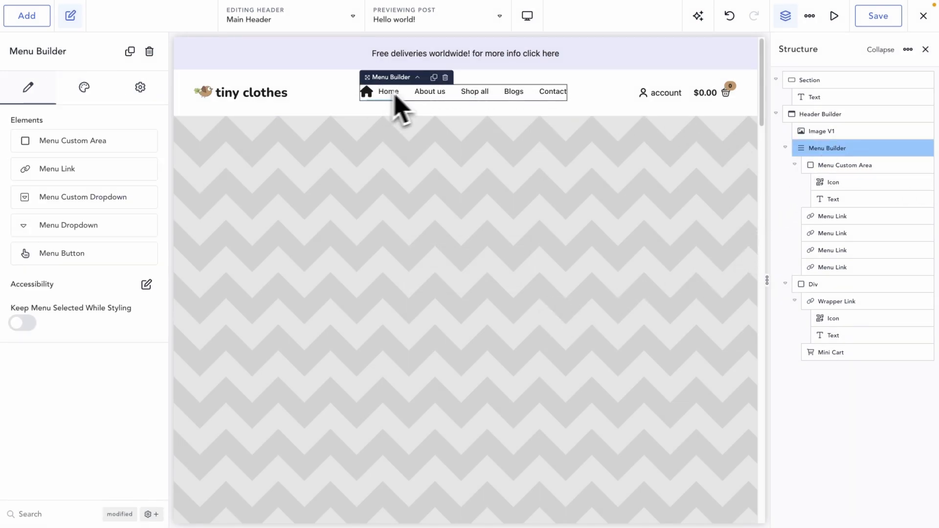
Add another Menu Custom Area directly after the About us link and delete the original Shop all link.
{"action": "left_click", "coordinate": [27, 22]}
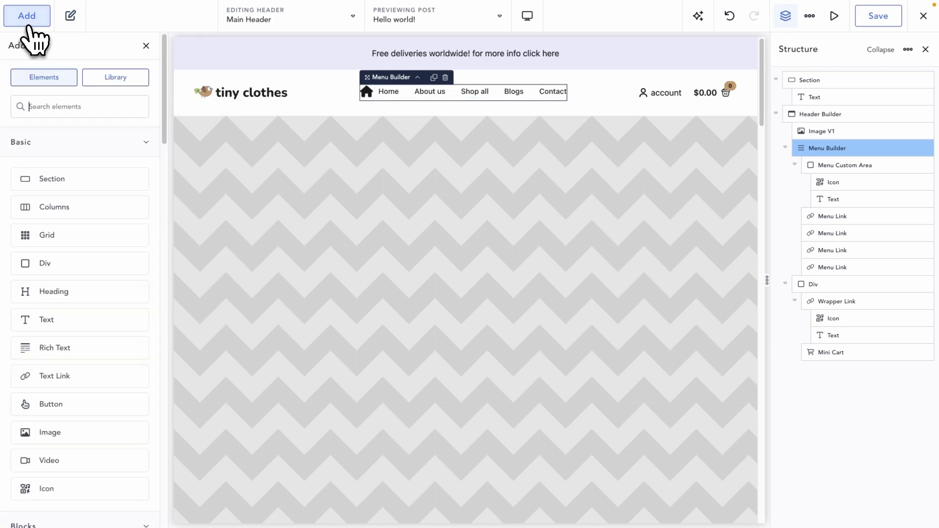
{"action": "type", "text": "menucu"}
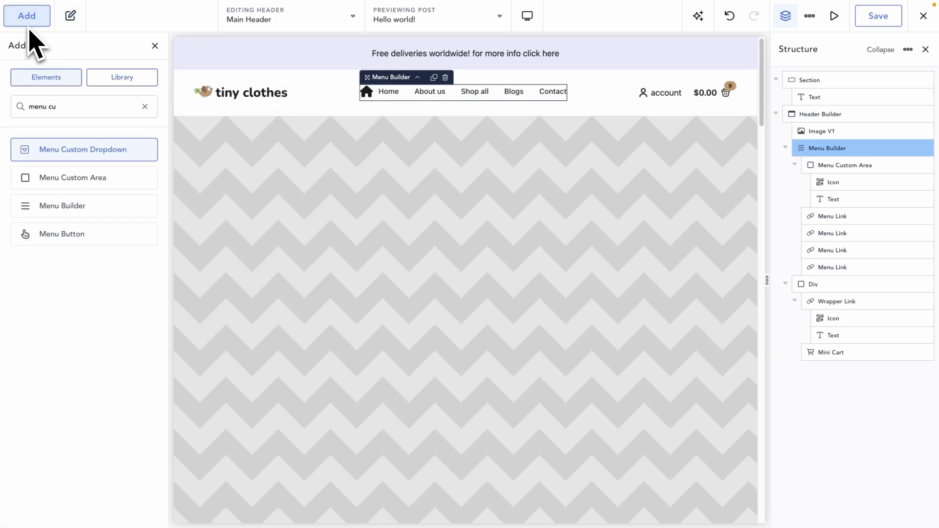
{"action": "left_click", "coordinate": [77, 174]}
{"action": "left_click_drag", "start_coordinate": [804, 279], "coordinate": [834, 225]}
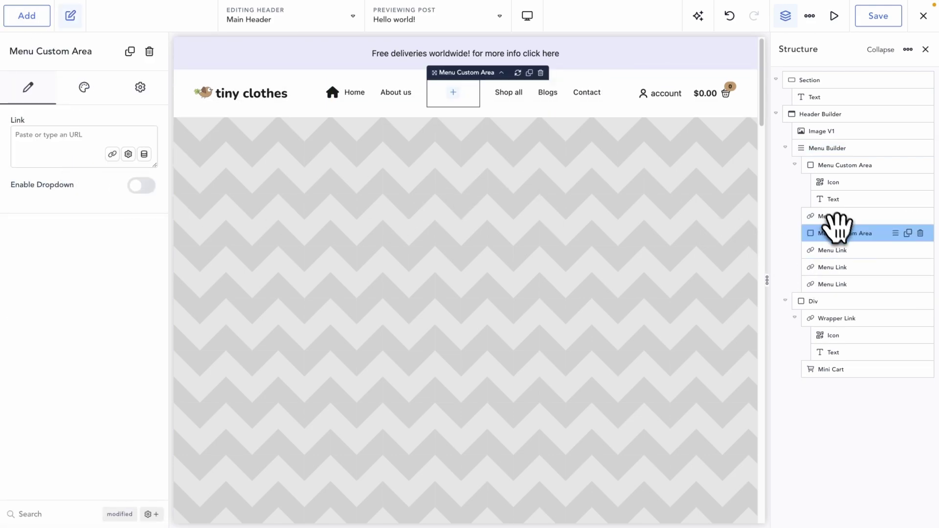
{"action": "left_click", "coordinate": [864, 250]}
{"action": "left_click", "coordinate": [921, 250]}
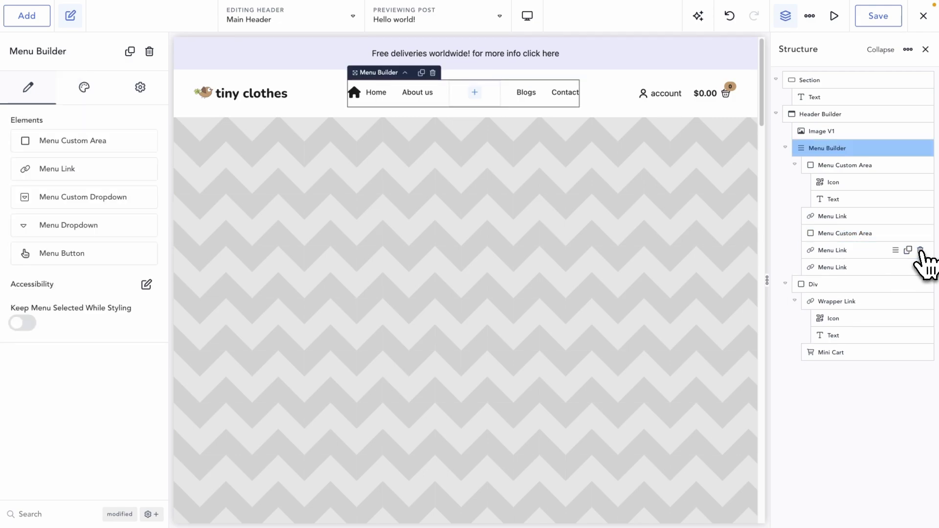
Link the new custom area to /shop and add an Icon and a Text element reading "Shop All" inside it.
{"action": "left_click", "coordinate": [868, 234]}
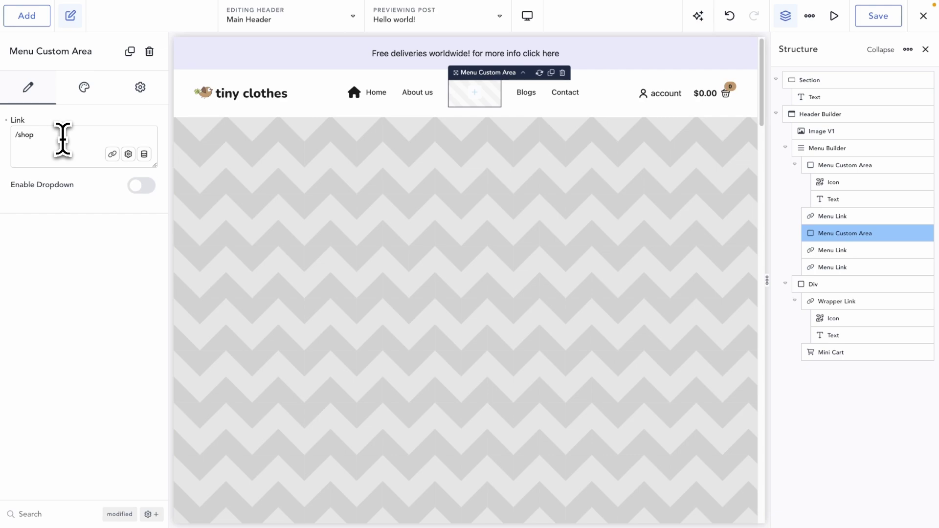
{"action": "left_click", "coordinate": [22, 18]}
{"action": "type", "text": "icon"}
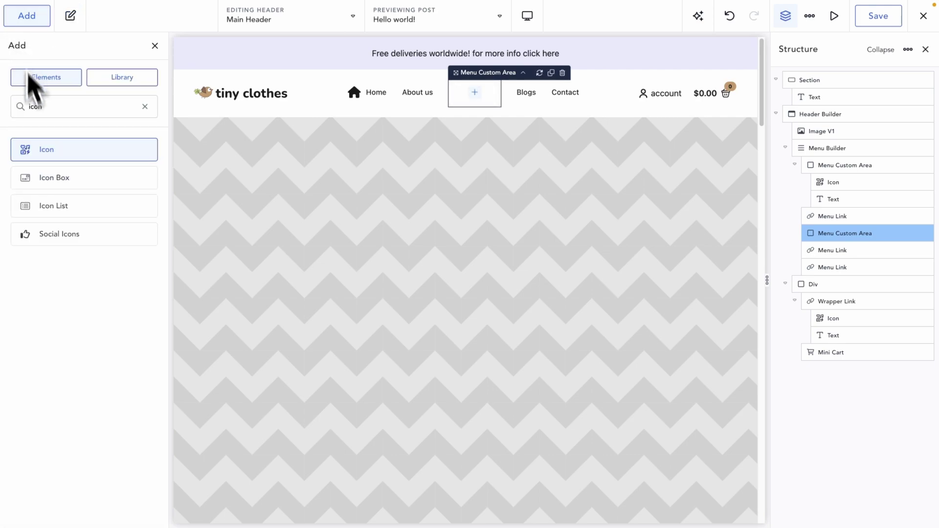
{"action": "left_click", "coordinate": [37, 146]}
{"action": "left_click", "coordinate": [27, 17]}
{"action": "type", "text": "text"}
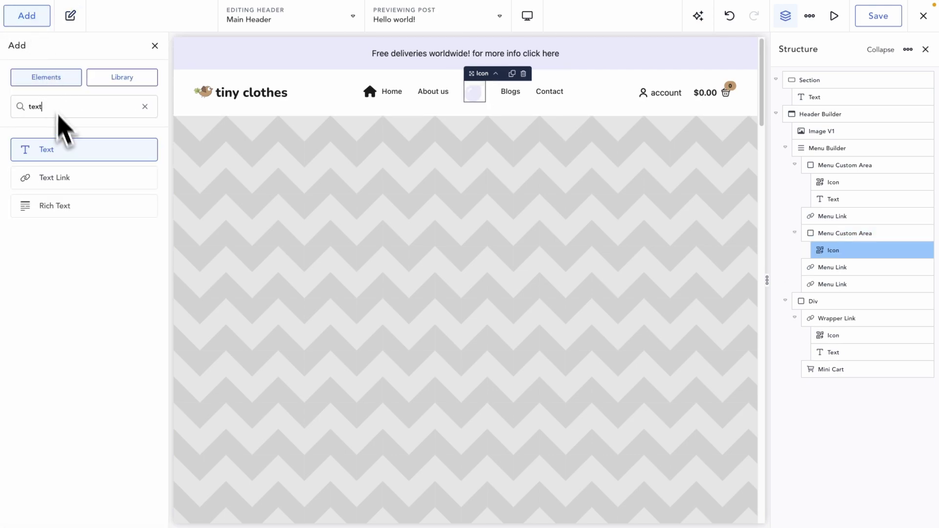
{"action": "left_click", "coordinate": [62, 149]}
{"action": "triple_click", "coordinate": [71, 142]}
{"action": "type", "text": "Shop All"}
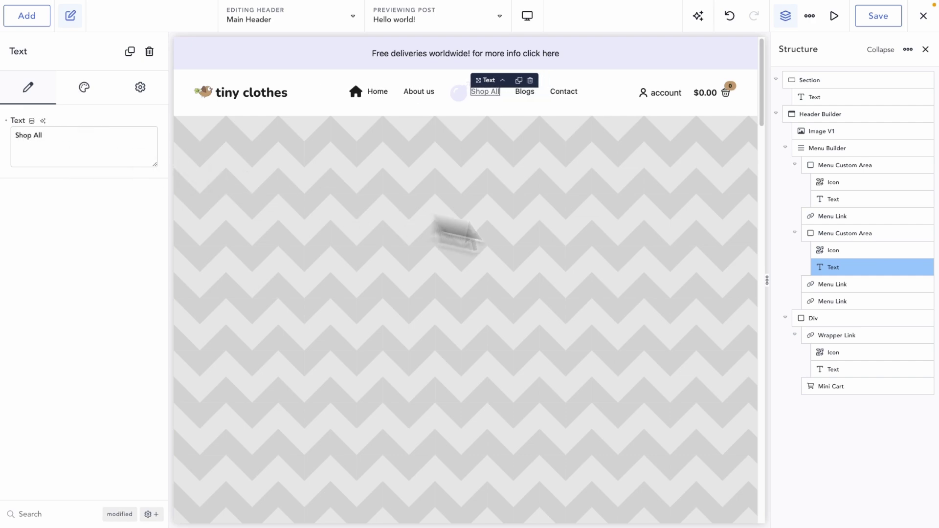
Assign the "shop" icon from the icon library to the Icon element beside Shop All.
{"action": "left_click", "coordinate": [833, 250]}
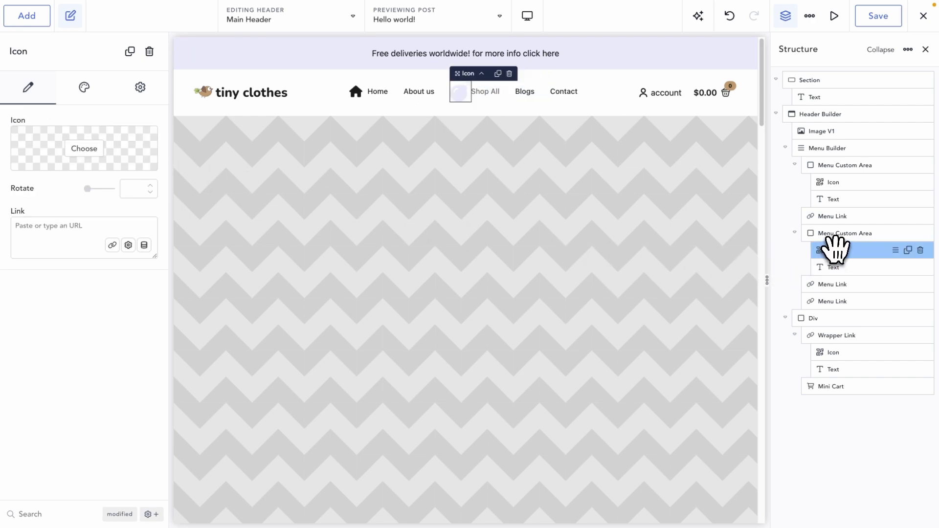
{"action": "left_click", "coordinate": [83, 148]}
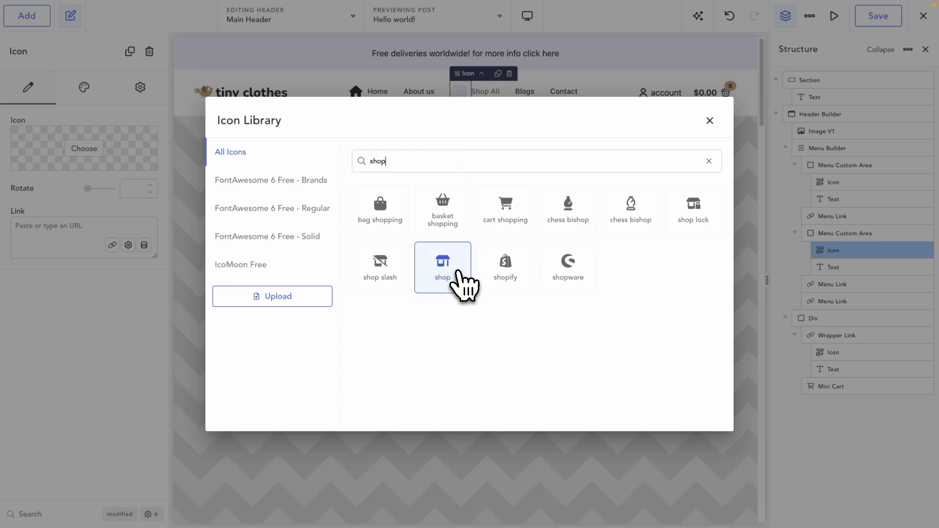
{"action": "left_click", "coordinate": [459, 279]}
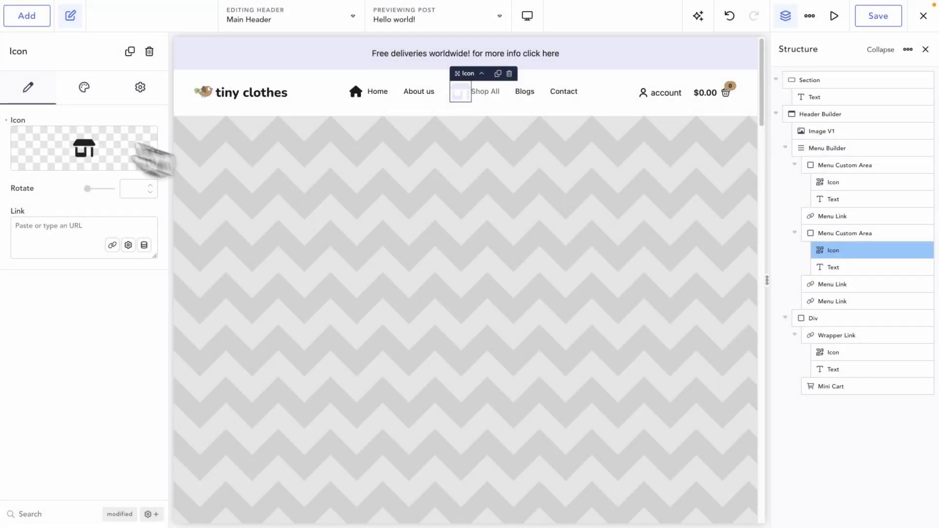
Apply the "Menu with Icon" design preset to the Shop All Menu Custom Area.
{"action": "left_click", "coordinate": [82, 93]}
{"action": "left_click", "coordinate": [111, 153]}
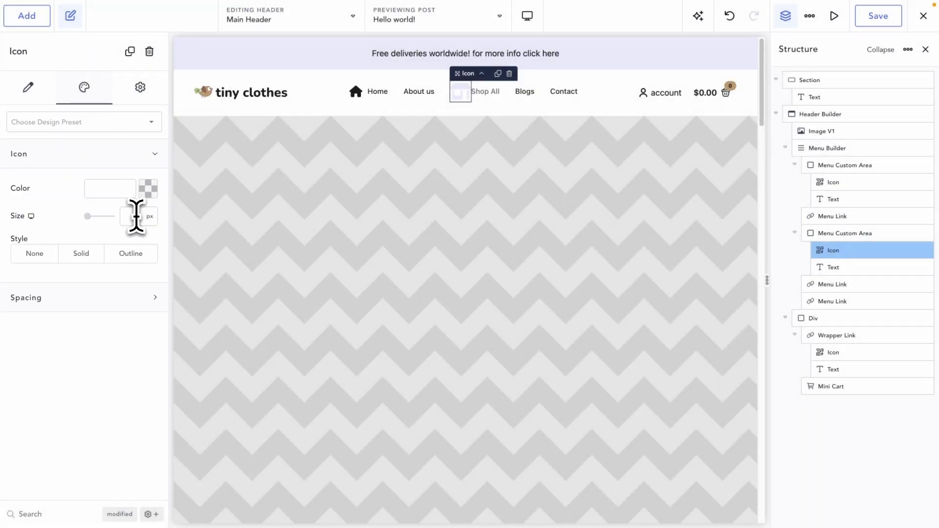
{"action": "left_click", "coordinate": [831, 230]}
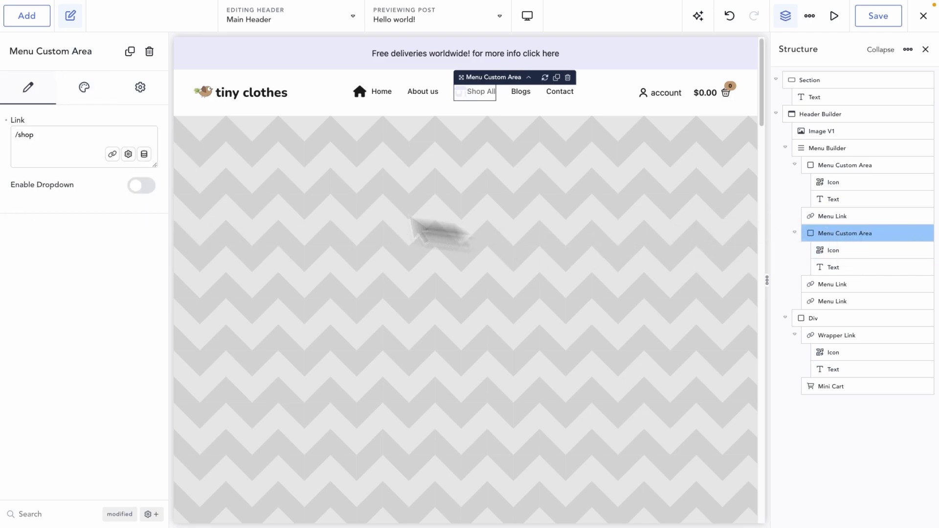
{"action": "left_click", "coordinate": [81, 89]}
{"action": "left_click", "coordinate": [63, 120]}
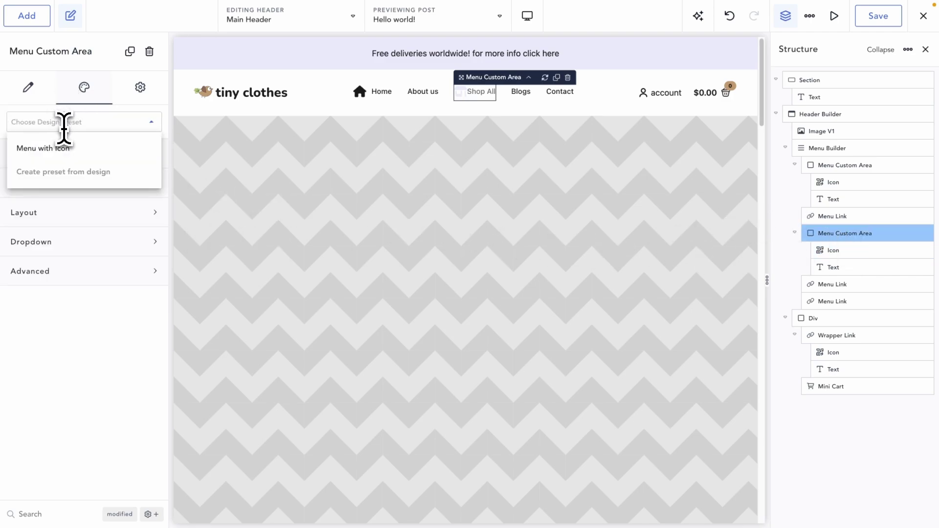
{"action": "left_click", "coordinate": [61, 149]}
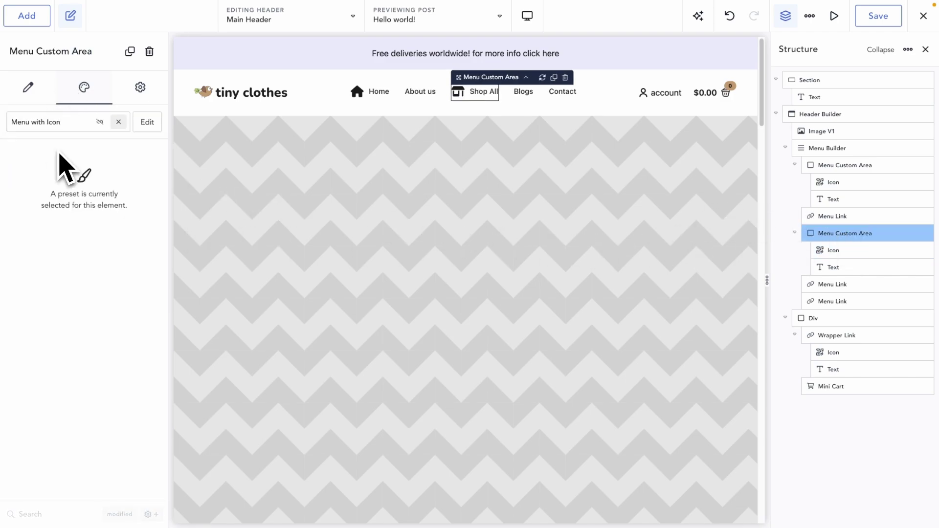
Enable the dropdown on the Shop All custom area and choose Standard Controls as its menu source.
{"action": "left_click", "coordinate": [29, 96]}
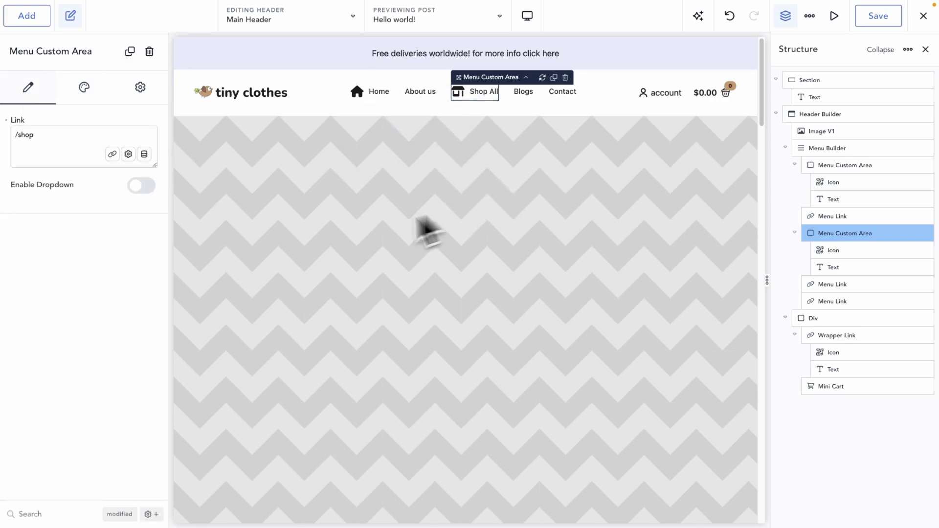
{"action": "left_click", "coordinate": [142, 185]}
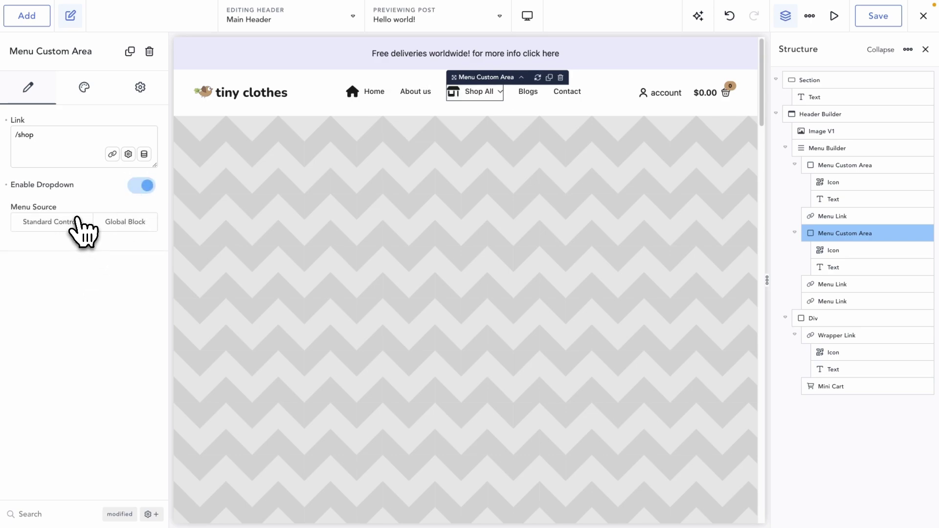
{"action": "left_click", "coordinate": [71, 234]}
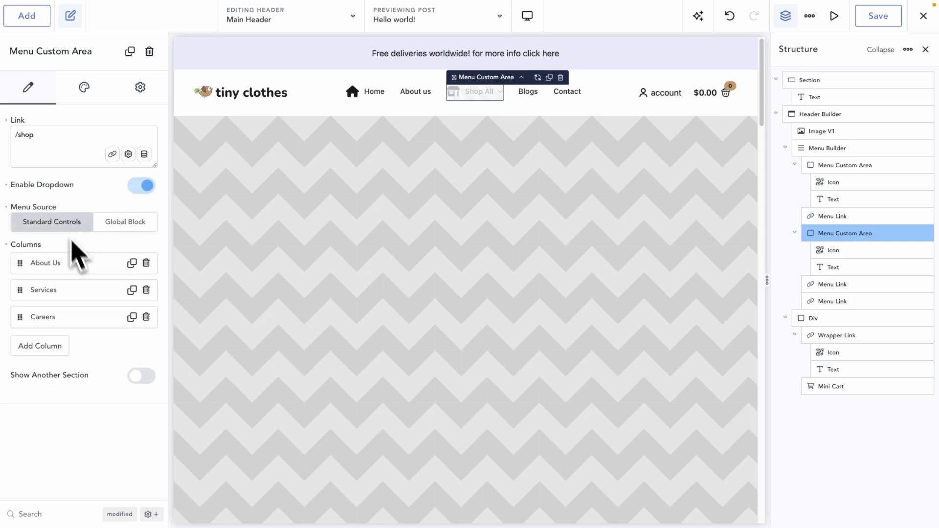
Inspect the settings of the About Us column and its first link, and preview the Shop All dropdown.
{"action": "left_click", "coordinate": [76, 266]}
{"action": "left_click", "coordinate": [77, 346]}
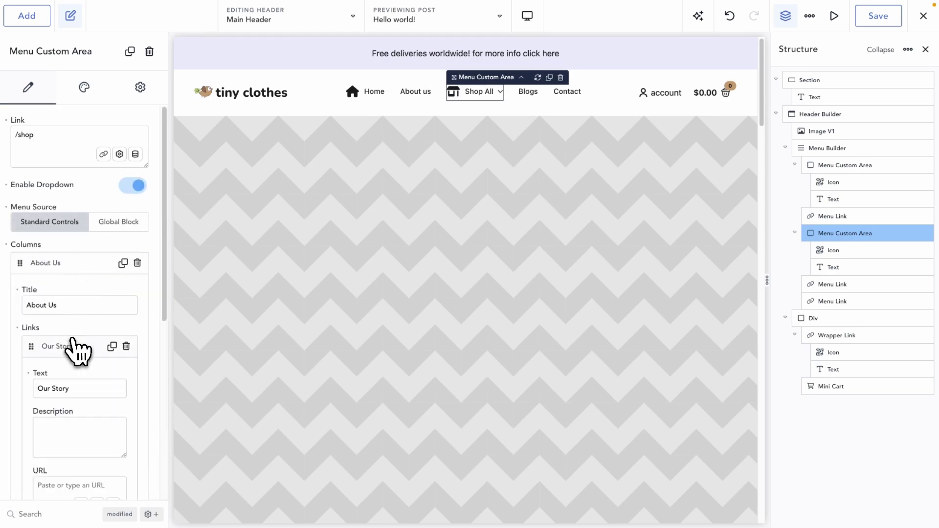
{"action": "left_click", "coordinate": [77, 344]}
{"action": "left_click", "coordinate": [59, 262]}
{"action": "mouse_move", "coordinate": [462, 98]}
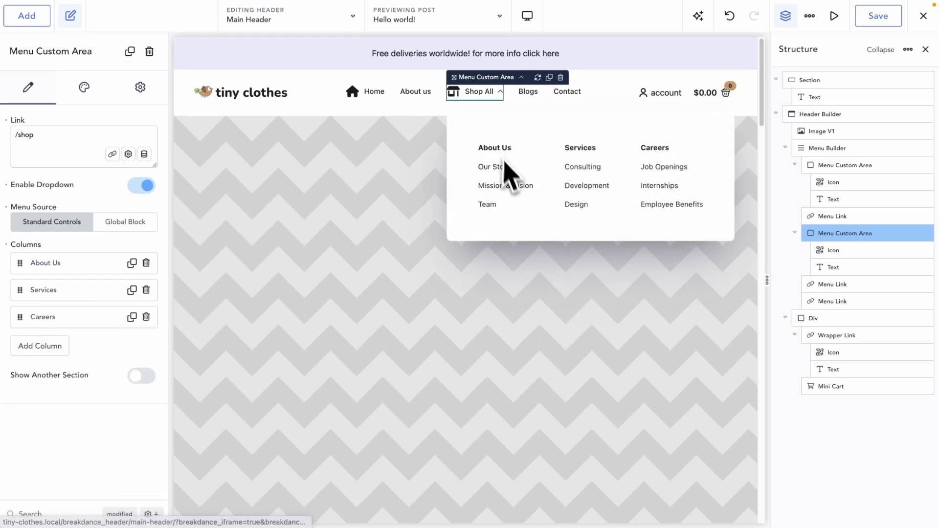
Switch the dropdown's menu source to Global Block and check which global blocks are available.
{"action": "left_click", "coordinate": [125, 222]}
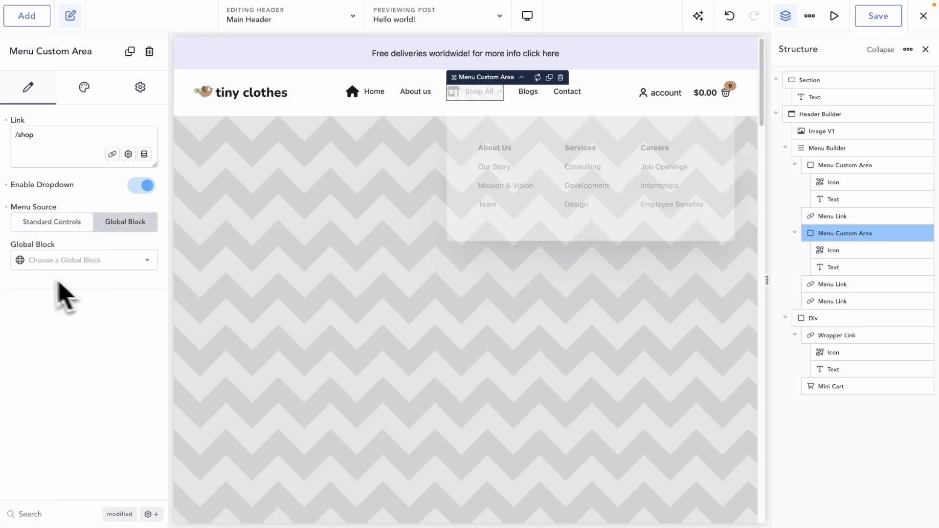
{"action": "left_click", "coordinate": [78, 263]}
{"action": "left_click", "coordinate": [84, 240]}
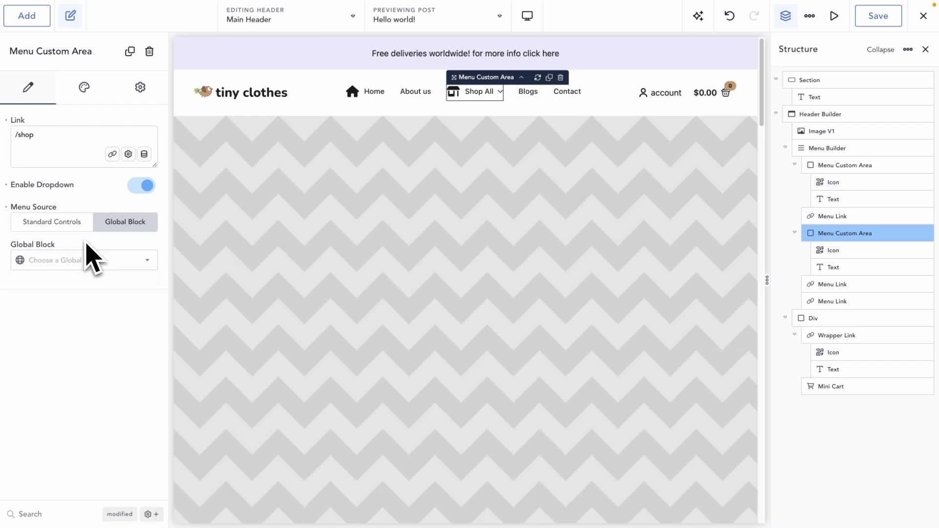
Create a Global Block titled "Term Loop" and open it for editing.
{"action": "left_click", "coordinate": [263, 21]}
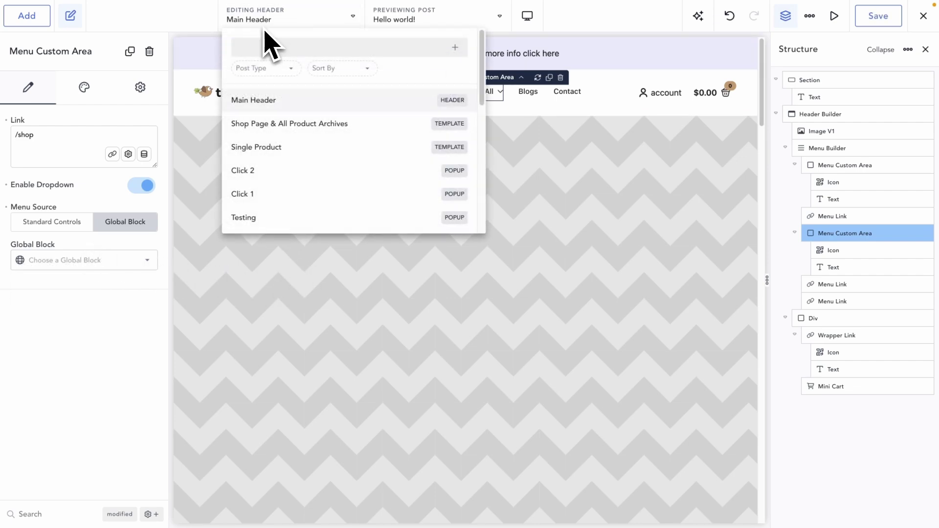
{"action": "left_click", "coordinate": [455, 47]}
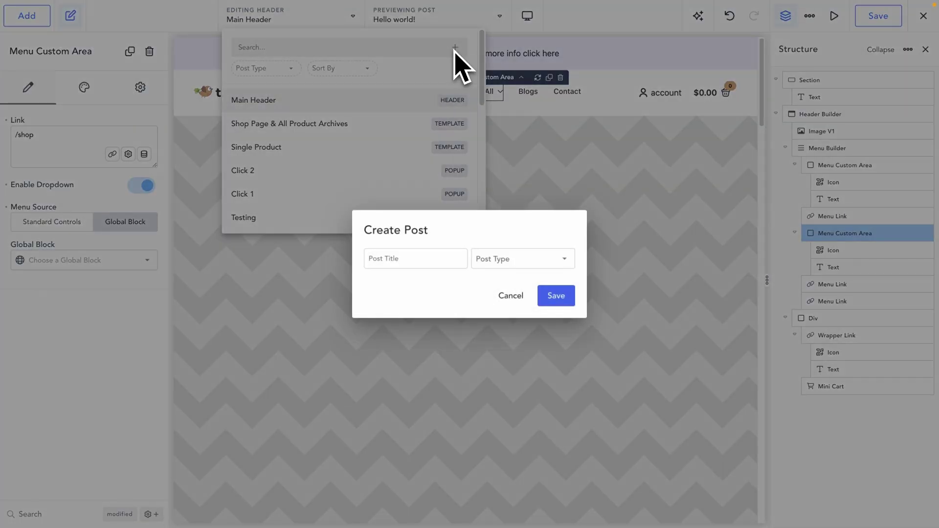
{"action": "left_click", "coordinate": [482, 257]}
{"action": "left_click", "coordinate": [503, 425]}
{"action": "left_click", "coordinate": [426, 264]}
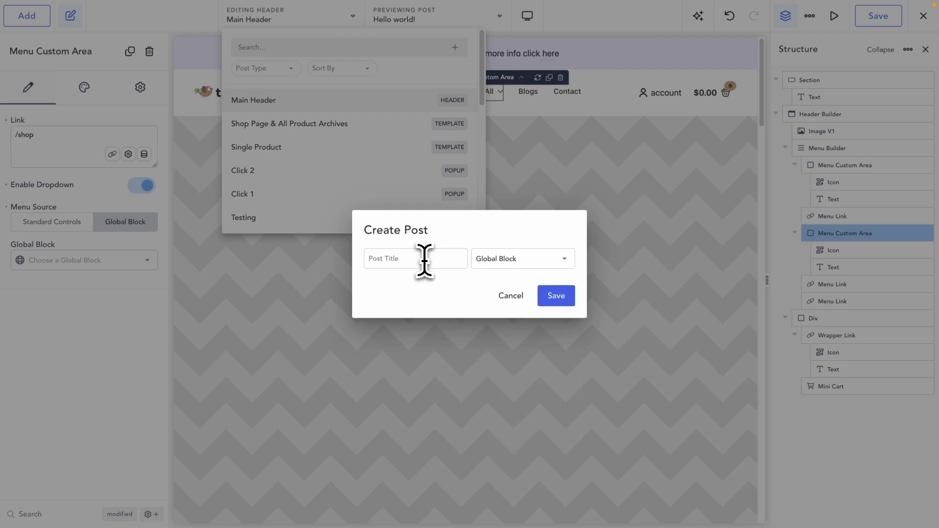
{"action": "type", "text": "Term Loop"}
{"action": "key", "text": "Return"}
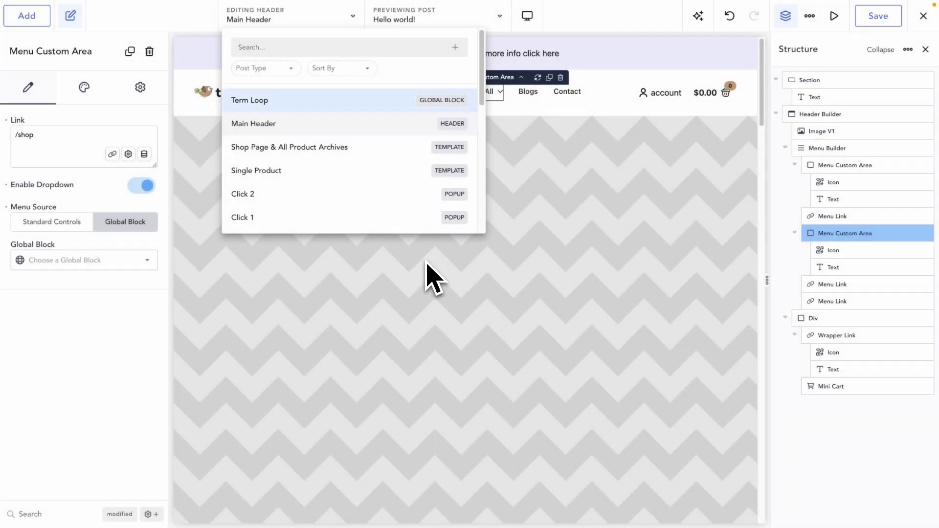
{"action": "mouse_move", "coordinate": [384, 110]}
{"action": "left_click", "coordinate": [350, 104]}
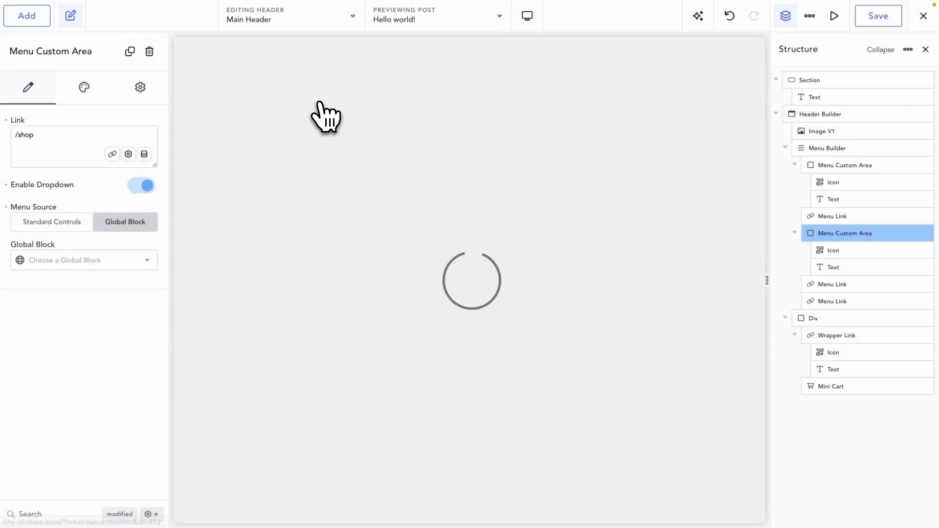
Add a Term Loop Builder element that repeats the "Categories - Home Page" global block.
{"action": "left_click", "coordinate": [27, 16]}
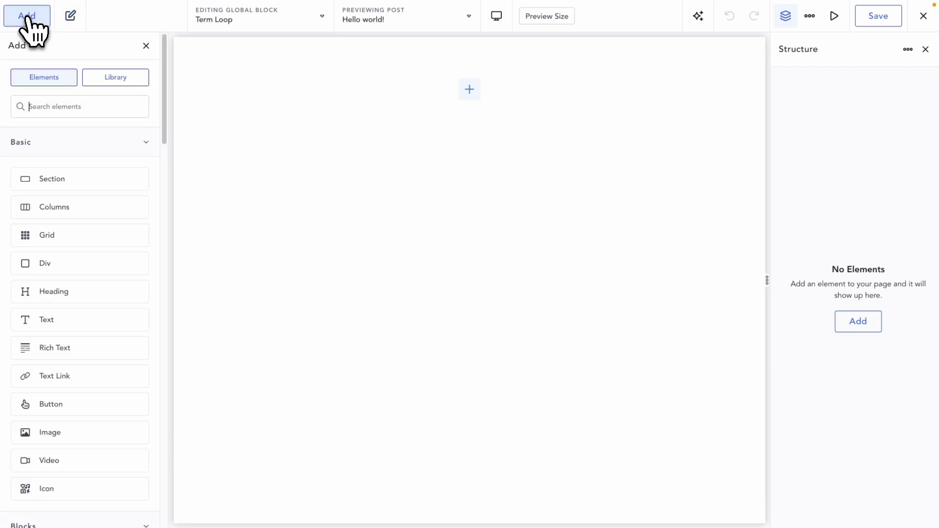
{"action": "type", "text": "term"}
{"action": "left_click", "coordinate": [54, 150]}
{"action": "left_click", "coordinate": [57, 169]}
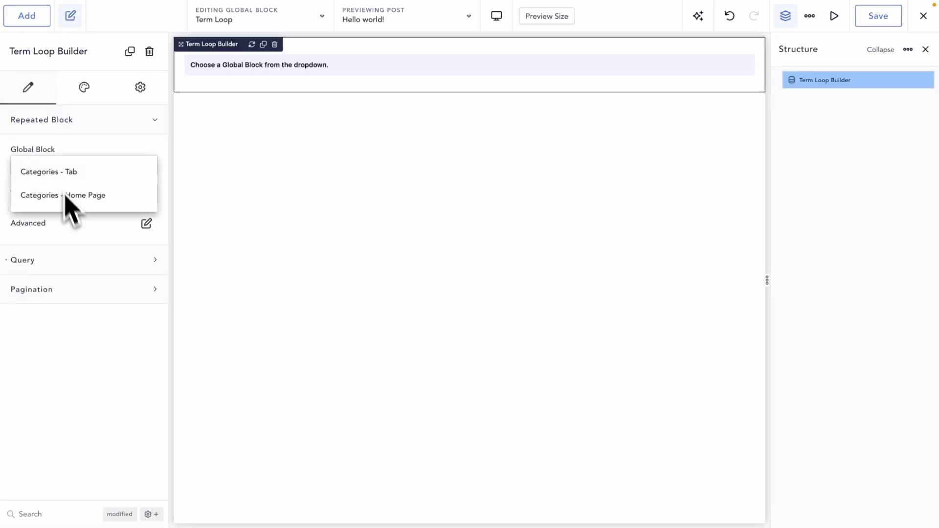
{"action": "left_click", "coordinate": [74, 198]}
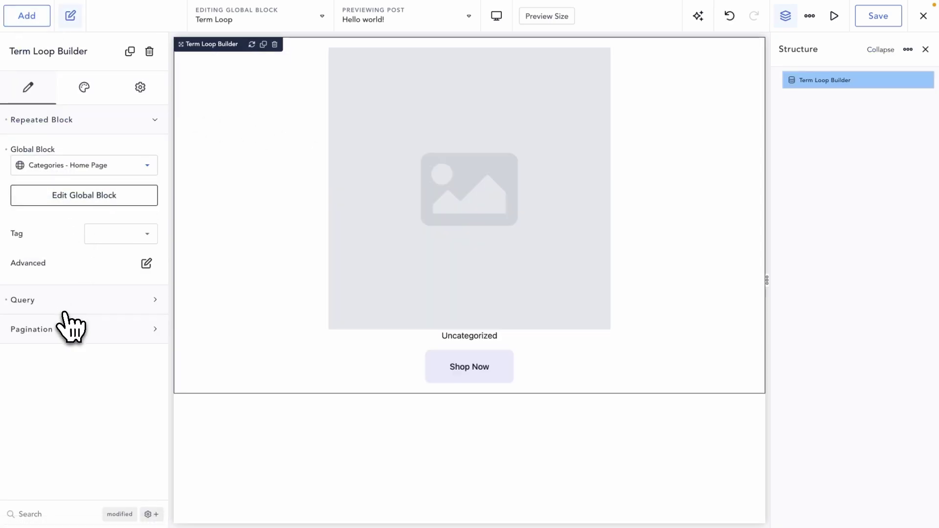
Set the loop's query taxonomy to product categories and turn on Hide Empty.
{"action": "left_click", "coordinate": [58, 307]}
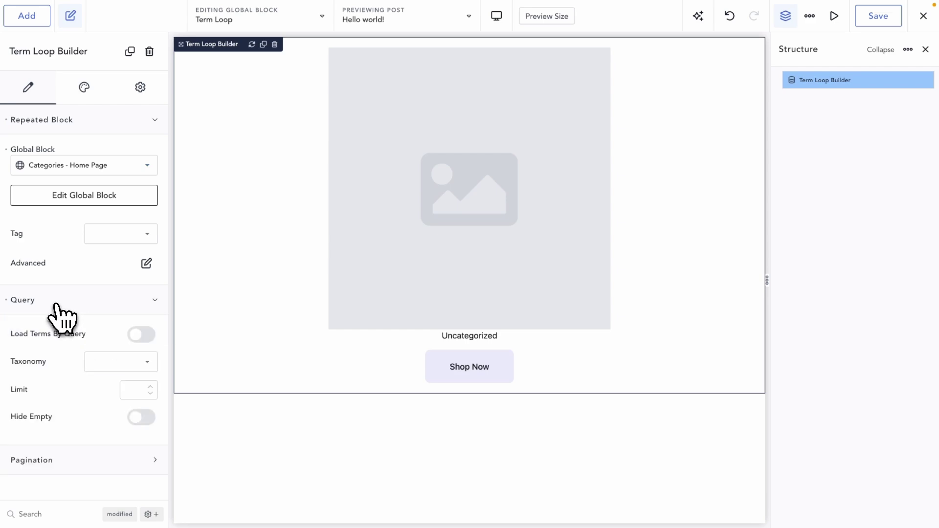
{"action": "left_click", "coordinate": [104, 362]}
{"action": "scroll", "coordinate": [123, 431], "scroll_direction": "down", "scroll_amount": 5}
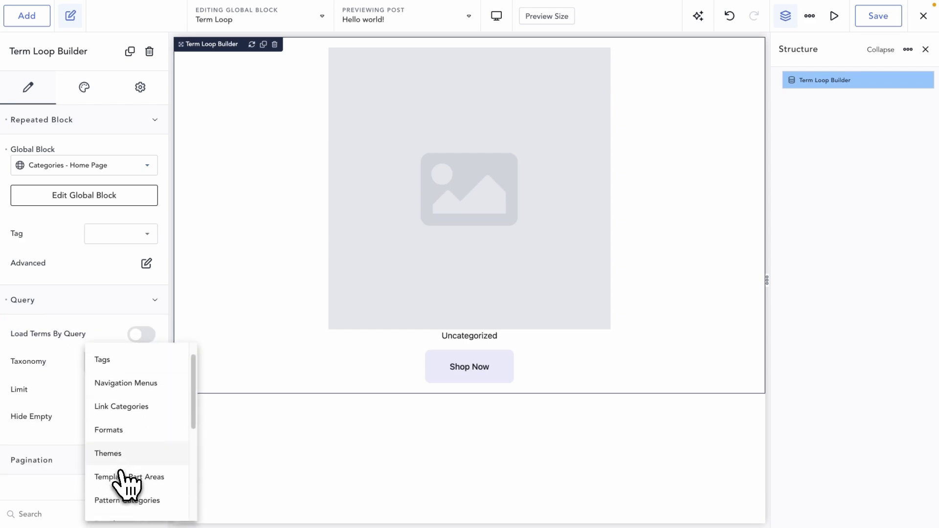
{"action": "left_click", "coordinate": [124, 470]}
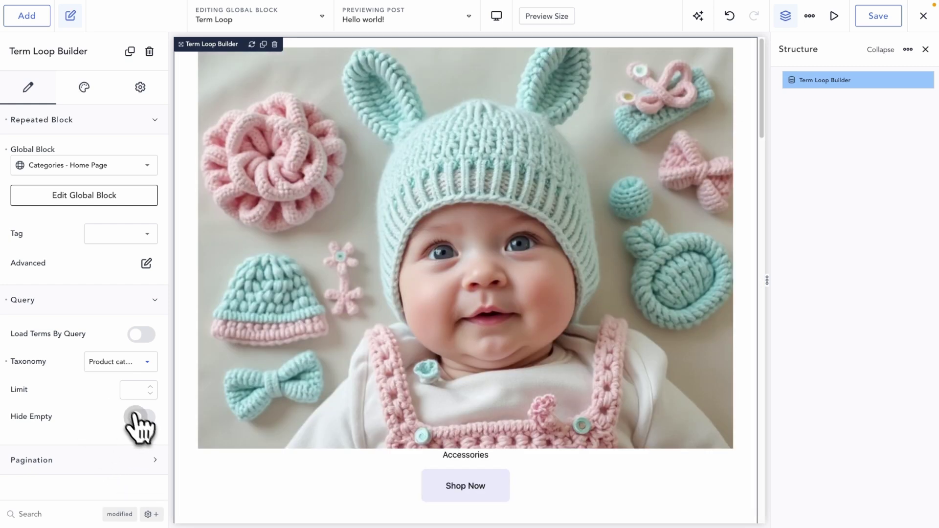
{"action": "left_click", "coordinate": [139, 419]}
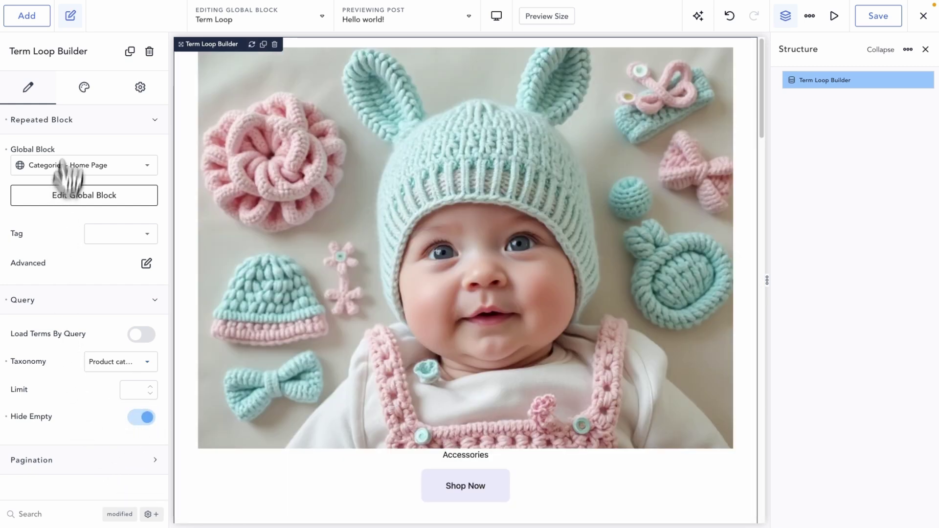
Change the Term Loop Builder's list layout to Slider.
{"action": "left_click", "coordinate": [81, 97]}
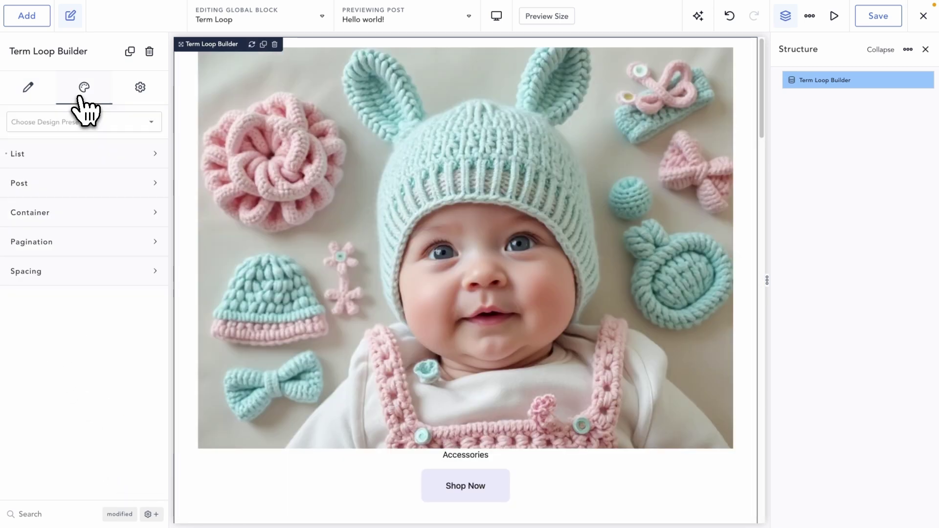
{"action": "left_click", "coordinate": [69, 164]}
{"action": "left_click", "coordinate": [102, 222]}
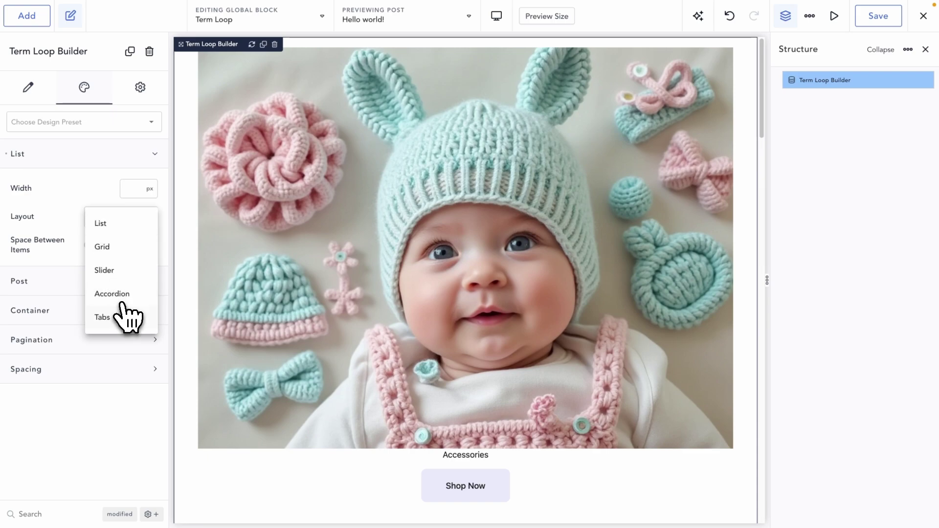
{"action": "left_click", "coordinate": [110, 269]}
Set Slides Per View to 3 in the slider's advanced settings.
{"action": "left_click", "coordinate": [146, 246]}
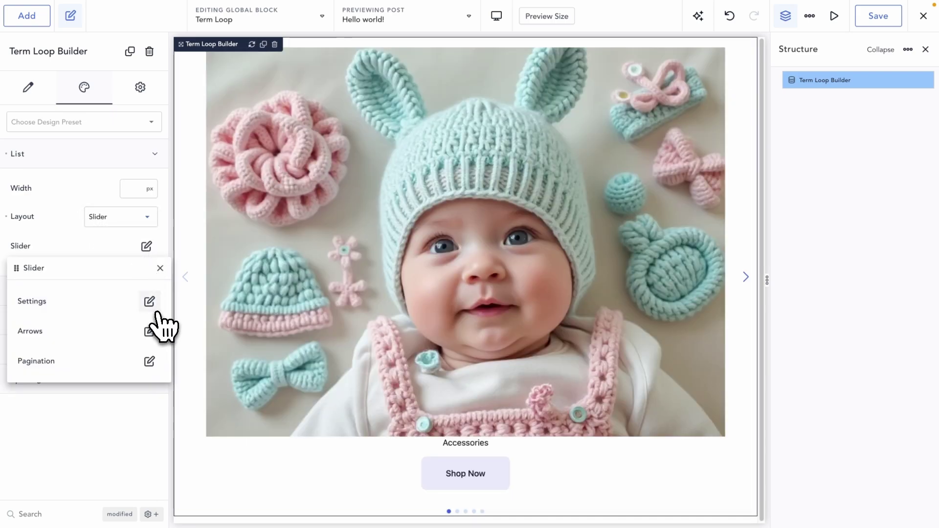
{"action": "left_click", "coordinate": [149, 303]}
{"action": "left_click", "coordinate": [155, 442]}
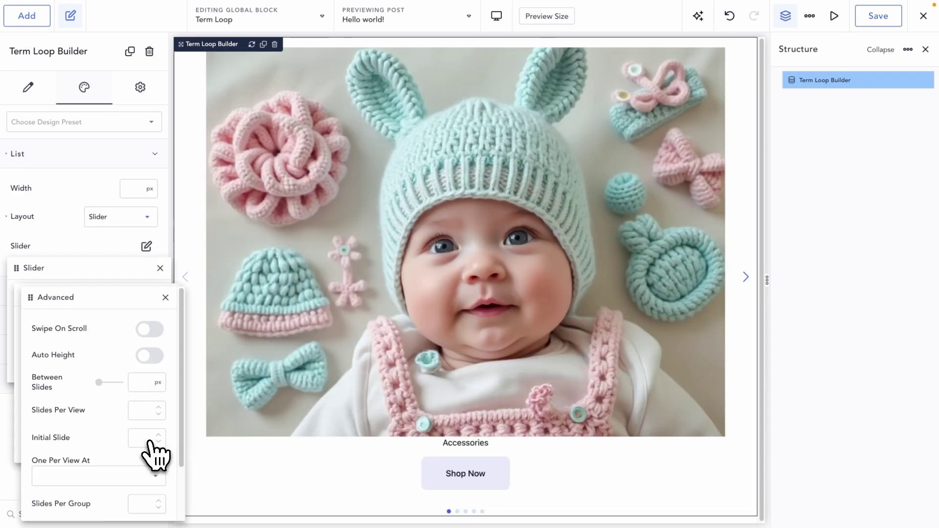
{"action": "type", "text": "3"}
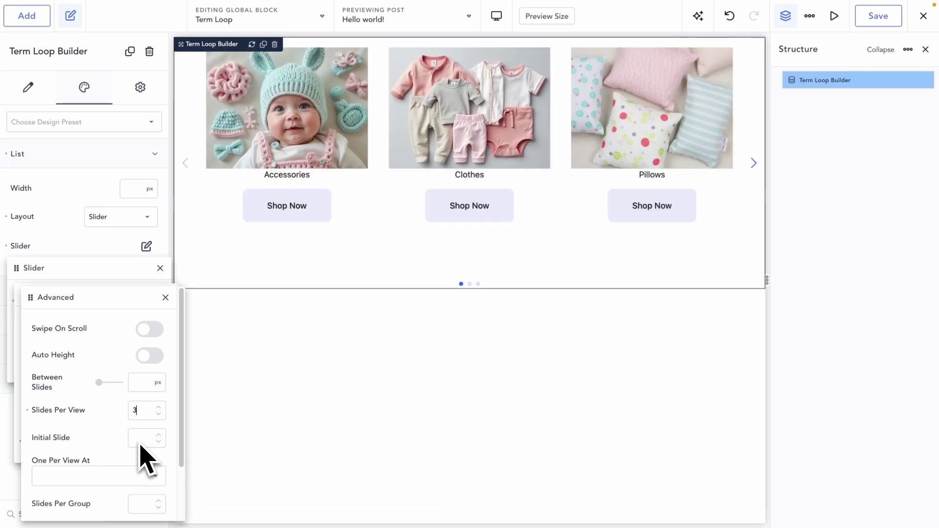
{"action": "left_click", "coordinate": [165, 297]}
{"action": "left_click", "coordinate": [164, 294]}
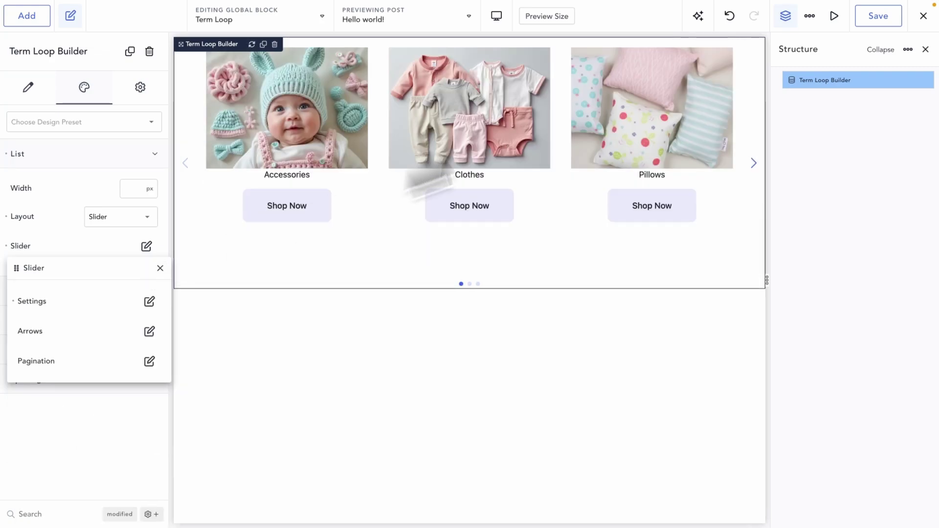
Save the Term Loop block and return to editing the Main Header.
{"action": "left_click", "coordinate": [867, 23]}
{"action": "left_click", "coordinate": [234, 22]}
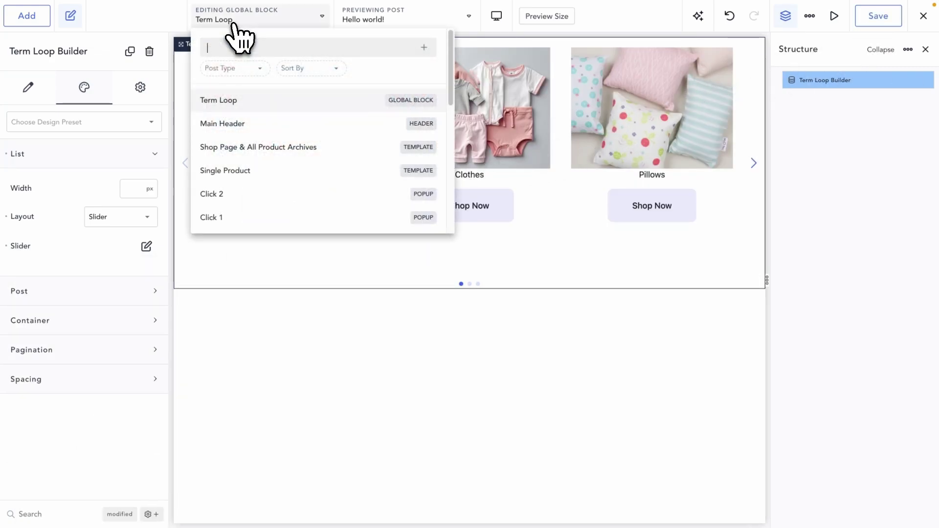
{"action": "left_click", "coordinate": [247, 130]}
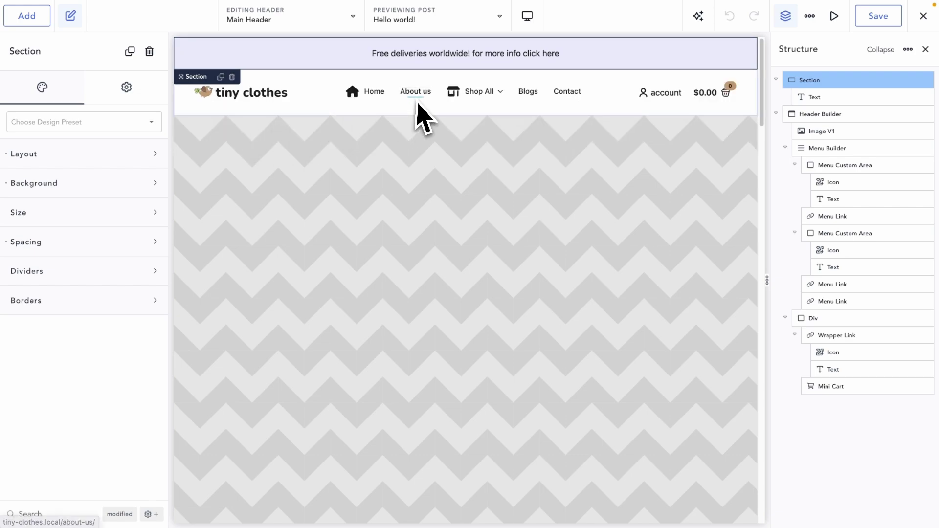
Assign the Term Loop global block to the Shop All custom area's dropdown and preview the dropdown.
{"action": "left_click", "coordinate": [839, 234]}
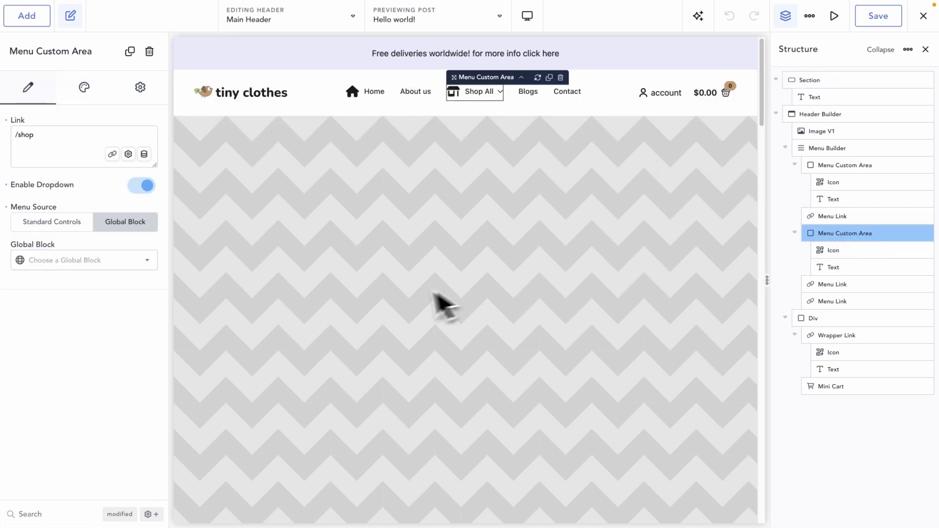
{"action": "left_click", "coordinate": [89, 262]}
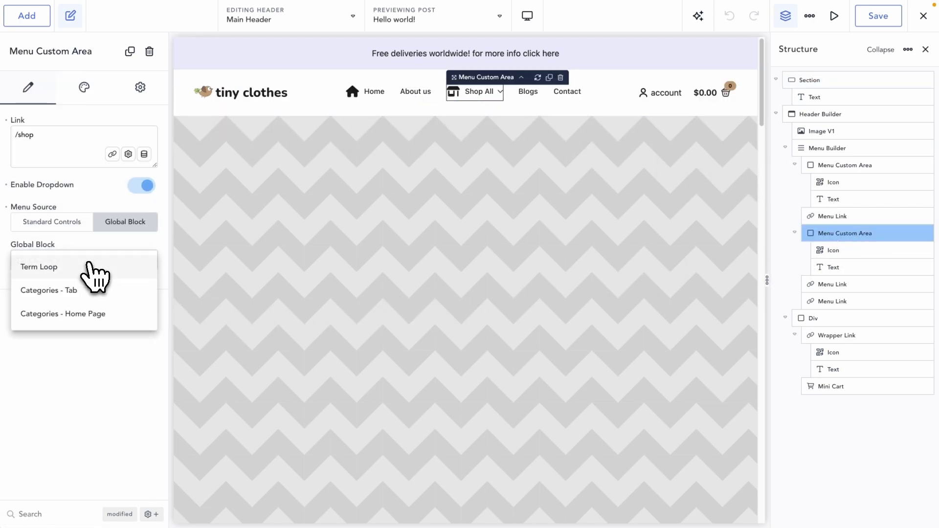
{"action": "left_click", "coordinate": [92, 267]}
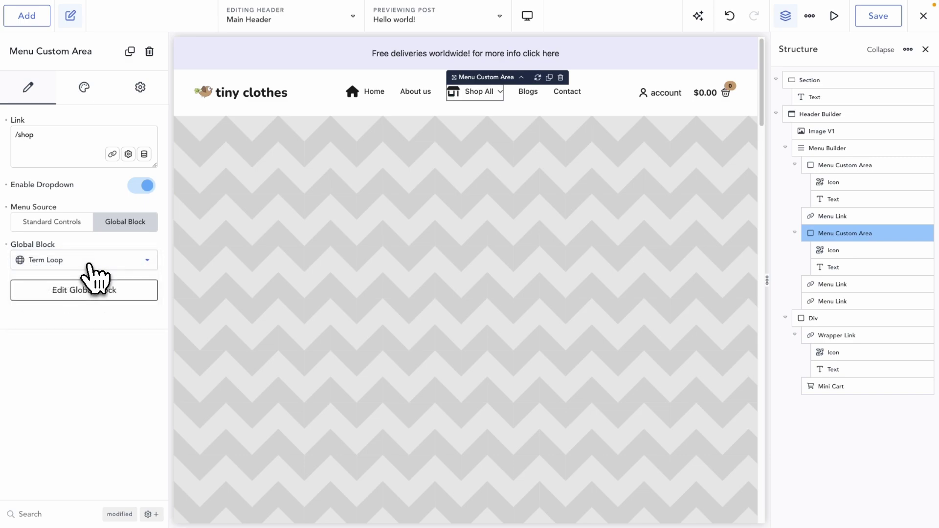
{"action": "mouse_move", "coordinate": [481, 100]}
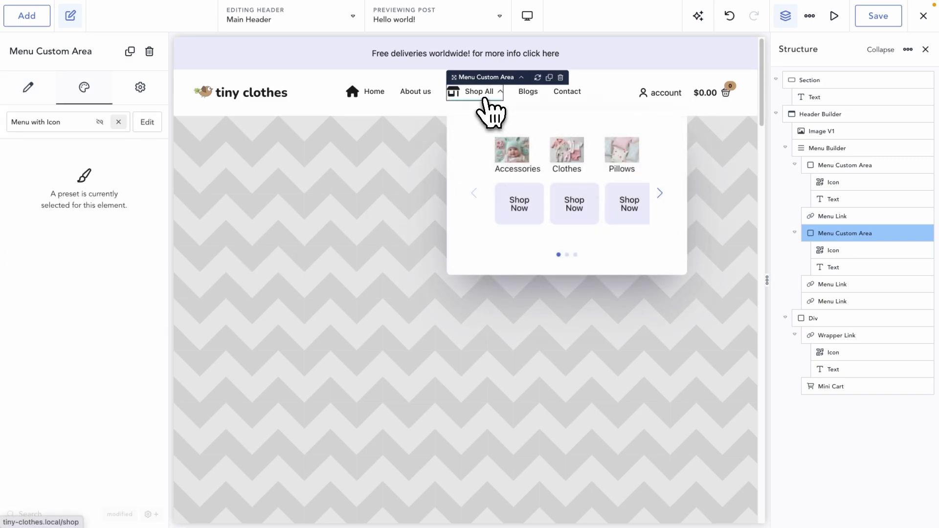
Browse through the category slides in the Shop All dropdown preview and return to the first slide.
{"action": "left_click", "coordinate": [666, 206]}
{"action": "left_click", "coordinate": [661, 206]}
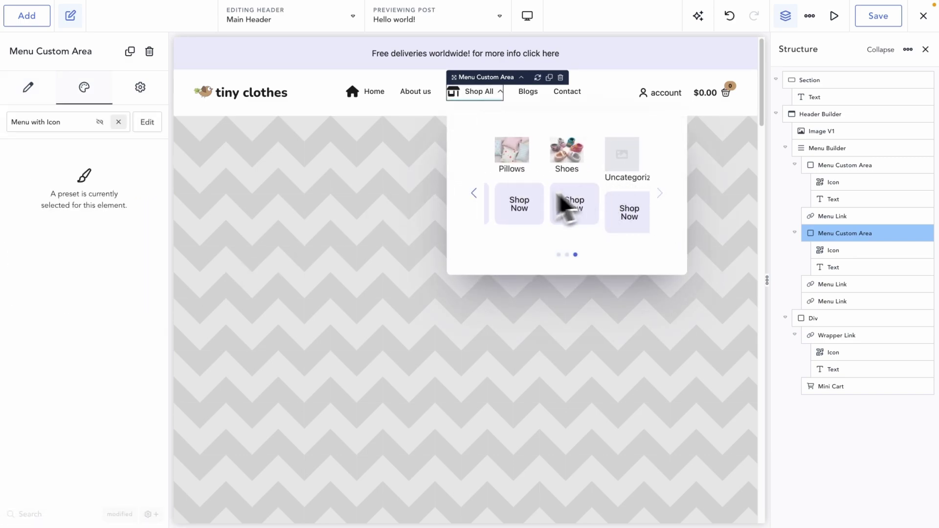
{"action": "left_click", "coordinate": [474, 195]}
{"action": "left_click", "coordinate": [474, 195]}
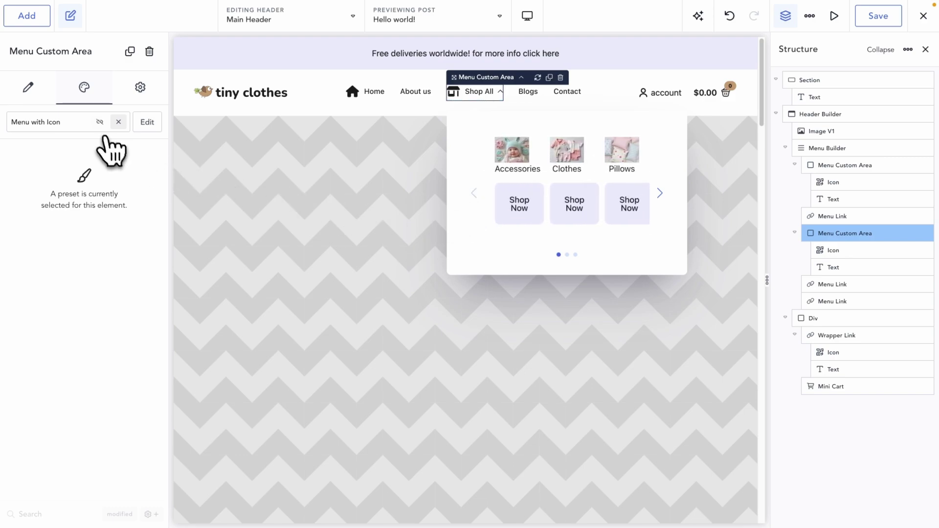
Remove the design preset from the Shop All custom area and set its dropdown width to 100 vh.
{"action": "left_click", "coordinate": [118, 122]}
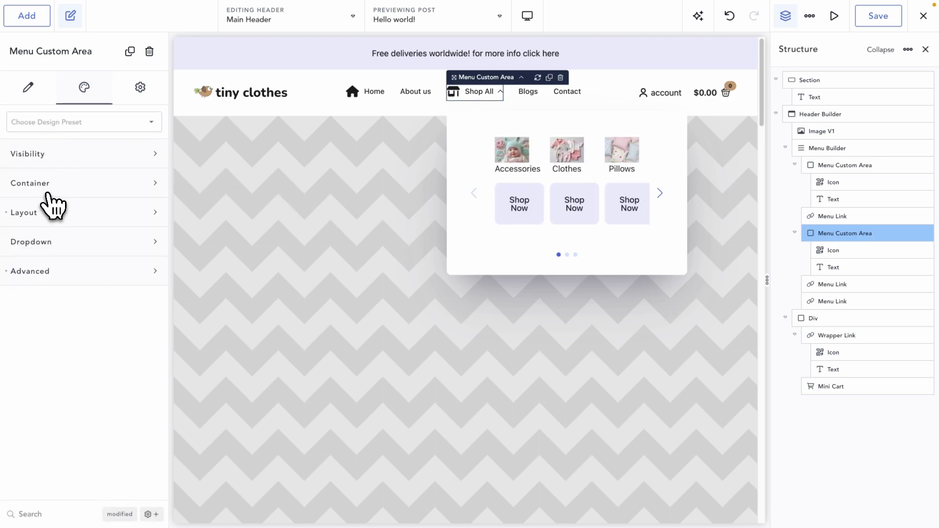
{"action": "left_click", "coordinate": [79, 242]}
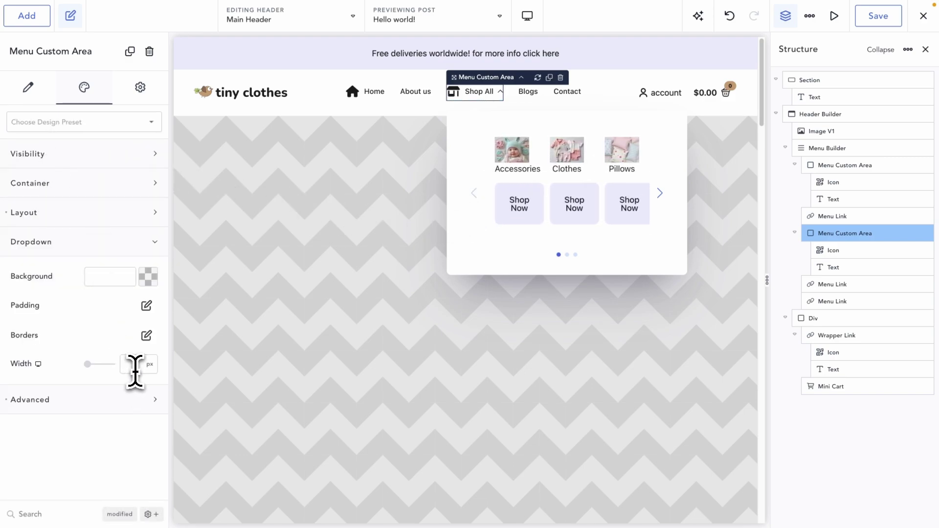
{"action": "type", "text": "80vh"}
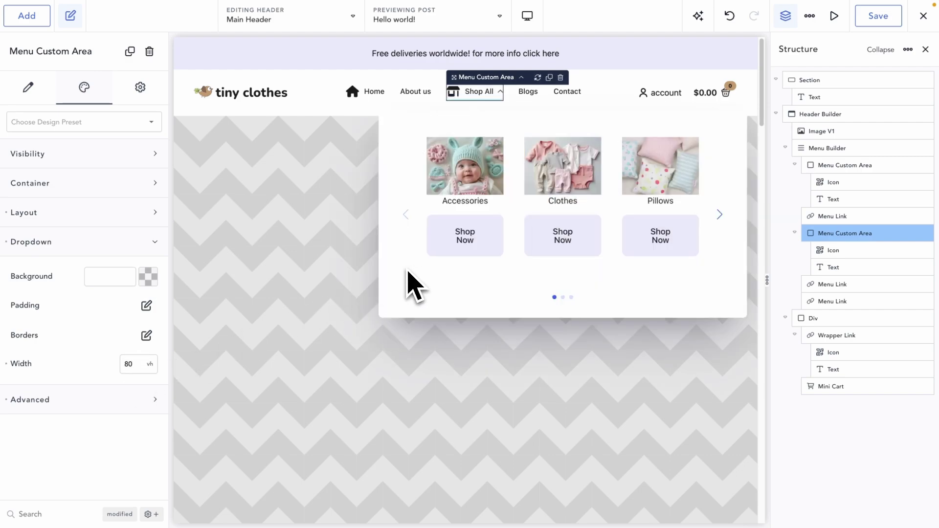
{"action": "left_click", "coordinate": [148, 364]}
{"action": "double_click", "coordinate": [136, 365]}
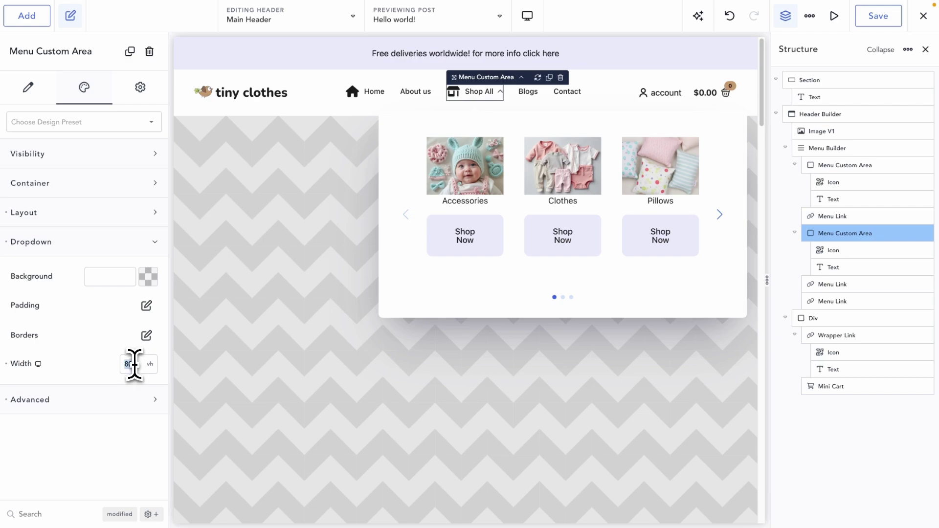
{"action": "type", "text": "100"}
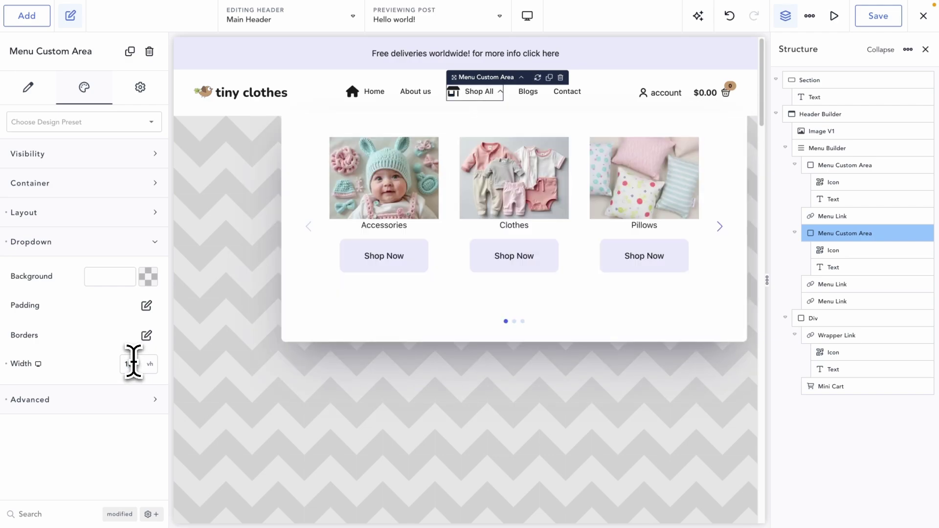
{"action": "left_click", "coordinate": [719, 228]}
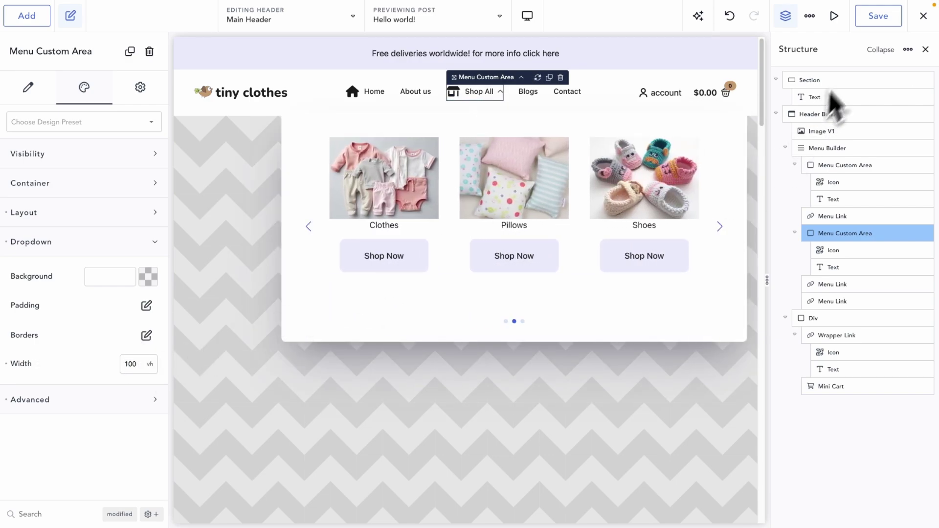
Exit to the frontend and browse the category slider in the live Shop All dropdown.
{"action": "left_click", "coordinate": [923, 16]}
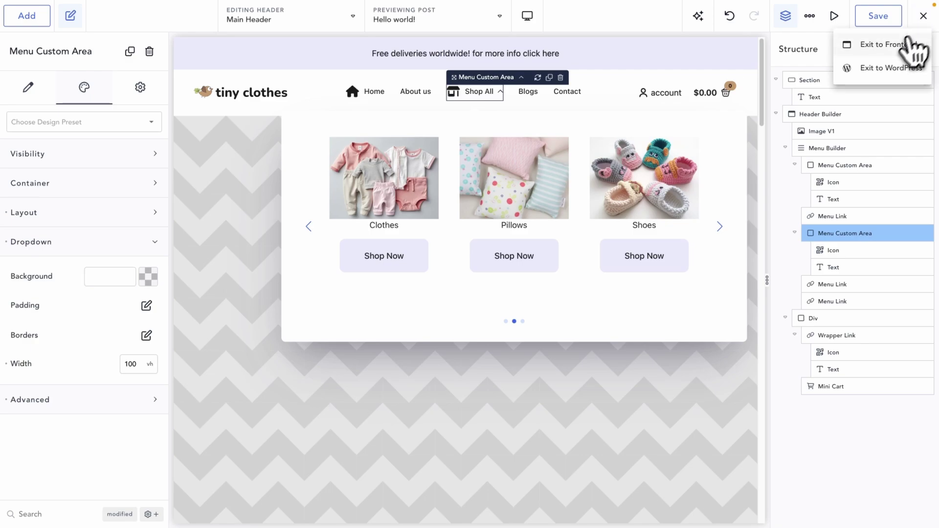
{"action": "left_click", "coordinate": [863, 49]}
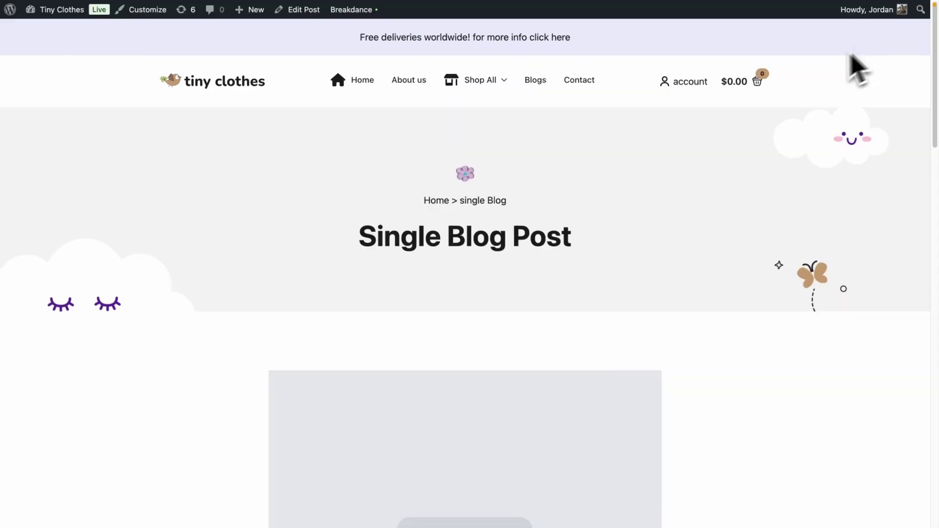
{"action": "mouse_move", "coordinate": [489, 98]}
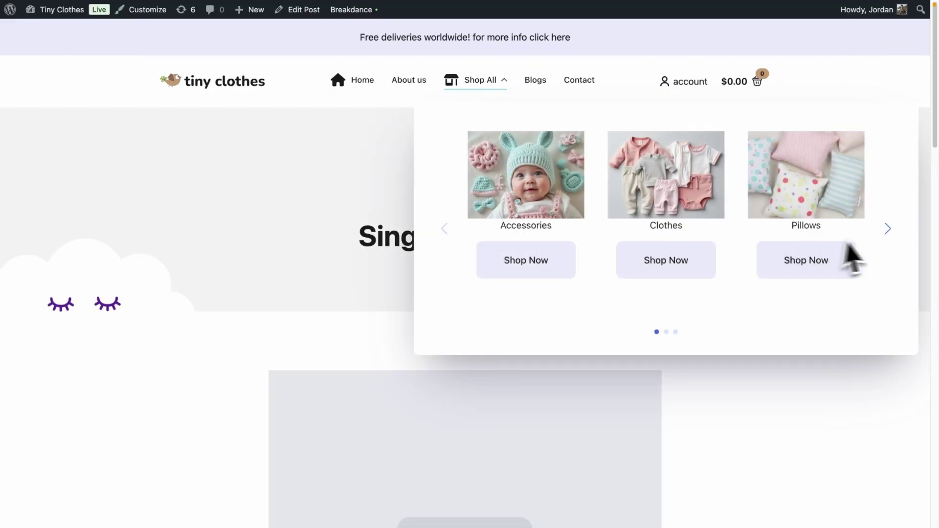
{"action": "left_click", "coordinate": [887, 230]}
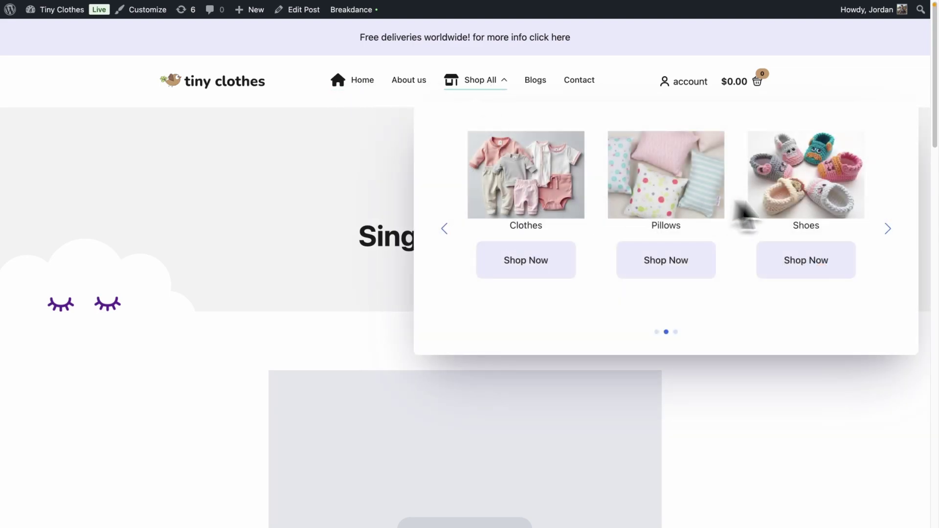
{"action": "left_click", "coordinate": [887, 230]}
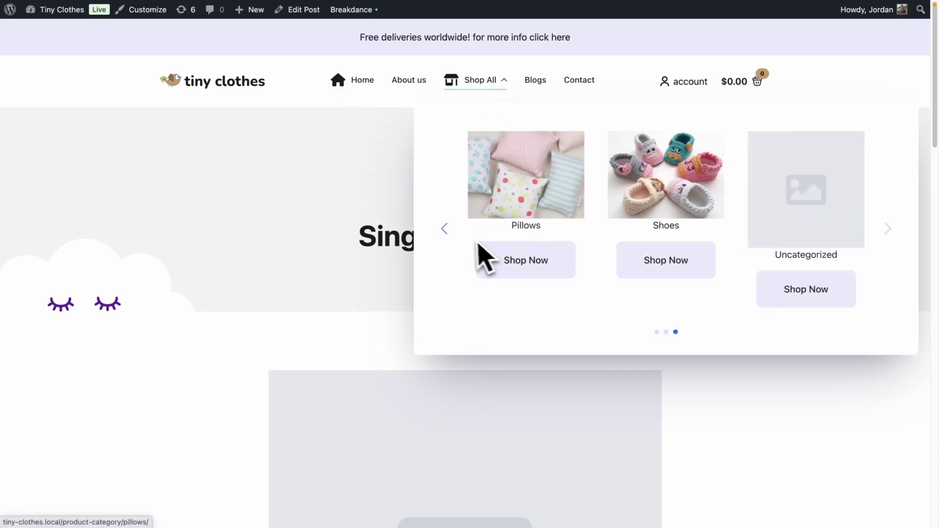
{"action": "left_click", "coordinate": [447, 235]}
{"action": "left_click", "coordinate": [449, 238]}
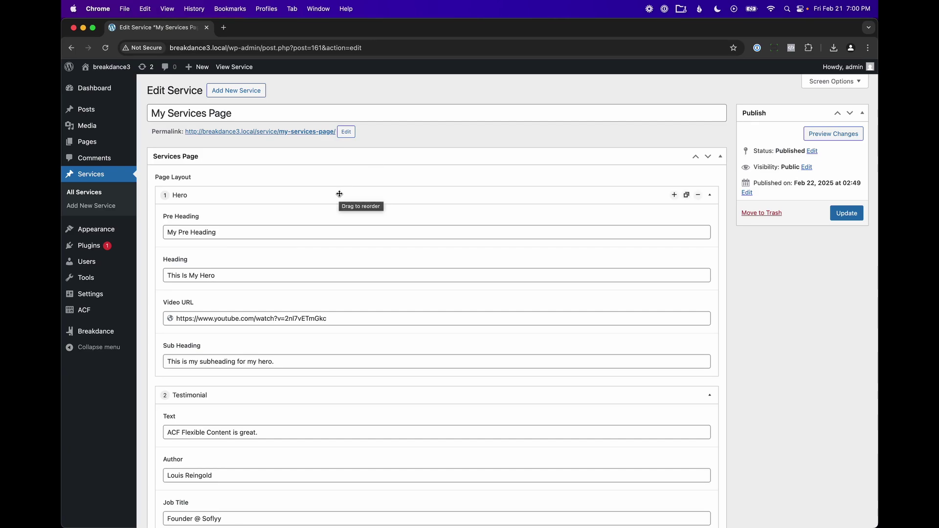
Review the My Services Page fields and its live page in a separate tab, then return to editing the service.
{"action": "scroll", "coordinate": [340, 194], "scroll_direction": "down", "scroll_amount": 20}
{"action": "scroll", "coordinate": [339, 194], "scroll_direction": "up", "scroll_amount": 20}
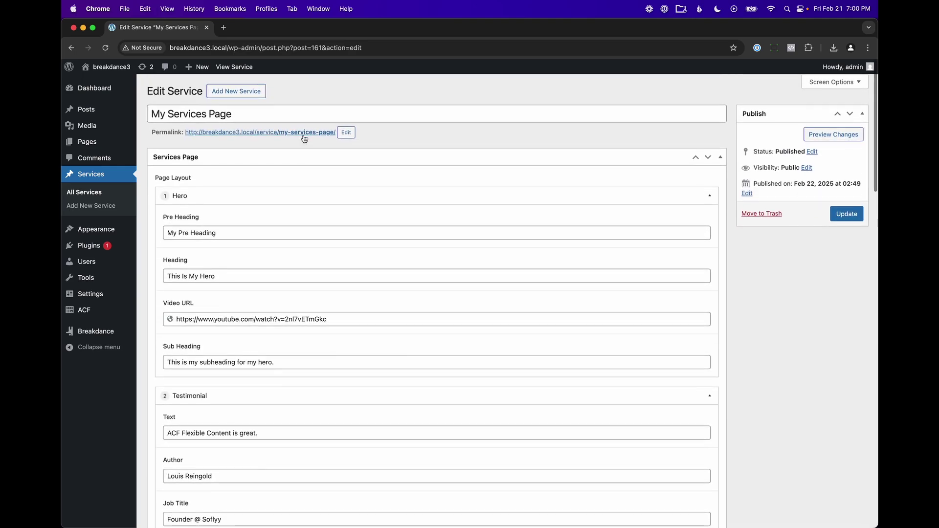
{"action": "right_click", "coordinate": [304, 138]}
{"action": "left_click", "coordinate": [322, 132]}
{"action": "left_click", "coordinate": [262, 30]}
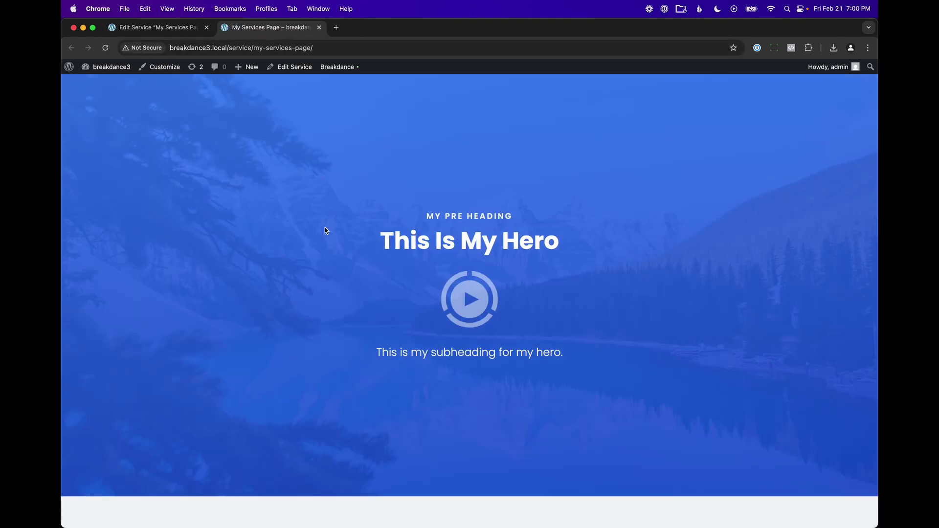
{"action": "scroll", "coordinate": [326, 231], "scroll_direction": "down", "scroll_amount": 20}
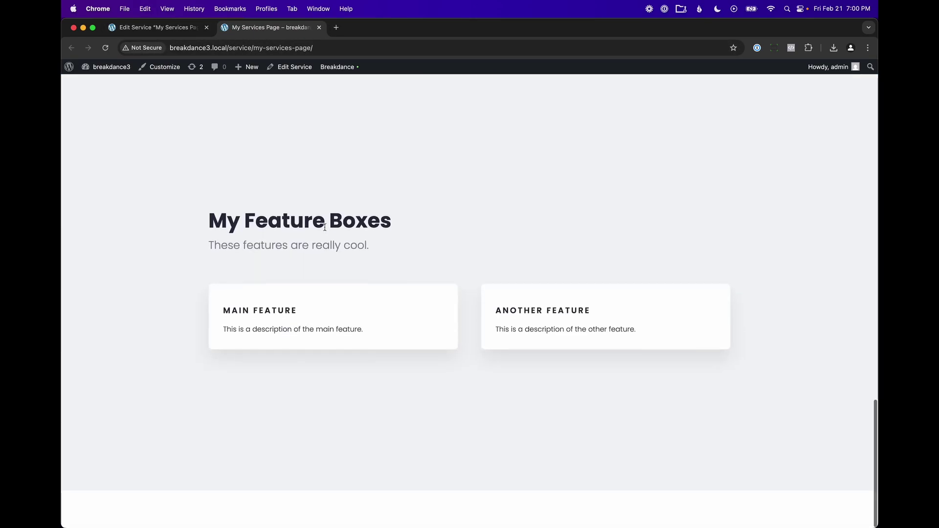
{"action": "scroll", "coordinate": [325, 227], "scroll_direction": "up", "scroll_amount": 10}
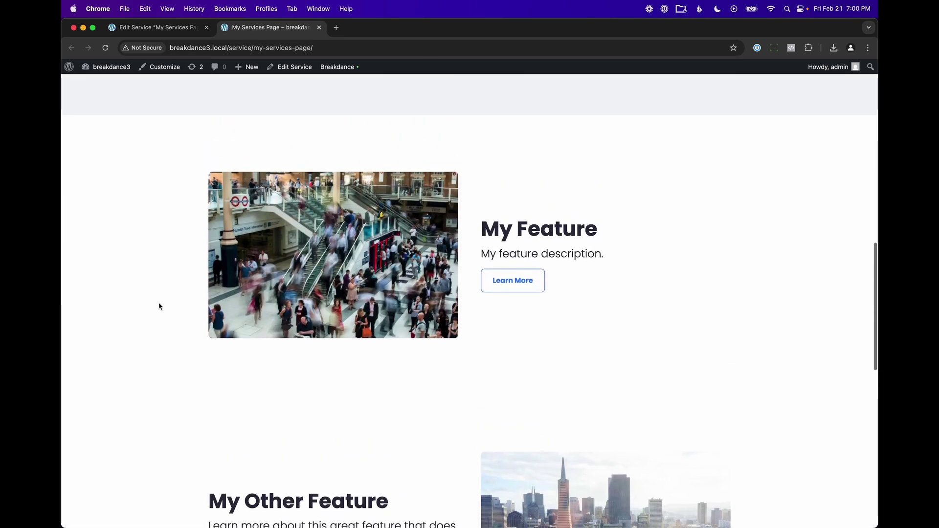
{"action": "left_click", "coordinate": [319, 27]}
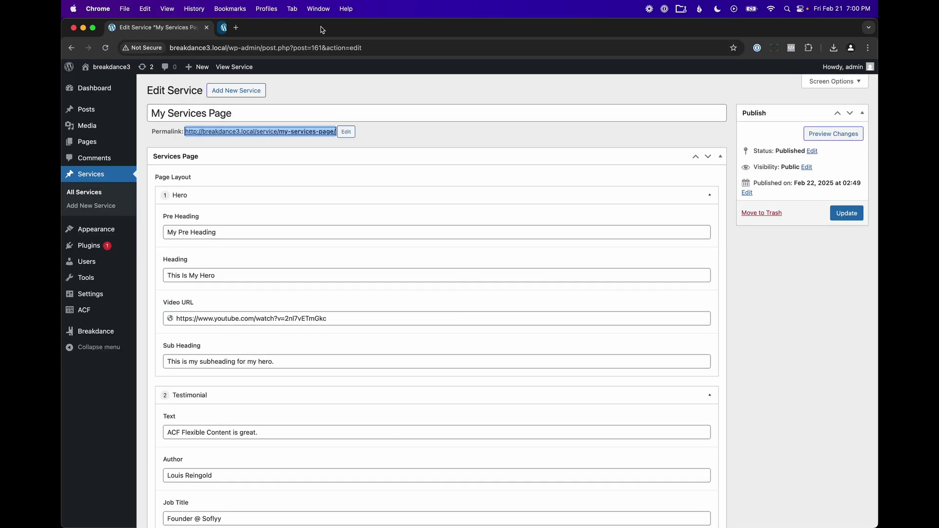
Collapse all the page layout rows of My Services Page, from Hero to Feature Boxes.
{"action": "left_click", "coordinate": [325, 224]}
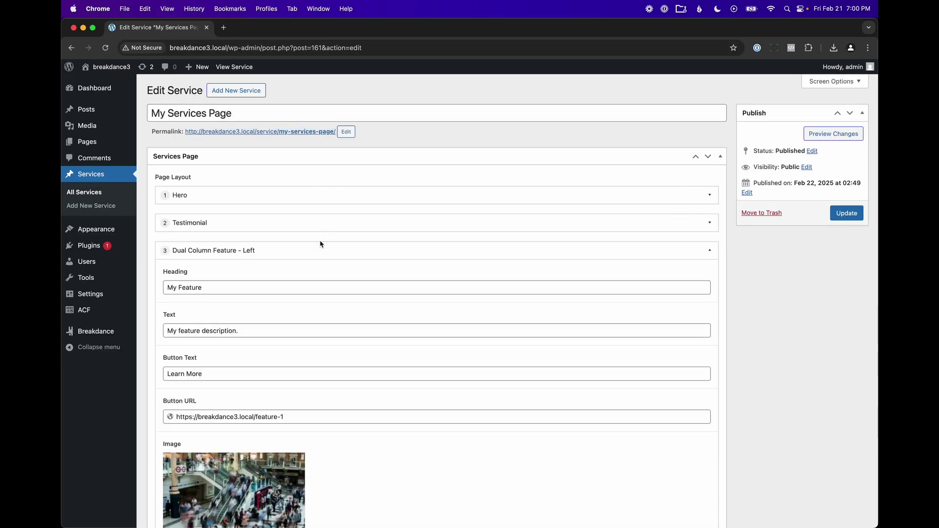
{"action": "left_click", "coordinate": [317, 252]}
{"action": "left_click", "coordinate": [311, 278]}
{"action": "left_click", "coordinate": [306, 300]}
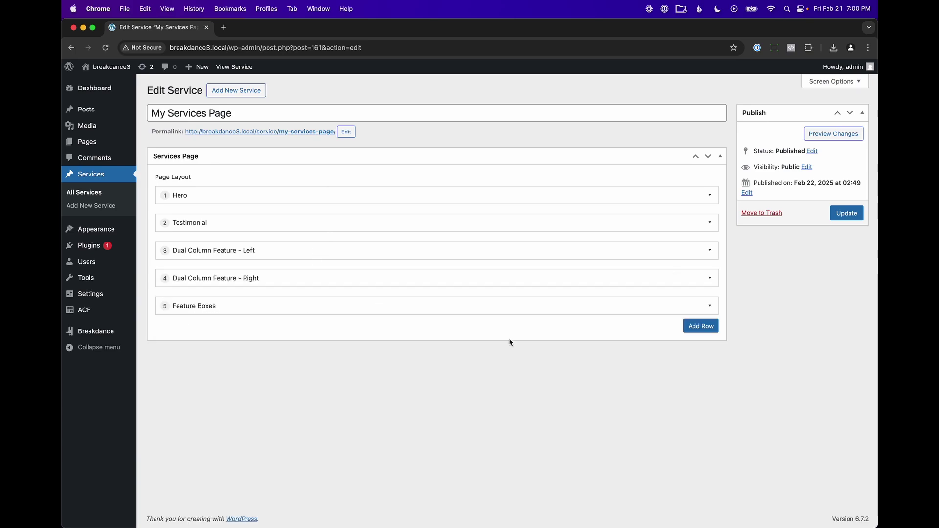
Add a Dual Column Feature - Left row, move it above Feature Boxes and expand it.
{"action": "left_click", "coordinate": [705, 329]}
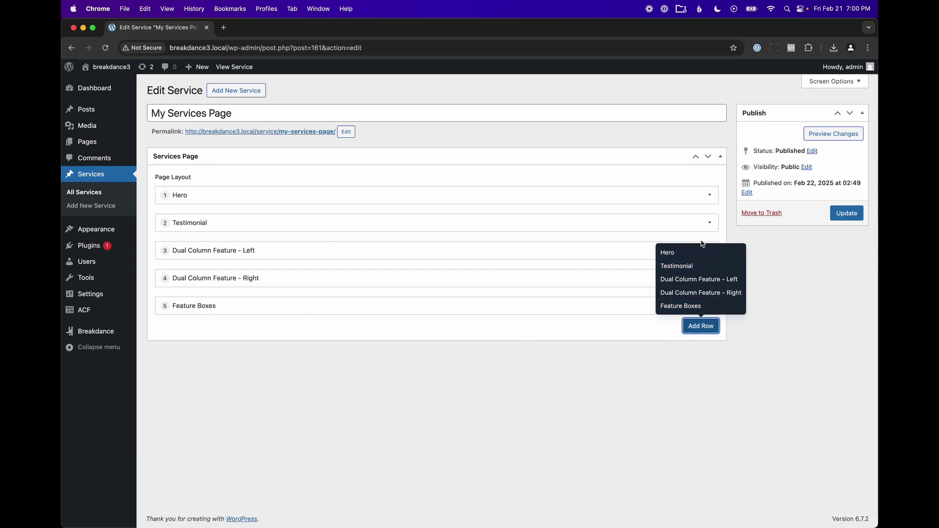
{"action": "left_click", "coordinate": [696, 281]}
{"action": "left_click", "coordinate": [352, 333]}
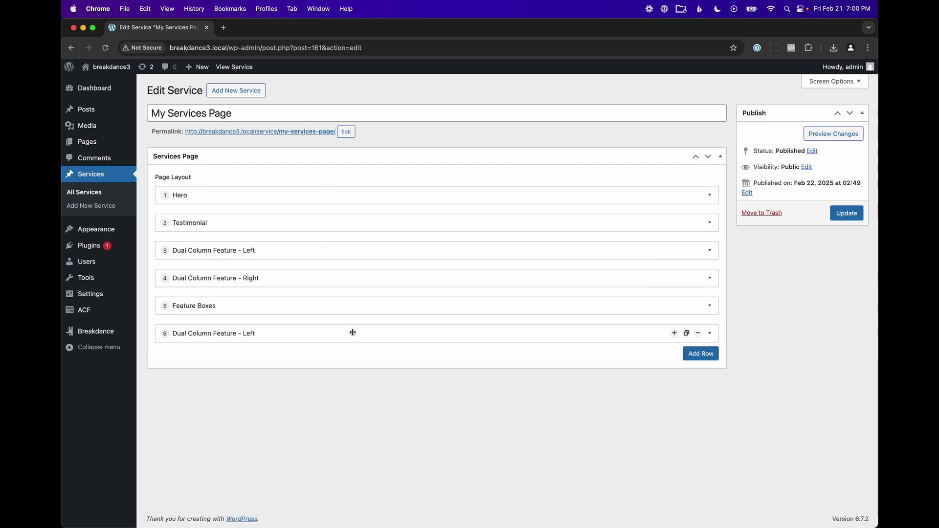
{"action": "left_click_drag", "start_coordinate": [316, 335], "coordinate": [321, 300]}
{"action": "left_click", "coordinate": [326, 305]}
Fill in the new row's heading "My 3rd Feature", text "Text description for my 3rd feature." and button text "Learn More".
{"action": "left_click", "coordinate": [287, 343]}
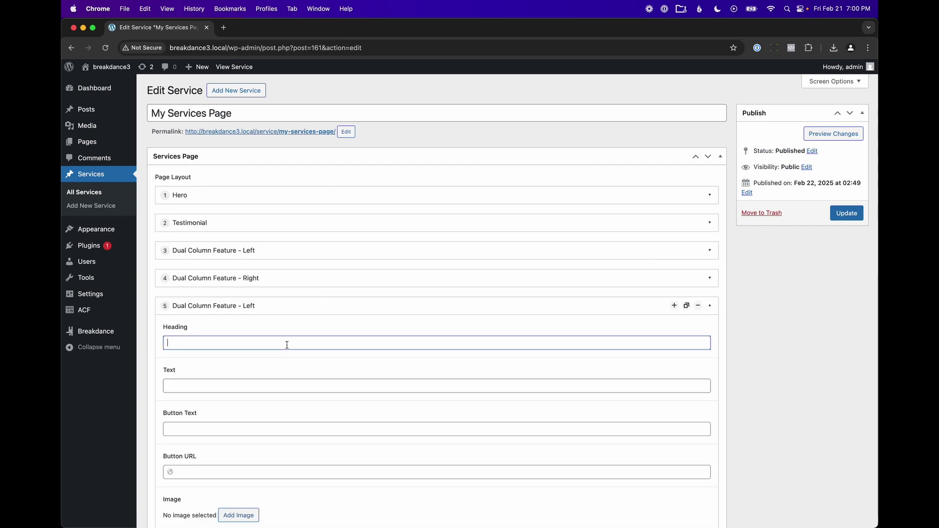
{"action": "type", "text": "My 3rd Feature"}
{"action": "key", "text": "Tab"}
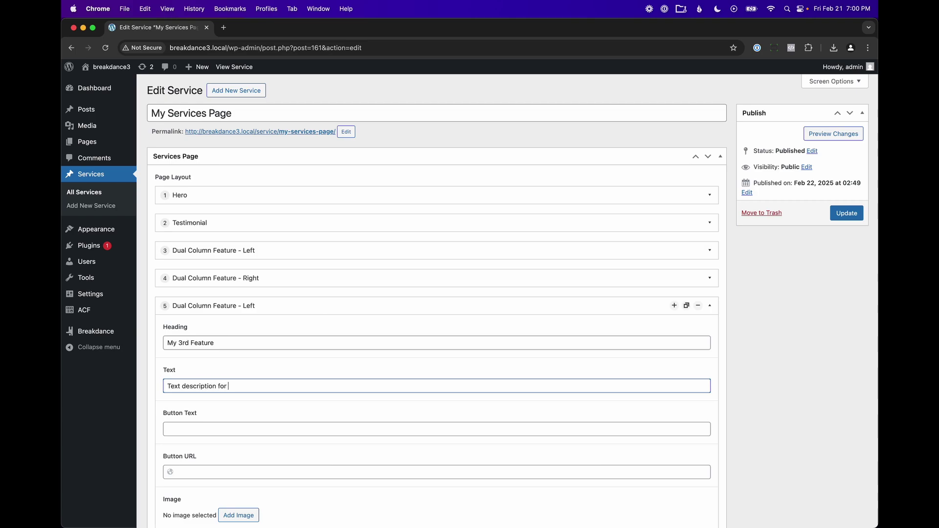
{"action": "type", "text": "."}
{"action": "key", "text": "Tab"}
{"action": "type", "text": "Learn Mo"}
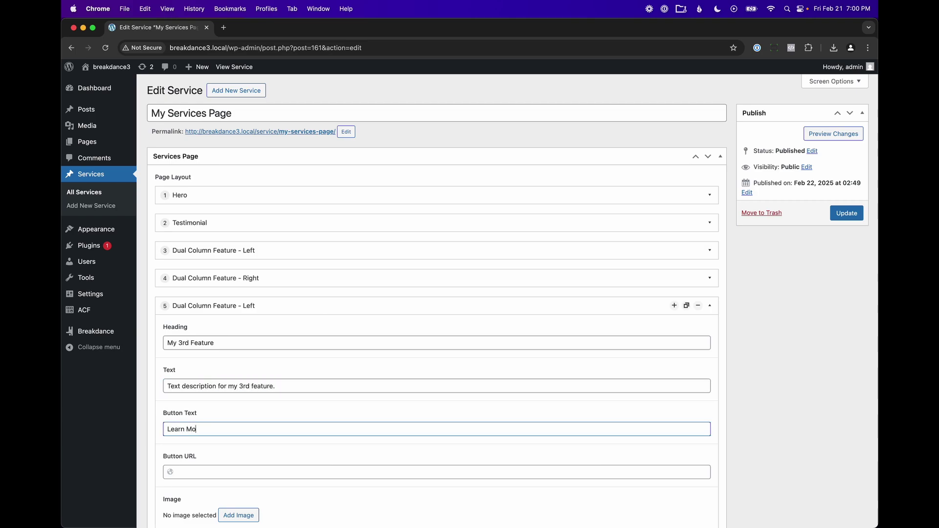
{"action": "type", "text": "re"}
{"action": "key", "text": "Tab"}
{"action": "left_click_drag", "start_coordinate": [229, 47], "coordinate": [163, 47]}
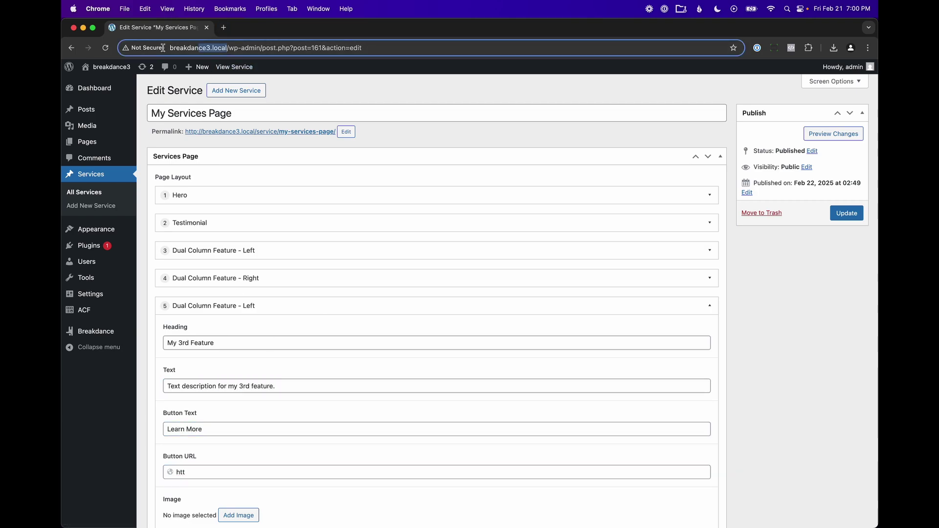
{"action": "key", "text": "super+c"}
{"action": "double_click", "coordinate": [243, 472]}
{"action": "key", "text": "super+v"}
{"action": "type", "text": "/feature"}
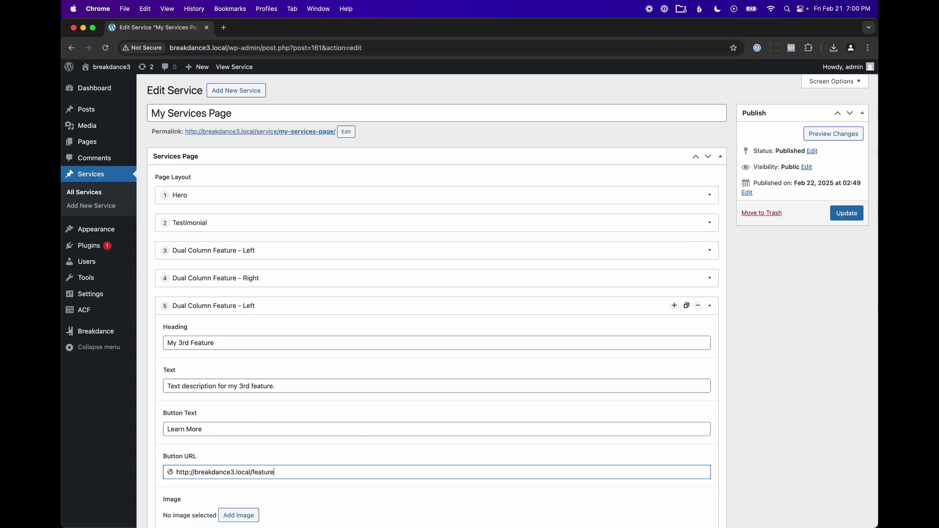
{"action": "type", "text": "-3"}
Set the wooden boardwalk photo from the media library as the new row's image and update the service.
{"action": "scroll", "coordinate": [245, 433], "scroll_direction": "down", "scroll_amount": 3}
{"action": "left_click", "coordinate": [245, 434]}
{"action": "left_click", "coordinate": [156, 107]}
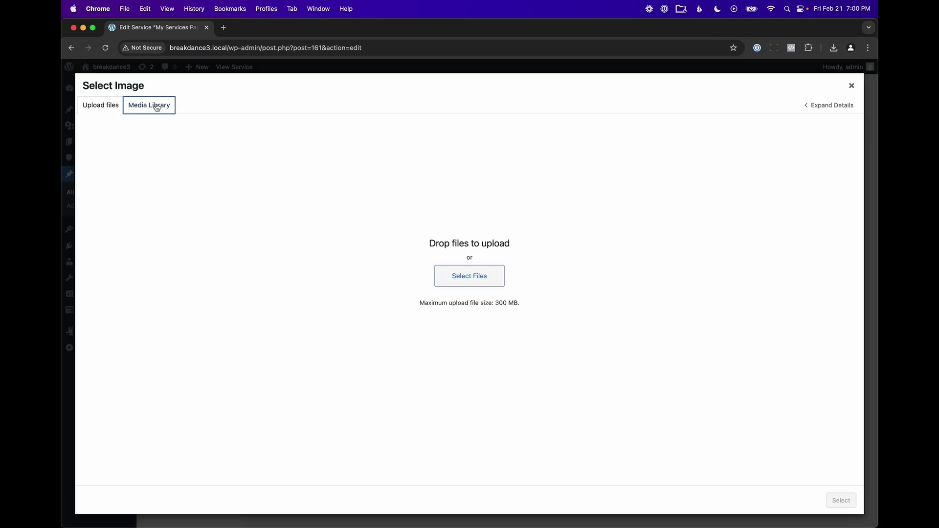
{"action": "left_click", "coordinate": [470, 184]}
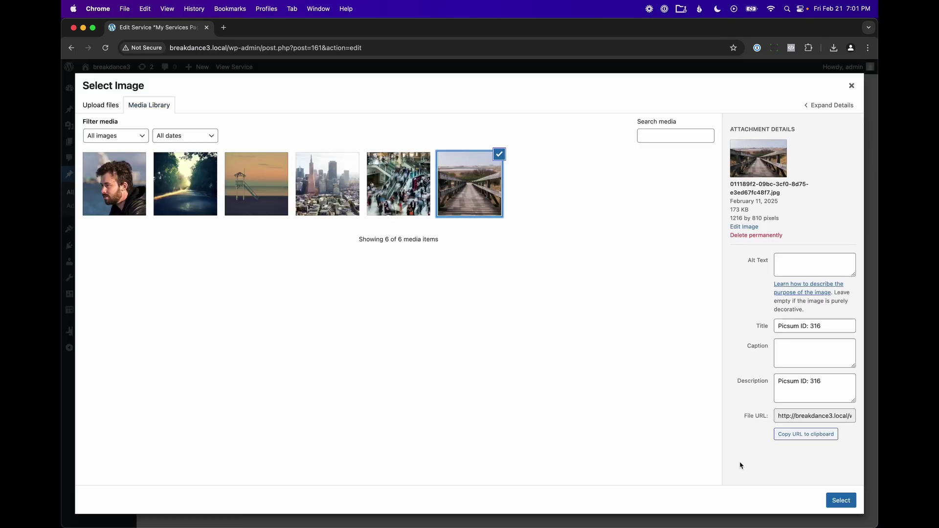
{"action": "left_click", "coordinate": [841, 500]}
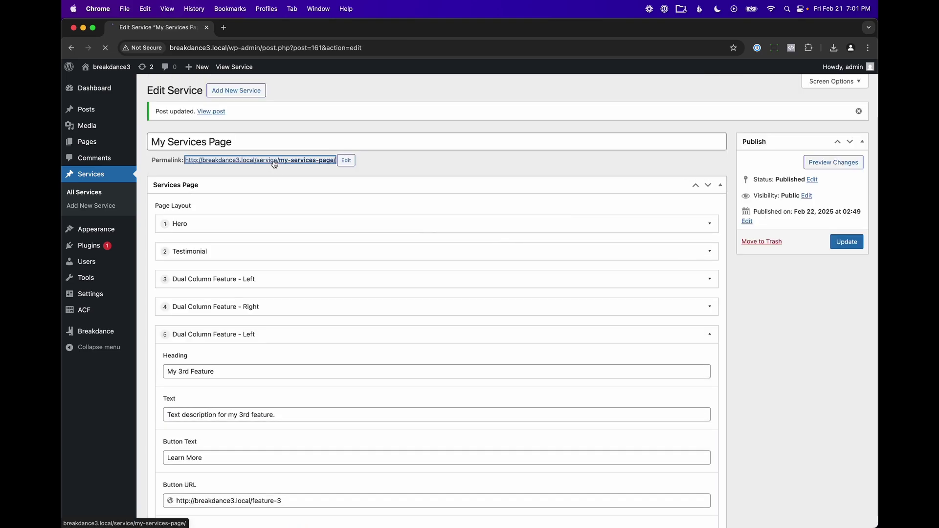
View the live My Services Page and check the new third feature section above the feature boxes.
{"action": "left_click", "coordinate": [272, 161]}
{"action": "scroll", "coordinate": [356, 224], "scroll_direction": "down", "scroll_amount": 20}
{"action": "scroll", "coordinate": [357, 225], "scroll_direction": "down", "scroll_amount": 5}
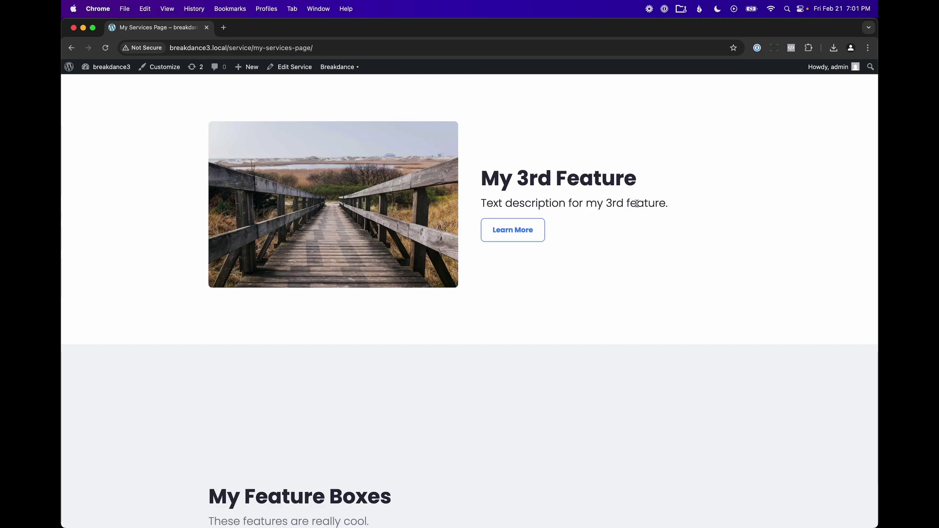
{"action": "scroll", "coordinate": [637, 203], "scroll_direction": "up", "scroll_amount": 20}
Go to the WordPress dashboard and open the ACF post types list.
{"action": "left_click", "coordinate": [126, 72]}
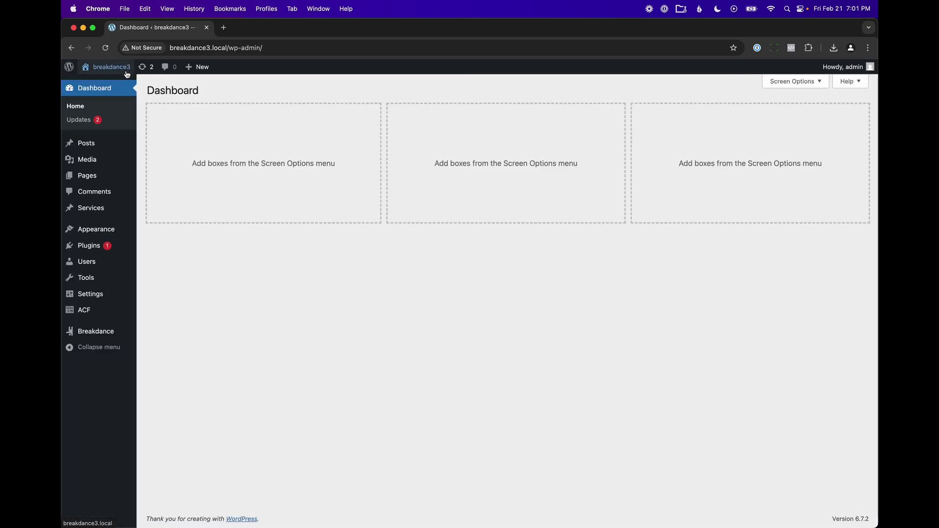
{"action": "mouse_move", "coordinate": [111, 313]}
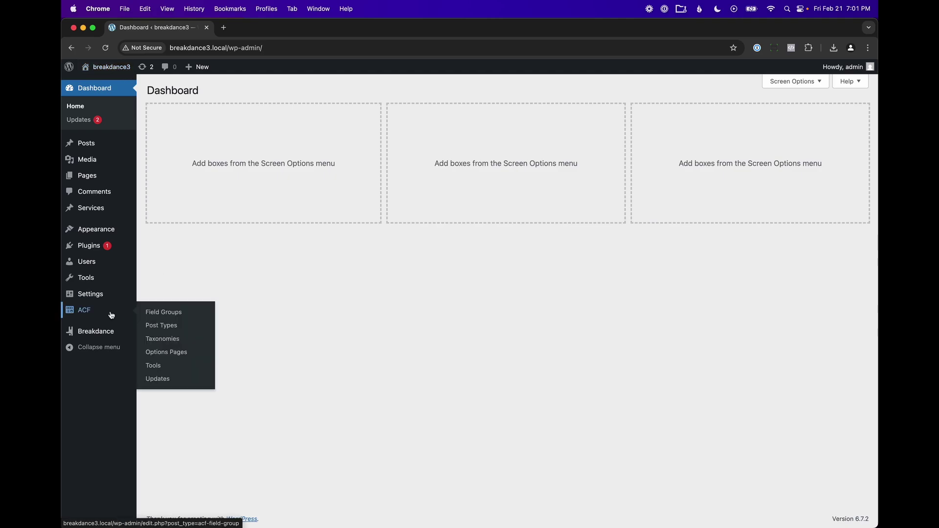
{"action": "left_click", "coordinate": [167, 327]}
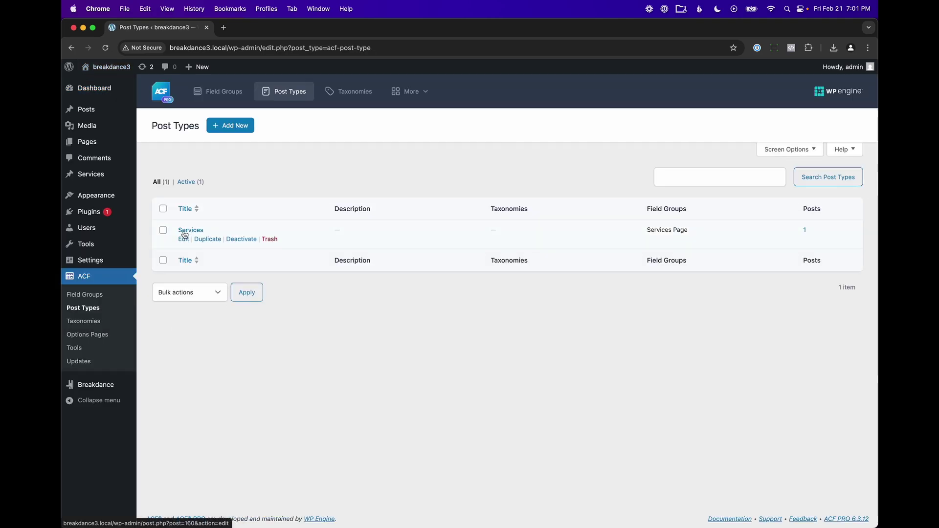
Open ACF's Services Page field group and examine the Hero layout's fields inside the Page Layout flexible content field.
{"action": "left_click", "coordinate": [97, 177]}
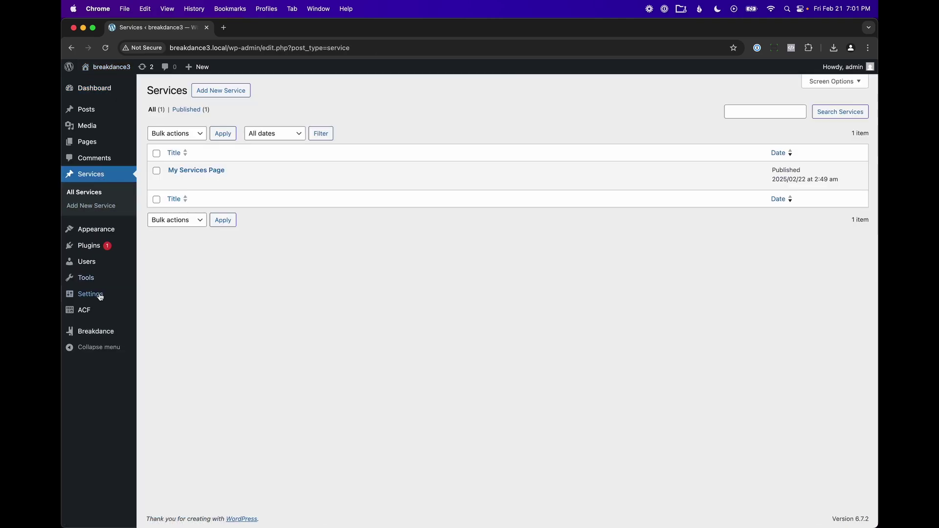
{"action": "mouse_move", "coordinate": [98, 313]}
{"action": "left_click", "coordinate": [168, 313]}
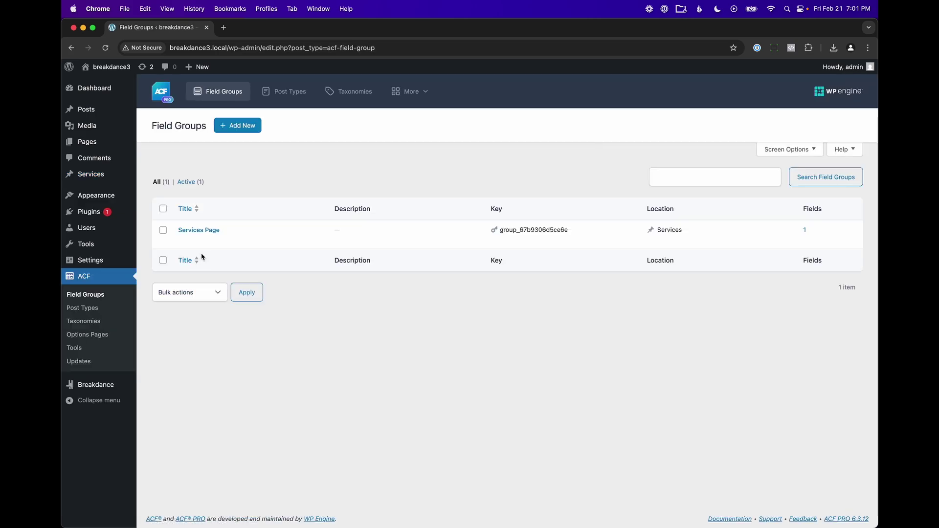
{"action": "left_click", "coordinate": [184, 239]}
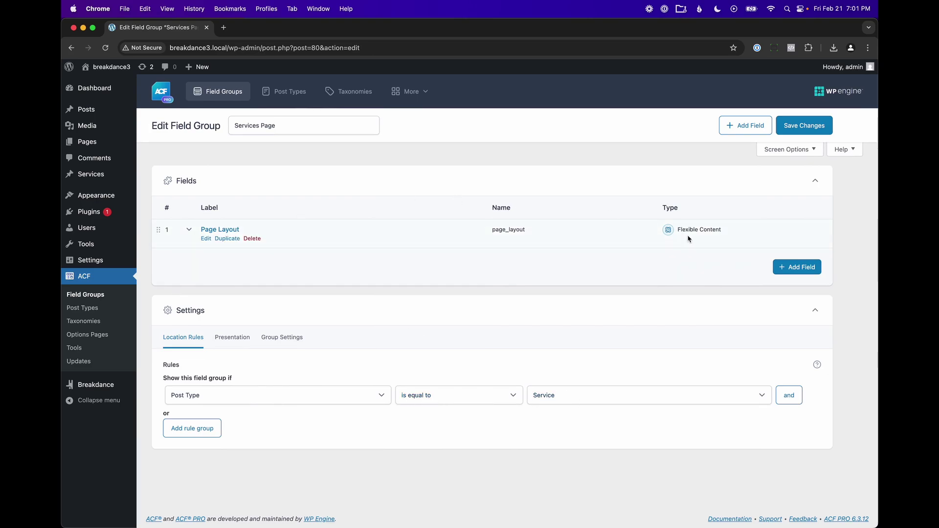
{"action": "left_click", "coordinate": [206, 239]}
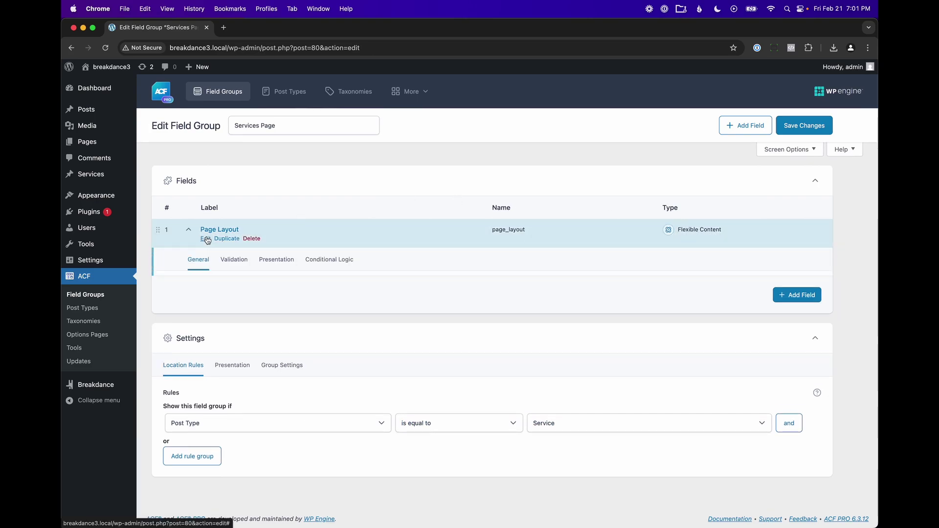
{"action": "scroll", "coordinate": [310, 319], "scroll_direction": "down", "scroll_amount": 6}
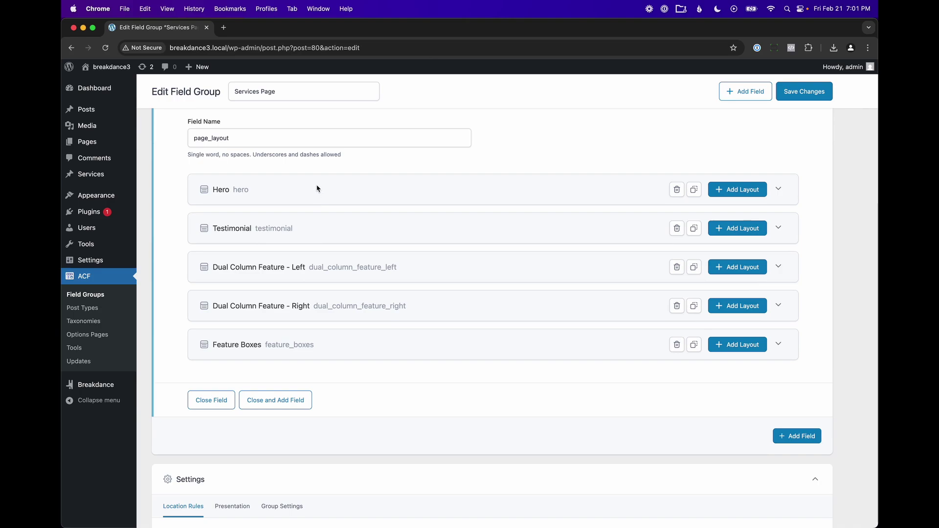
{"action": "left_click", "coordinate": [328, 190]}
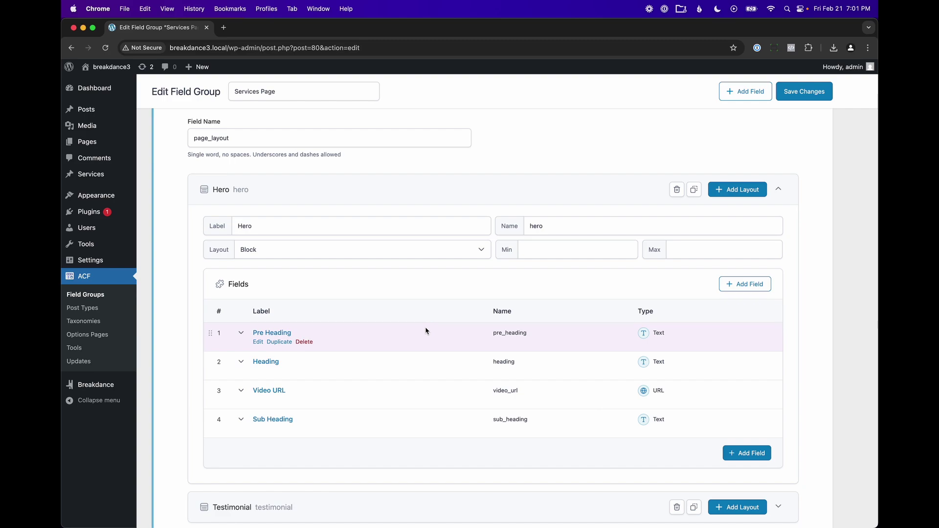
Open the Breakdance templates list and check the Services Page template's location settings without changing them.
{"action": "mouse_move", "coordinate": [93, 385]}
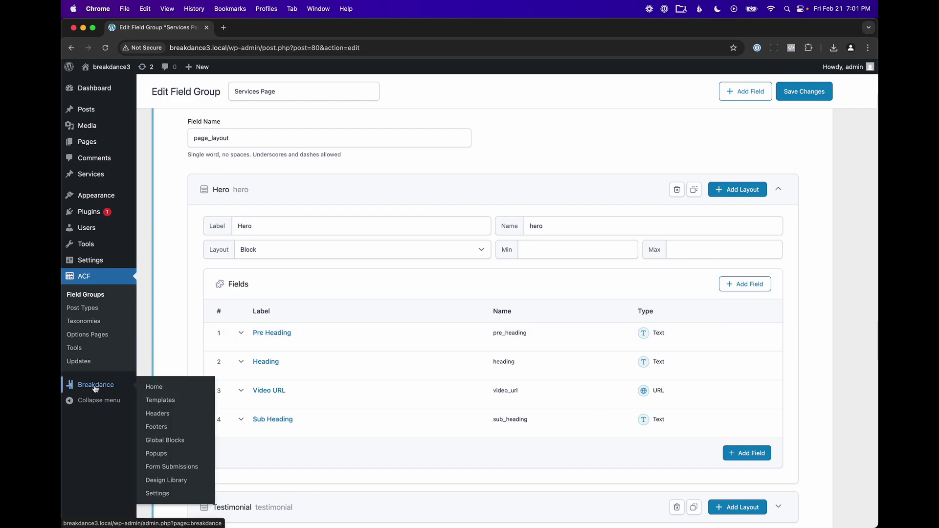
{"action": "left_click", "coordinate": [163, 402]}
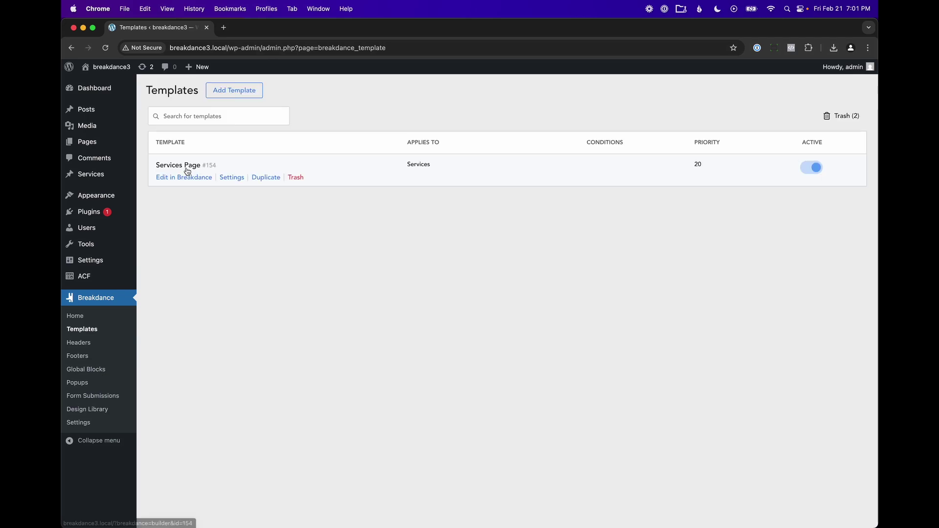
{"action": "left_click", "coordinate": [233, 179]}
{"action": "left_click", "coordinate": [573, 325]}
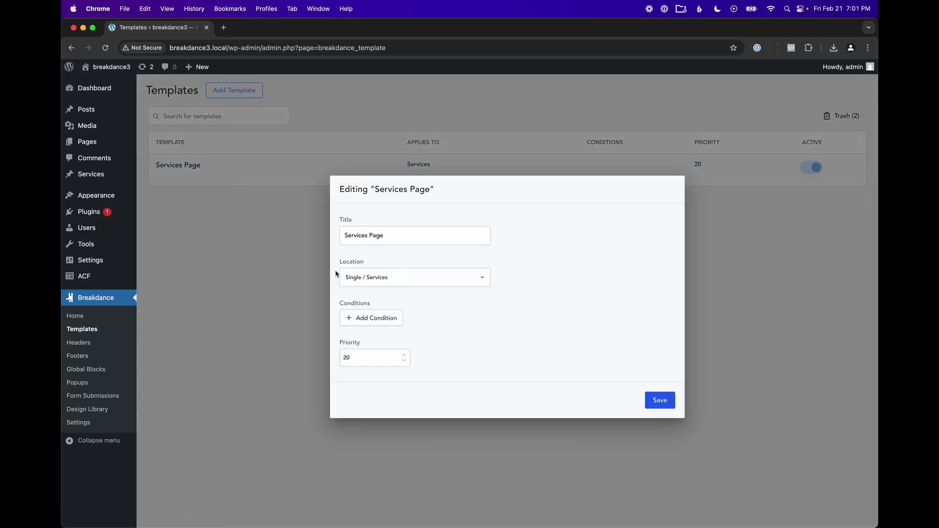
{"action": "left_click", "coordinate": [308, 270]}
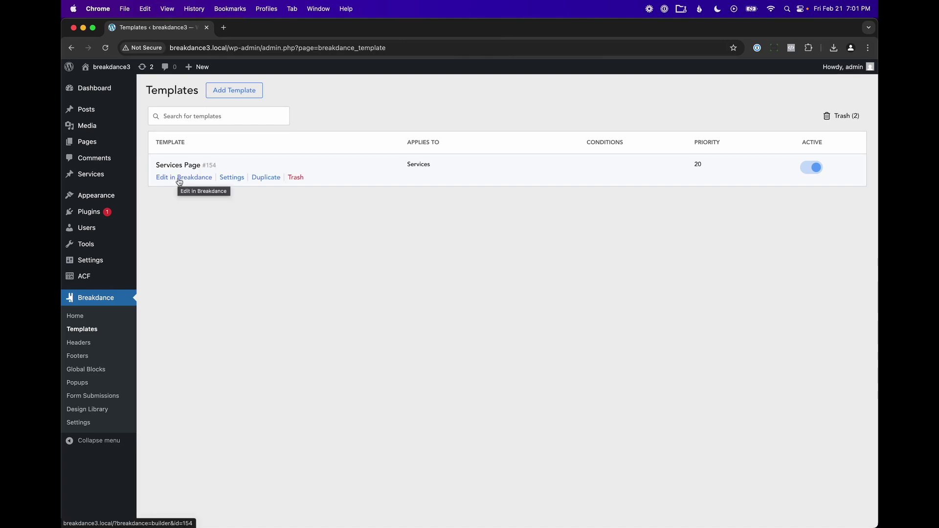
Open the Services Page template in Breakdance, select its hero section and search the available elements for "flex".
{"action": "left_click", "coordinate": [179, 178]}
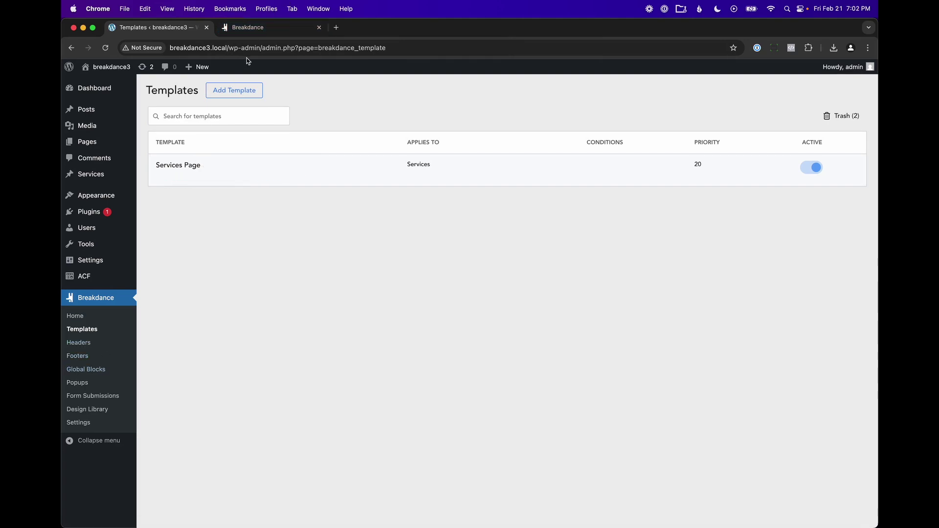
{"action": "left_click", "coordinate": [255, 31]}
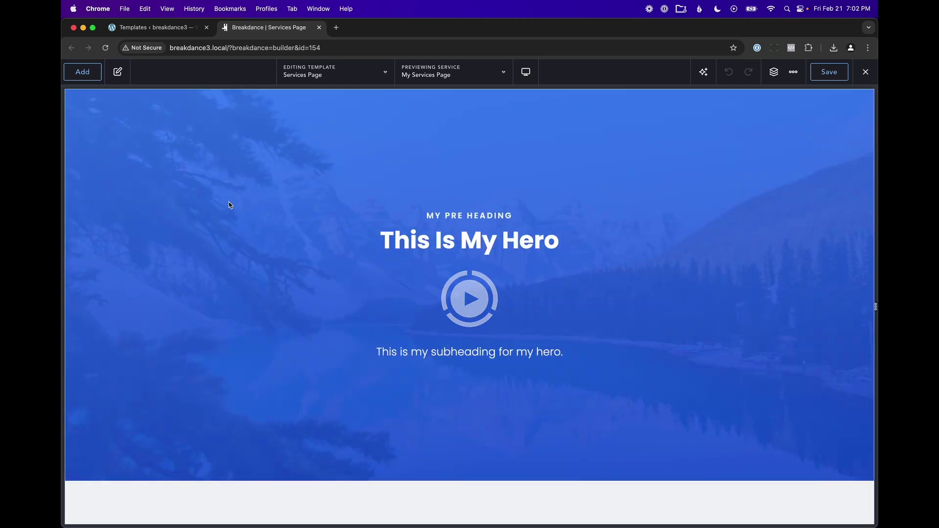
{"action": "left_click", "coordinate": [230, 205]}
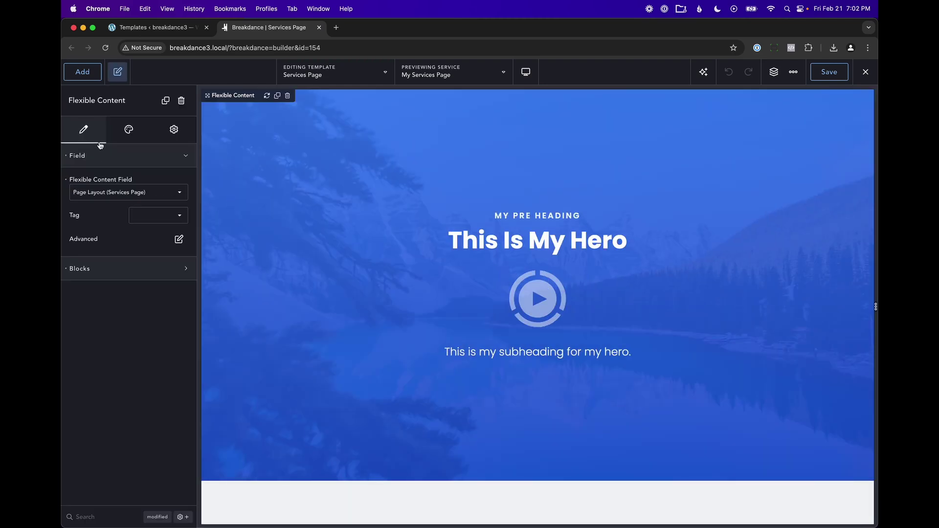
{"action": "left_click", "coordinate": [82, 73]}
{"action": "type", "text": "flex"}
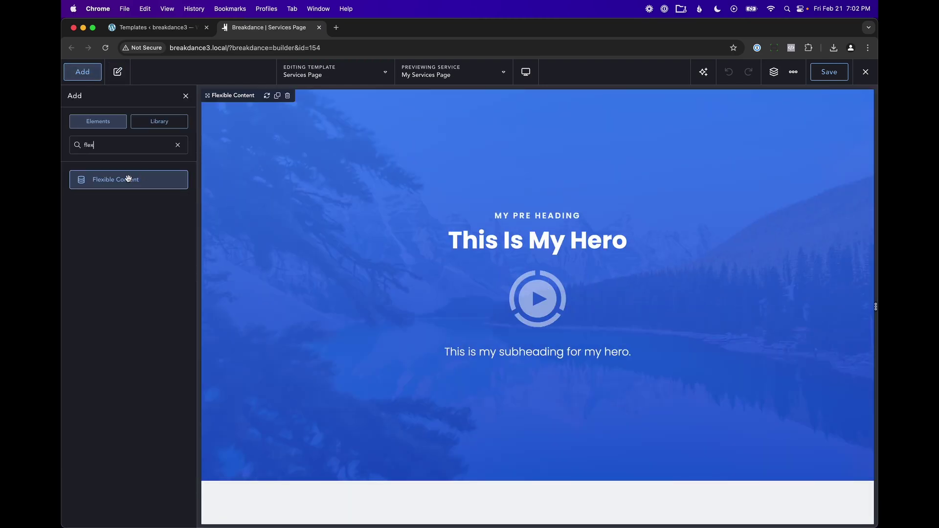
{"action": "left_click", "coordinate": [131, 179]}
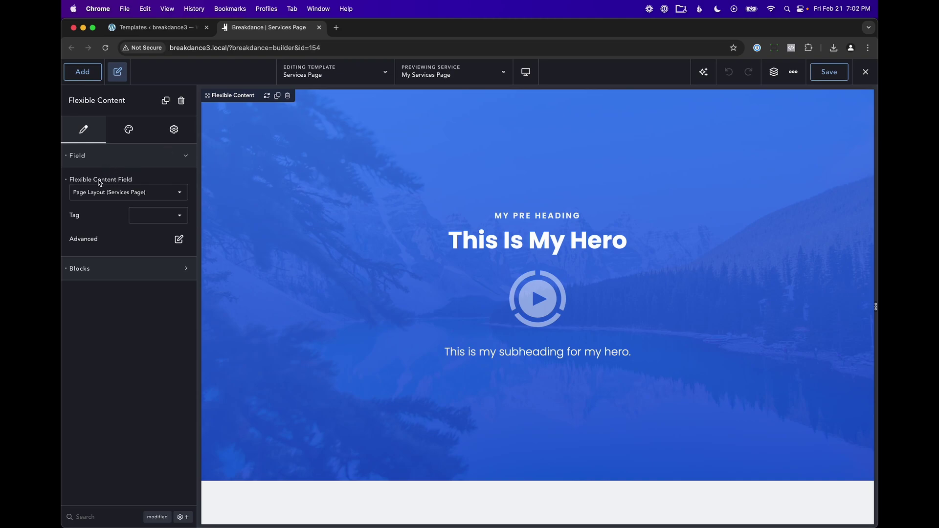
Examine the Flexible Content element's field choice and the layout and global block options of its hero block.
{"action": "left_click", "coordinate": [108, 195]}
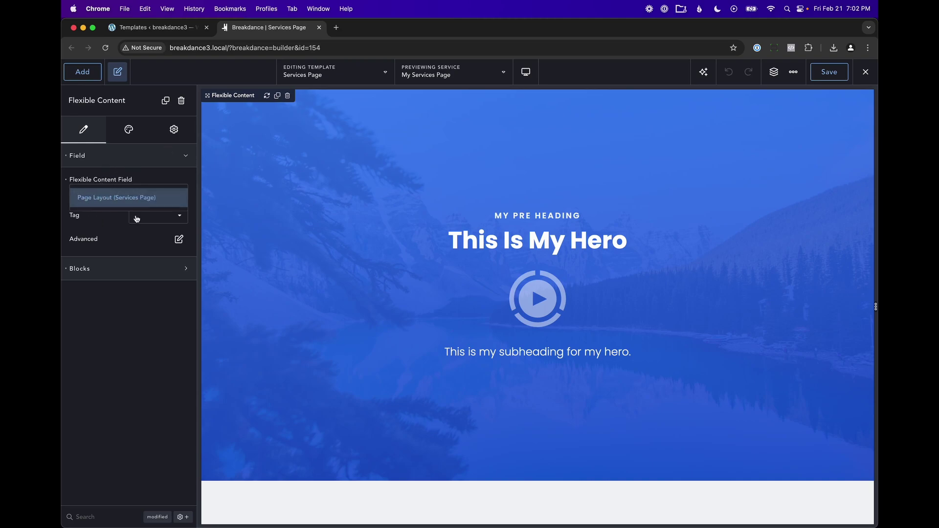
{"action": "left_click", "coordinate": [120, 255]}
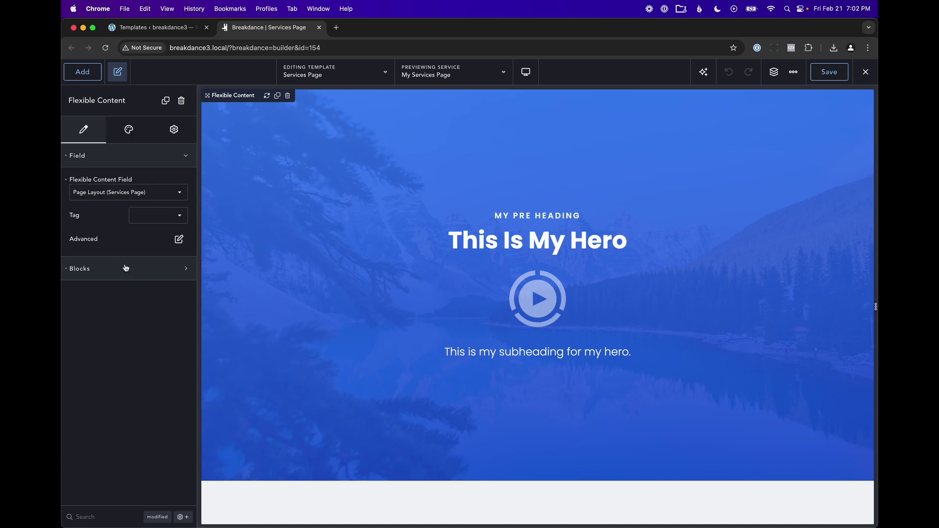
{"action": "left_click", "coordinate": [125, 268]}
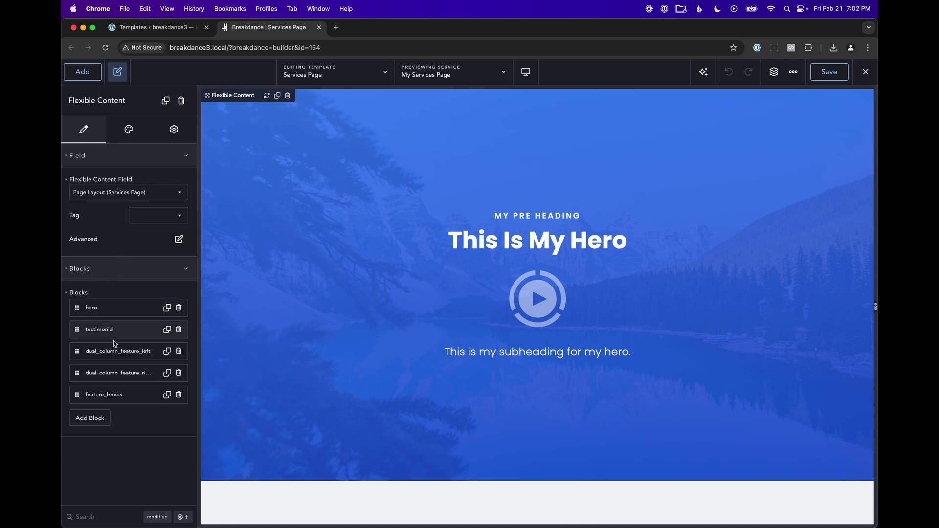
{"action": "left_click", "coordinate": [112, 309]}
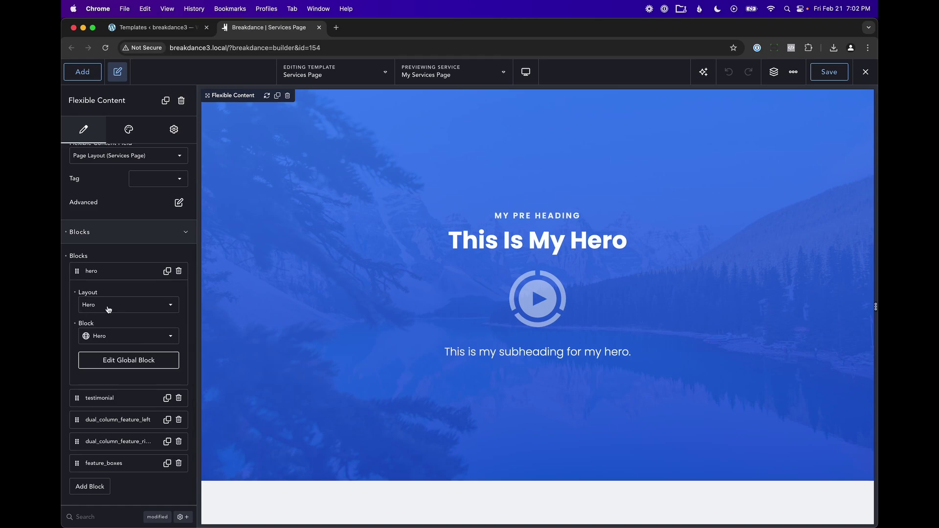
{"action": "left_click", "coordinate": [108, 308]}
{"action": "left_click", "coordinate": [121, 311]}
{"action": "left_click", "coordinate": [113, 335]}
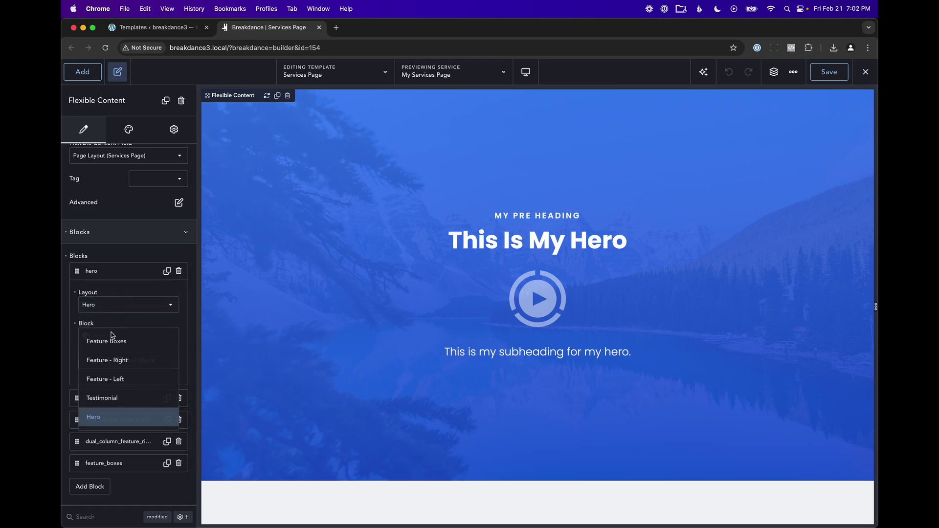
{"action": "left_click", "coordinate": [183, 325]}
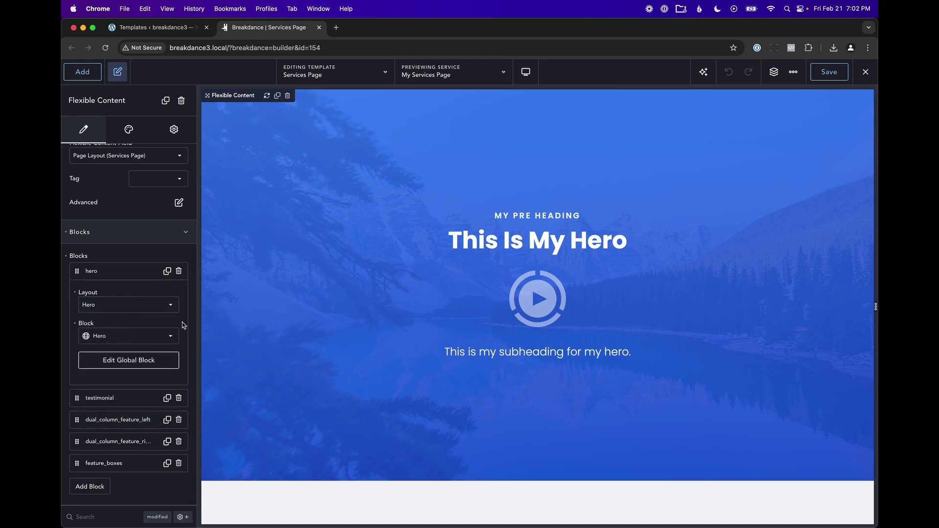
Open the Hero global block in Breakdance and inspect the dynamic fields behind its pre heading, heading and sub heading.
{"action": "left_click", "coordinate": [152, 28]}
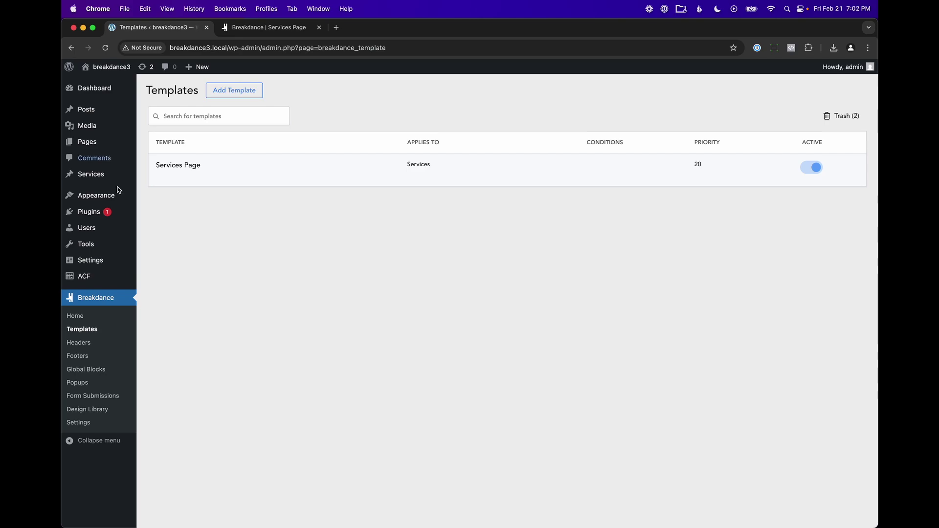
{"action": "left_click", "coordinate": [93, 369]}
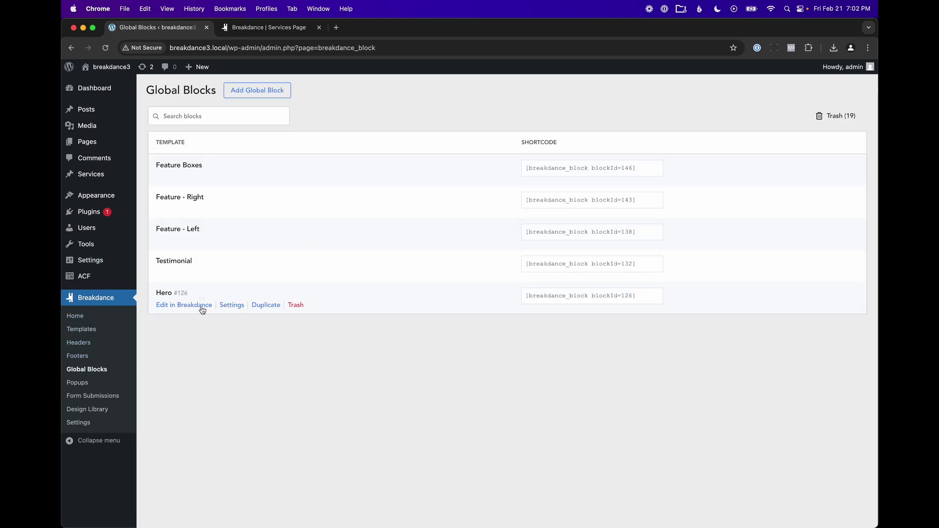
{"action": "left_click", "coordinate": [193, 306]}
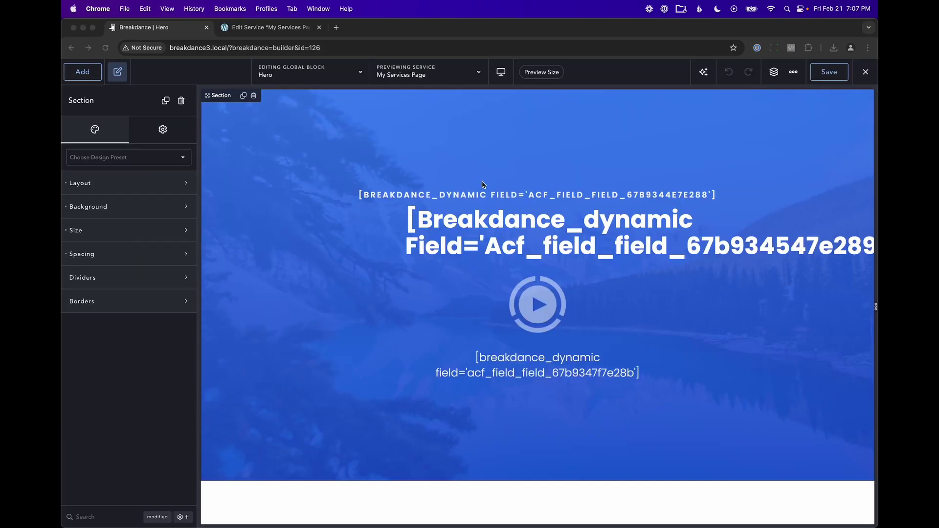
{"action": "left_click", "coordinate": [507, 197]}
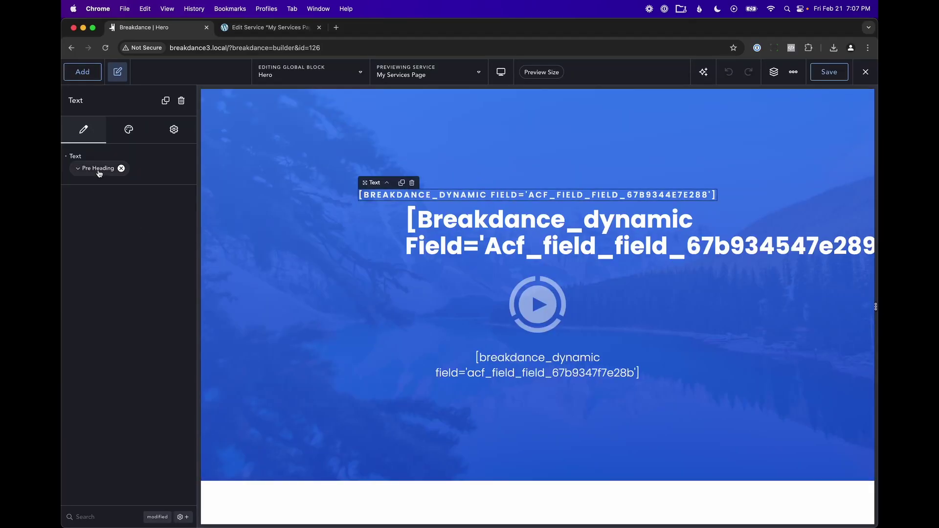
{"action": "left_click", "coordinate": [411, 220]}
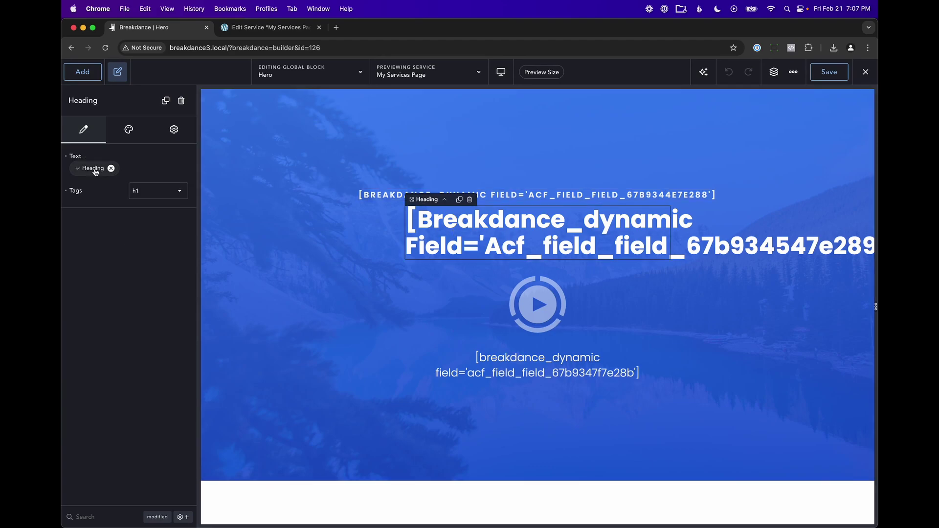
{"action": "left_click", "coordinate": [513, 374]}
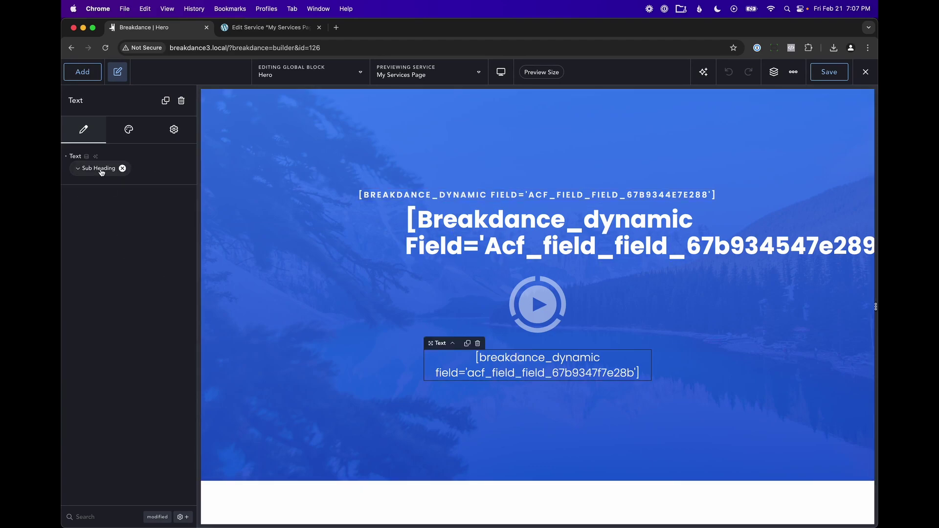
Set the Hero block's ACF flexible content preview to Page Layout (Services Page) and check the row order in My Services Page.
{"action": "left_click", "coordinate": [413, 79]}
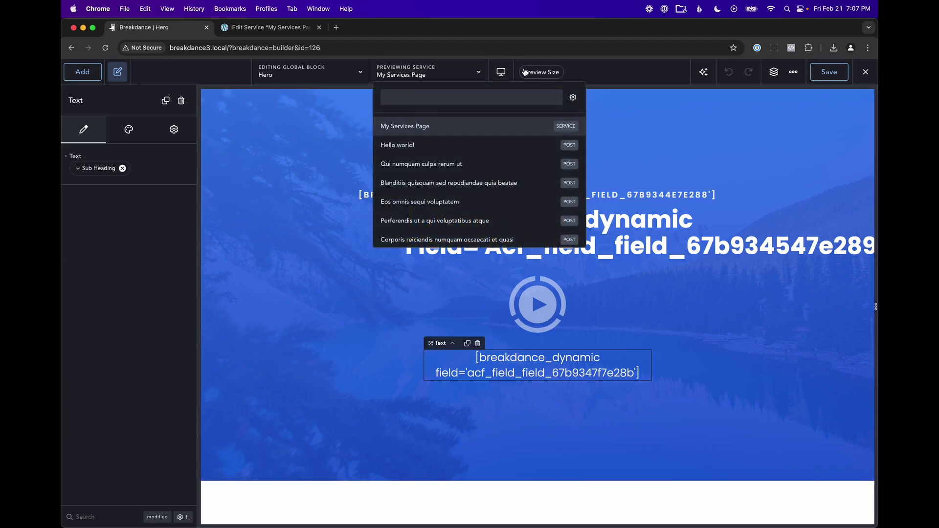
{"action": "left_click", "coordinate": [573, 99]}
{"action": "left_click", "coordinate": [421, 140]}
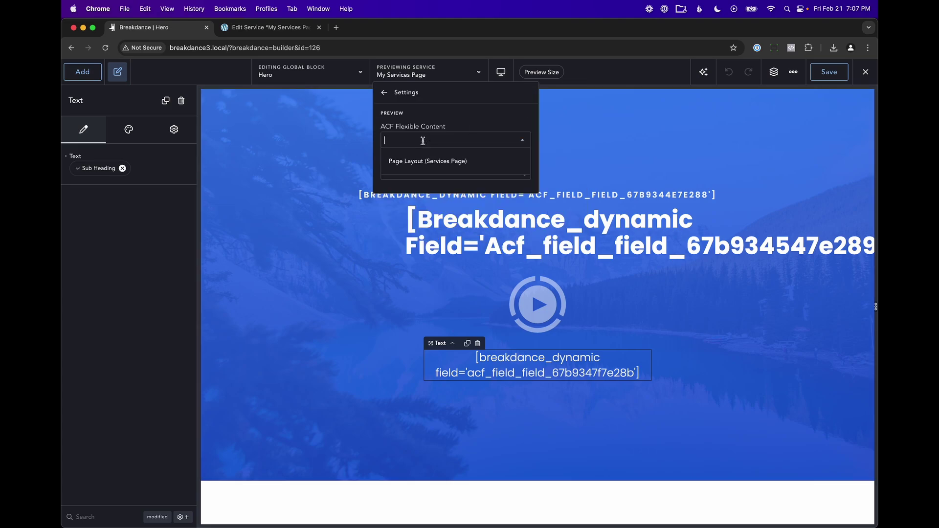
{"action": "left_click", "coordinate": [413, 158]}
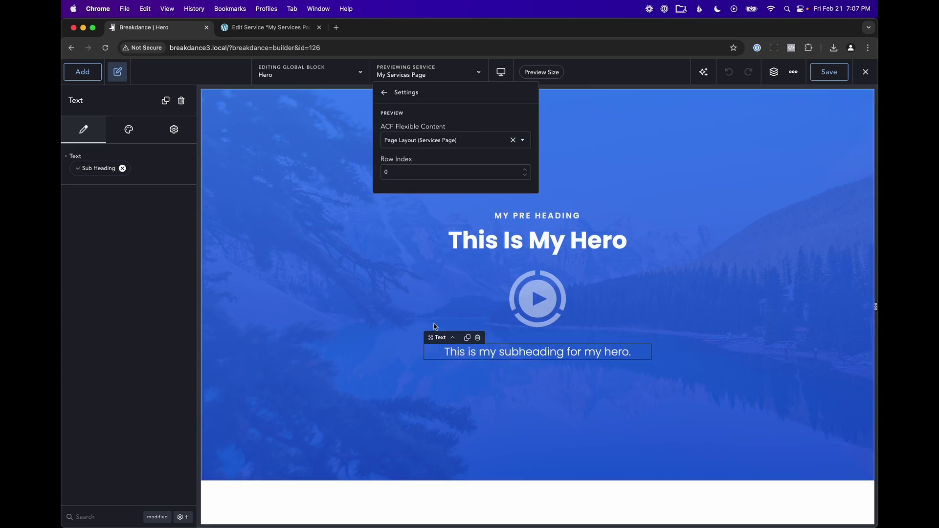
{"action": "left_click", "coordinate": [284, 29]}
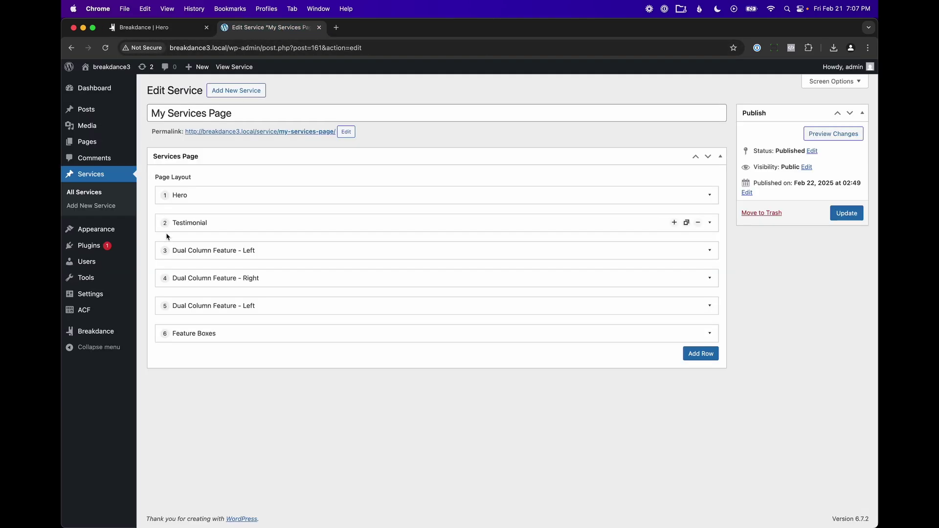
{"action": "left_click", "coordinate": [175, 29]}
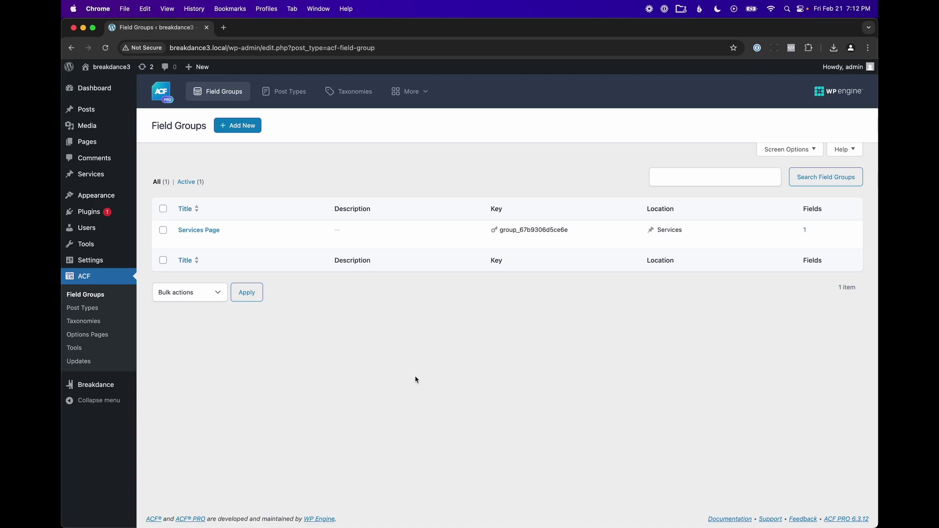
In the Services Page field group, add a Call To Action layout named call_to_action to the Page Layout field after Feature Boxes.
{"action": "left_click", "coordinate": [183, 242]}
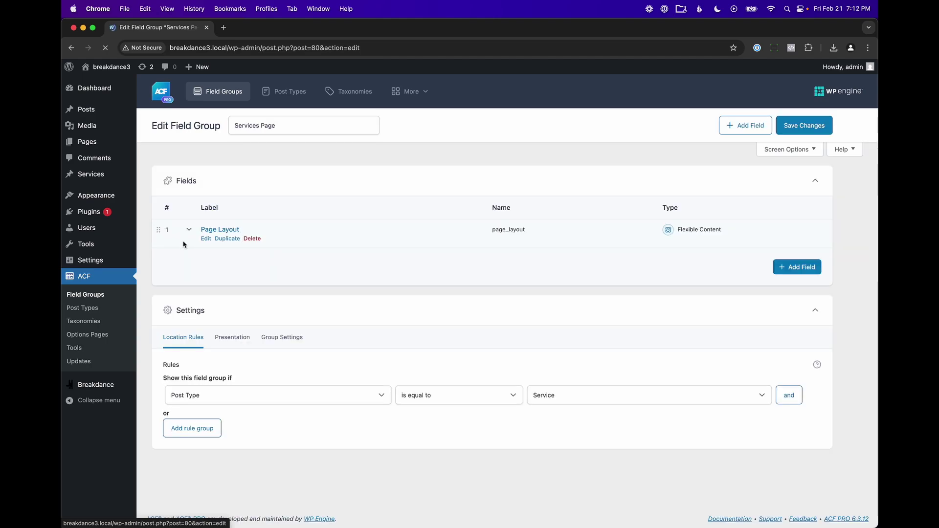
{"action": "left_click", "coordinate": [205, 238]}
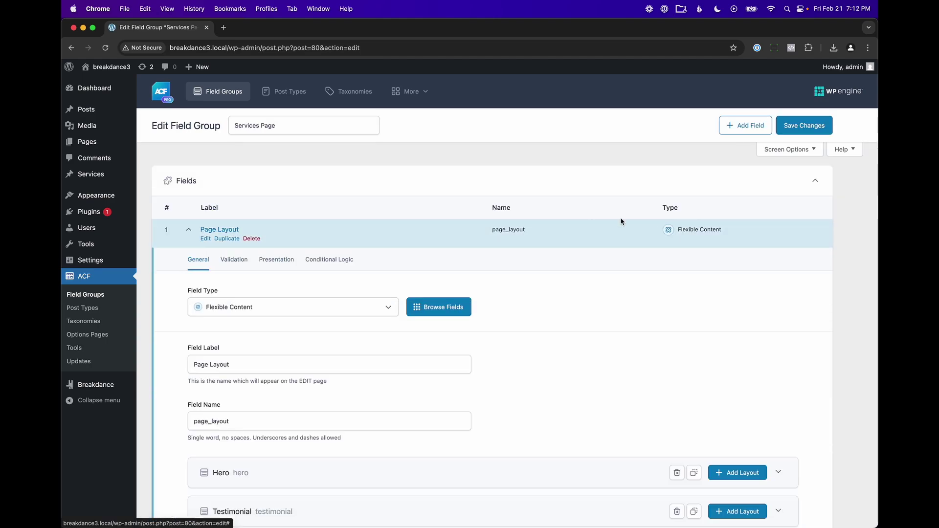
{"action": "scroll", "coordinate": [614, 369], "scroll_direction": "down", "scroll_amount": 7}
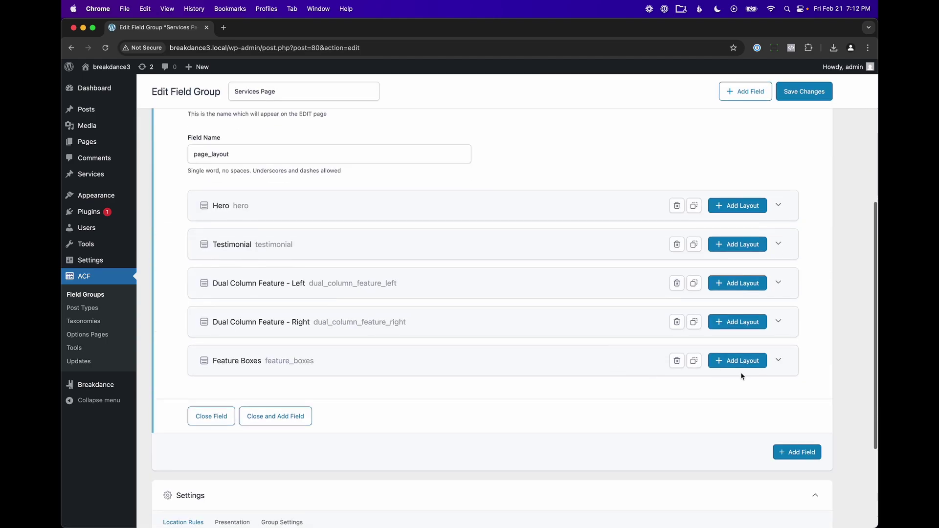
{"action": "left_click", "coordinate": [741, 361]}
{"action": "scroll", "coordinate": [597, 480], "scroll_direction": "down", "scroll_amount": 4}
{"action": "type", "text": "Call To Action"}
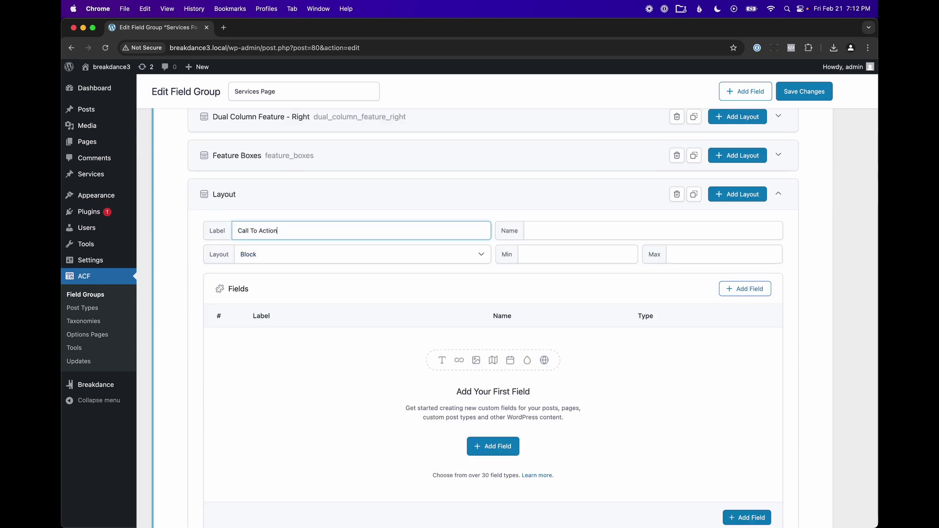
{"action": "key", "text": "Tab"}
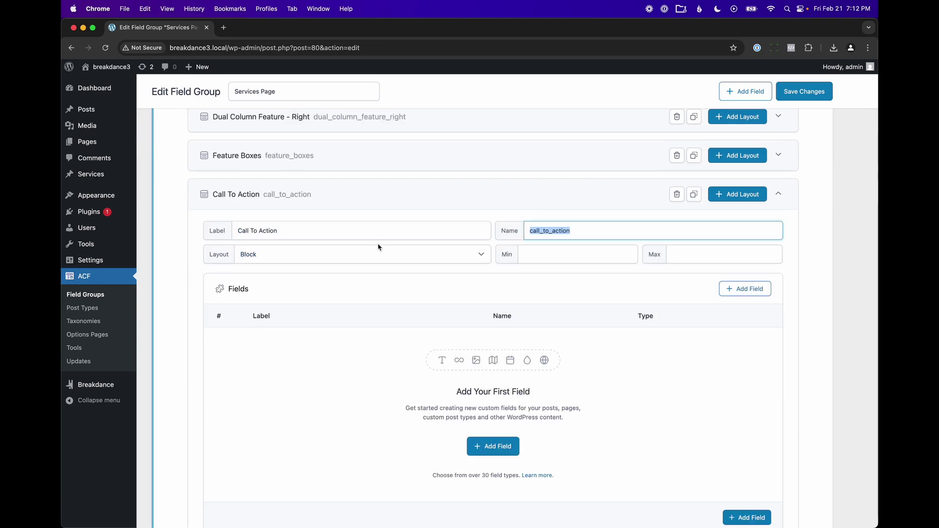
{"action": "scroll", "coordinate": [379, 259], "scroll_direction": "down", "scroll_amount": 3}
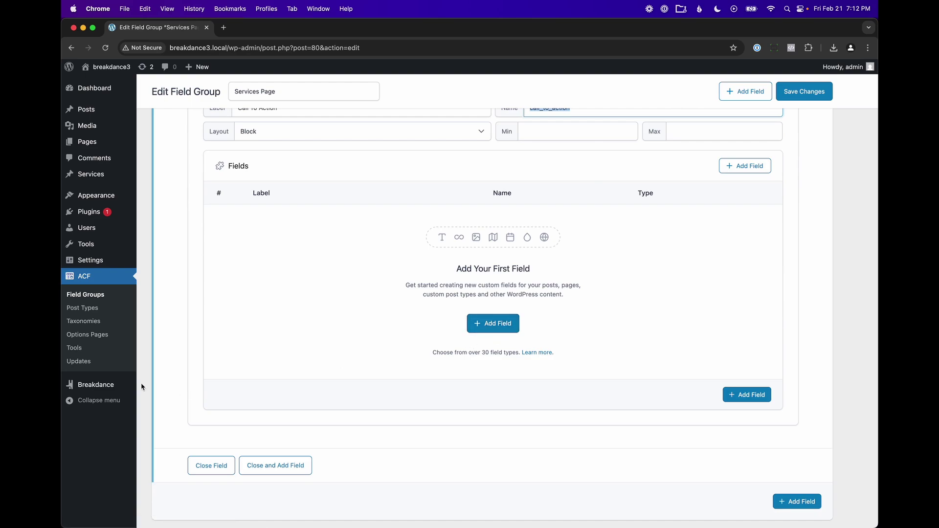
Create a Breakdance global block titled Call To Action in a new browser tab and open it in the Breakdance editor.
{"action": "mouse_move", "coordinate": [95, 384]}
{"action": "right_click", "coordinate": [162, 439]}
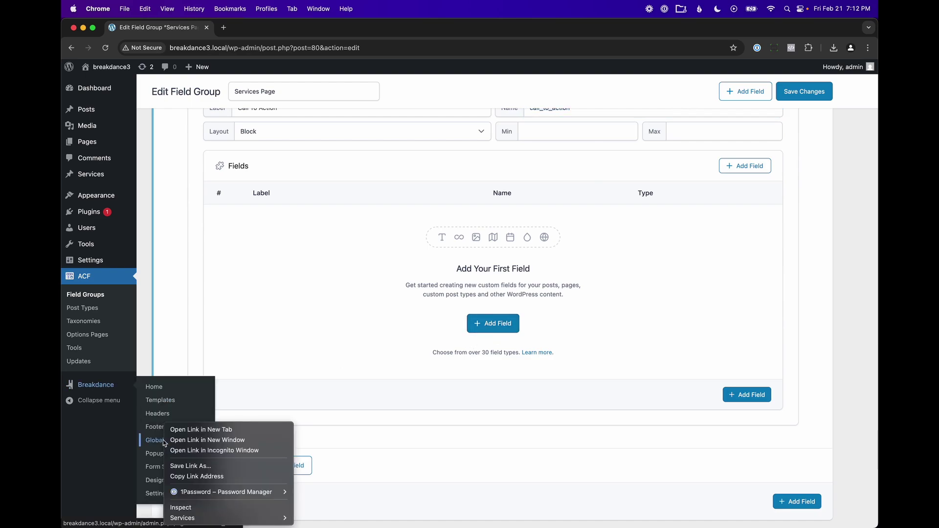
{"action": "left_click", "coordinate": [189, 426]}
{"action": "left_click", "coordinate": [266, 27]}
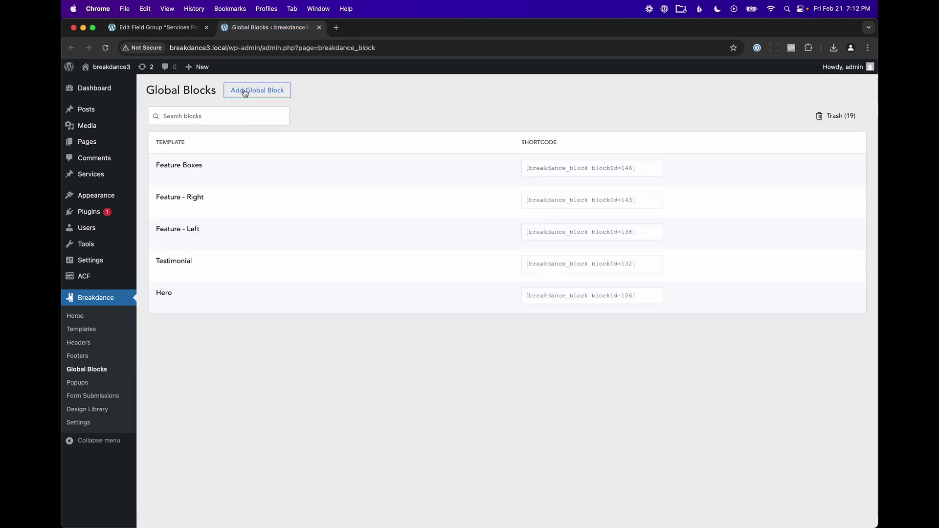
{"action": "left_click", "coordinate": [245, 93]}
{"action": "type", "text": "Call To Action"}
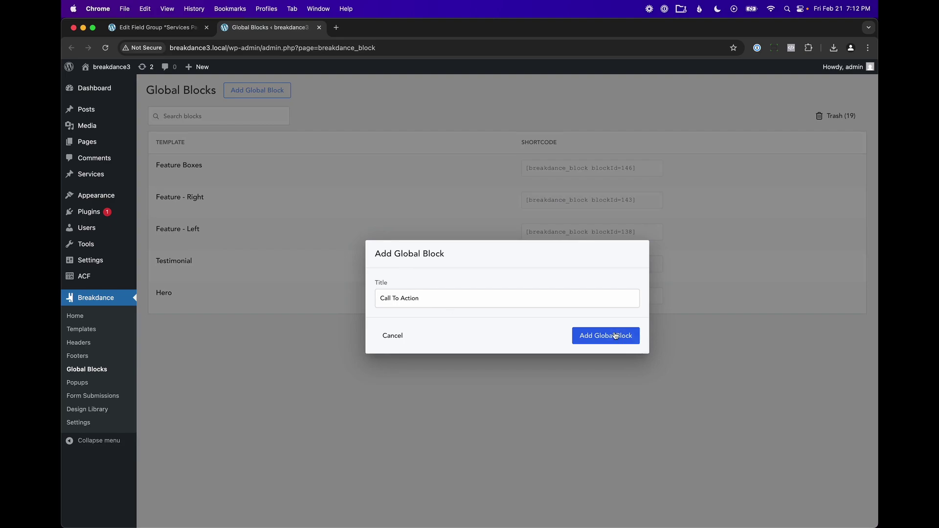
{"action": "left_click", "coordinate": [615, 335]}
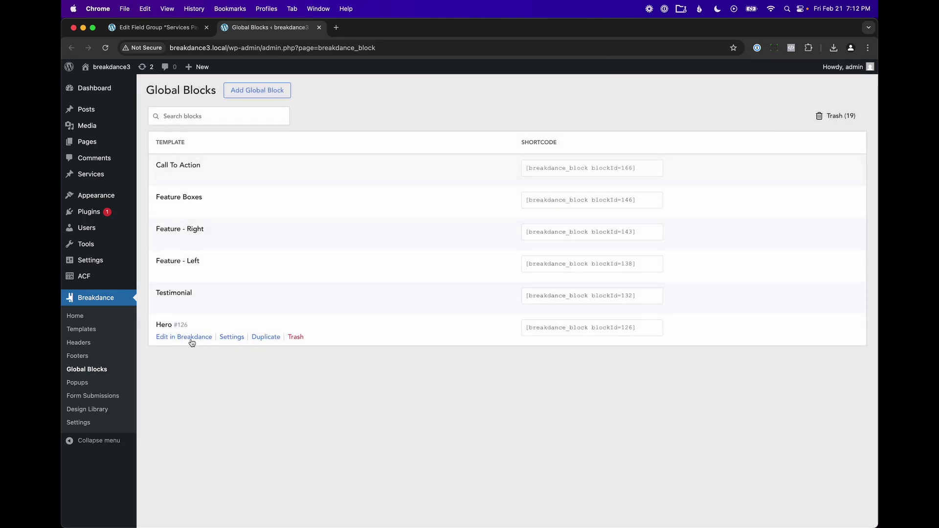
{"action": "left_click", "coordinate": [185, 179]}
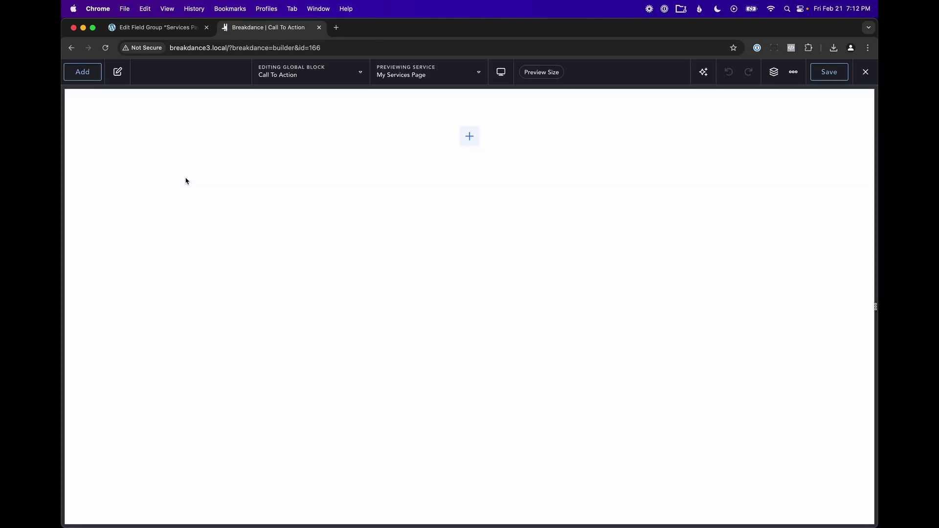
Insert the "Ready To Dive In?" call-to-action section from the Samba design library and delete its logo.
{"action": "left_click", "coordinate": [78, 73]}
{"action": "left_click", "coordinate": [167, 126]}
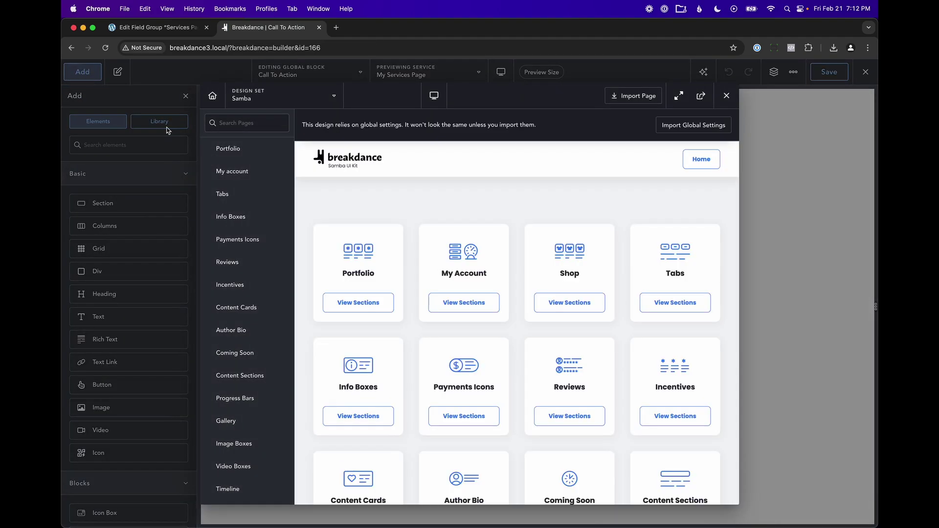
{"action": "left_click", "coordinate": [242, 124]}
{"action": "type", "text": "call"}
{"action": "left_click", "coordinate": [252, 148]}
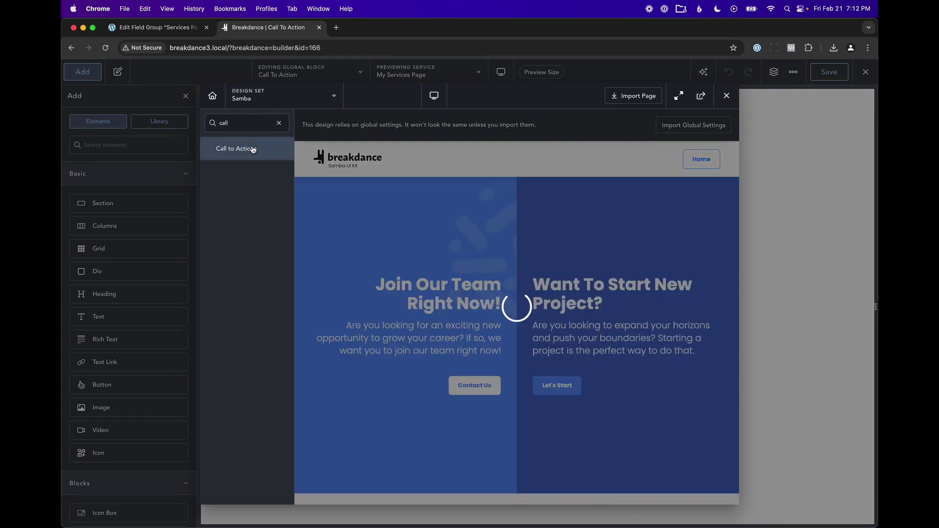
{"action": "scroll", "coordinate": [426, 245], "scroll_direction": "down", "scroll_amount": 10}
{"action": "scroll", "coordinate": [421, 247], "scroll_direction": "up", "scroll_amount": 5}
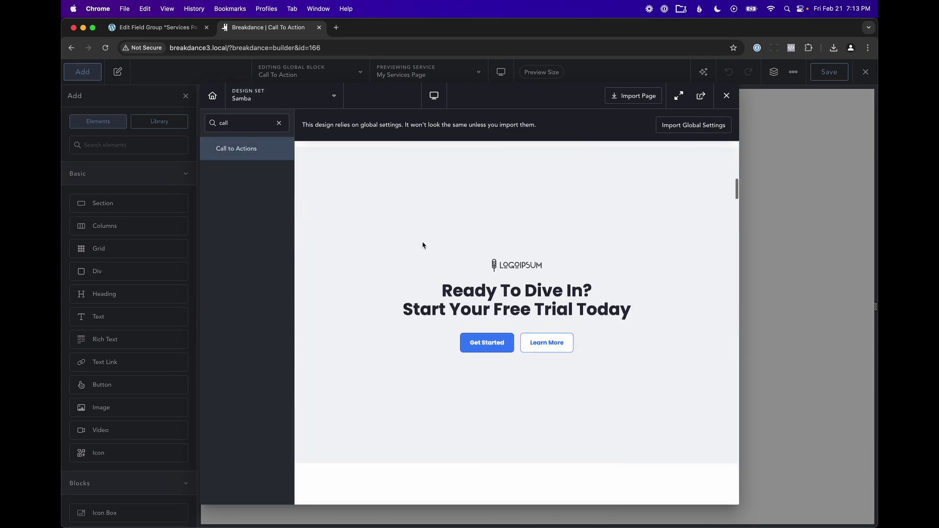
{"action": "left_click", "coordinate": [688, 165]}
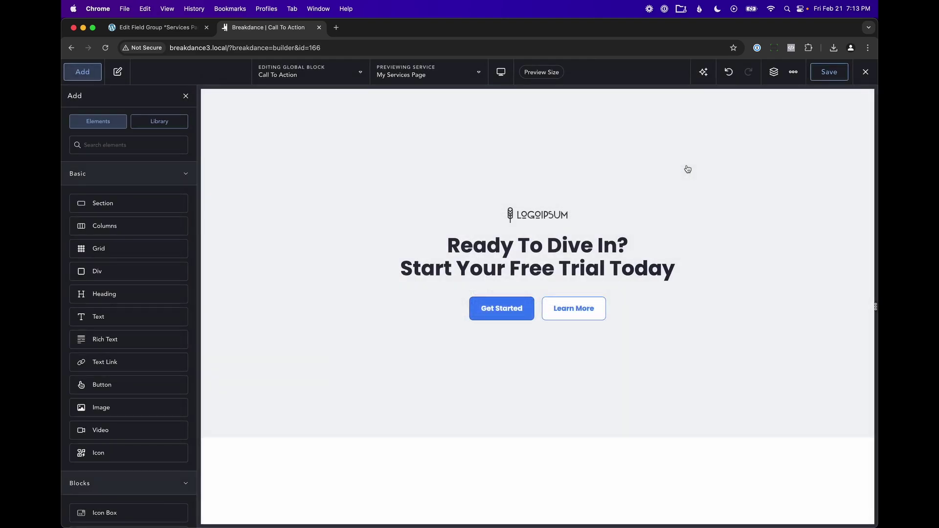
{"action": "left_click", "coordinate": [548, 215]}
{"action": "key", "text": "Delete"}
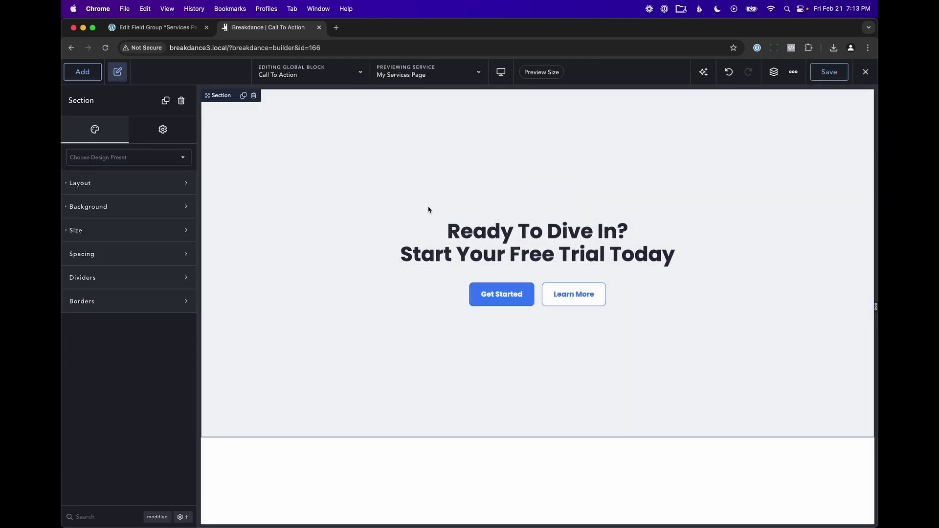
Examine the section's heading and its two buttons to see which text and link content needs custom fields.
{"action": "left_click", "coordinate": [519, 262]}
{"action": "left_click", "coordinate": [500, 296]}
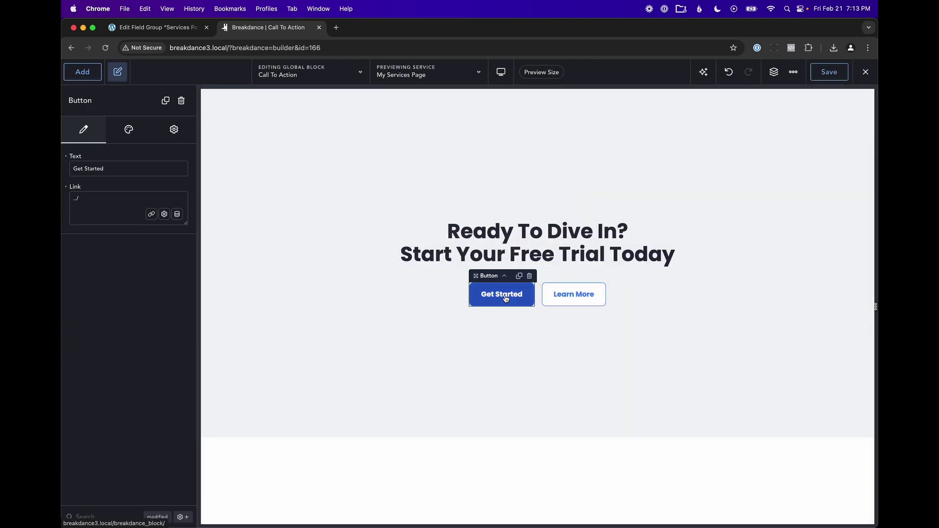
{"action": "left_click", "coordinate": [568, 294]}
{"action": "left_click", "coordinate": [548, 342]}
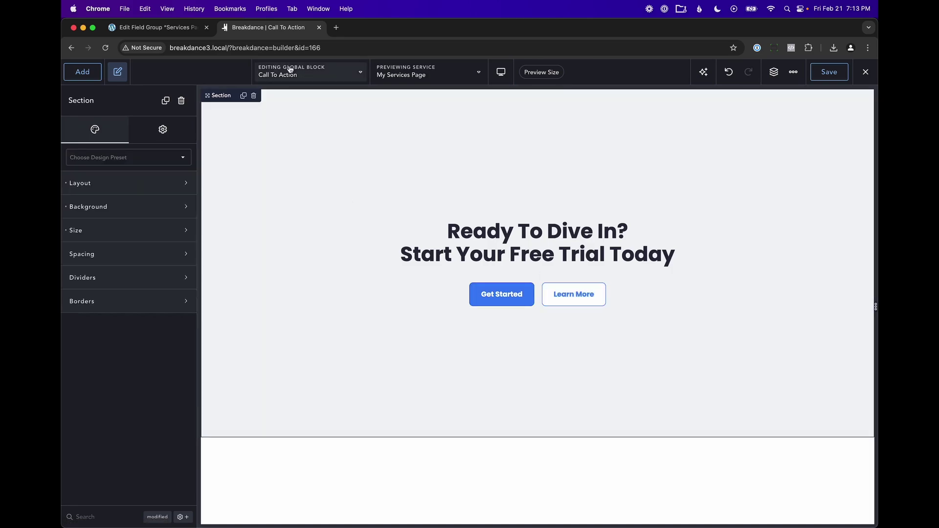
{"action": "left_click", "coordinate": [512, 253]}
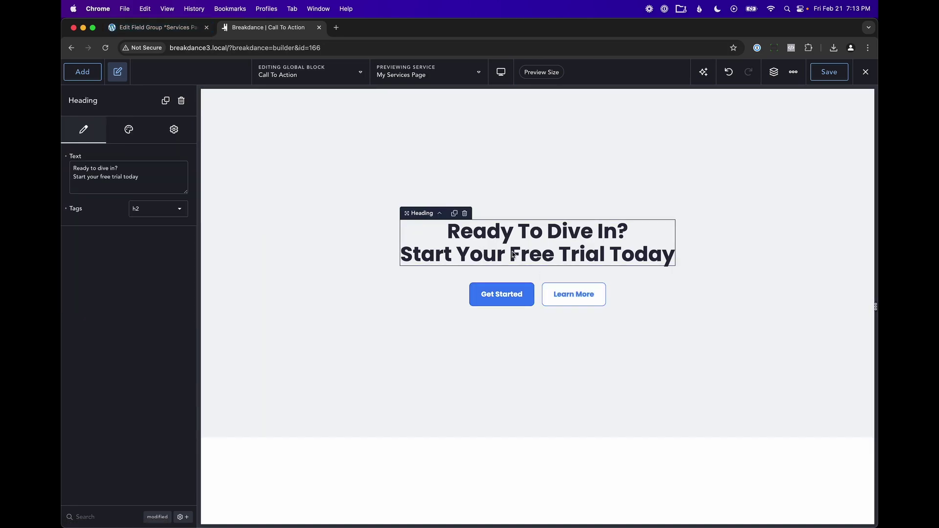
{"action": "left_click", "coordinate": [503, 298]}
{"action": "left_click", "coordinate": [572, 296]}
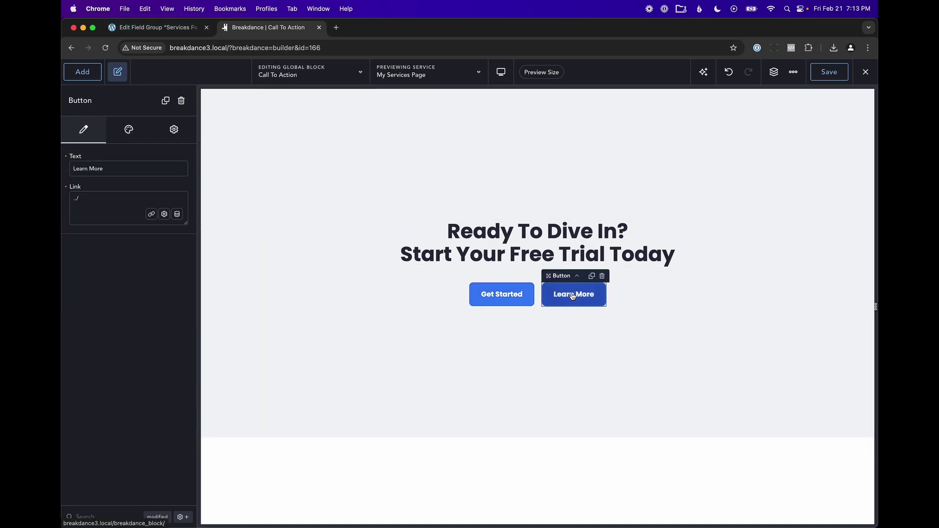
{"action": "left_click", "coordinate": [421, 346]}
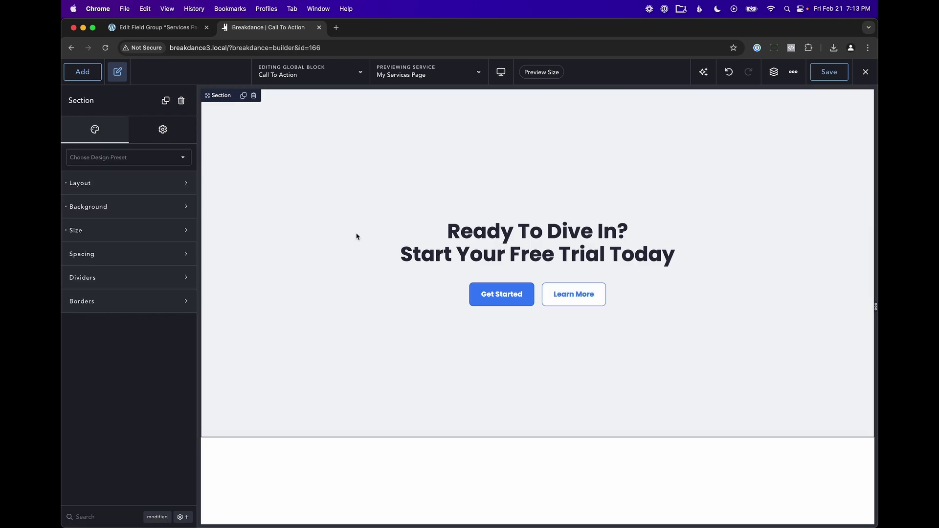
Return to the ACF field group and add a Text field labelled Heading to the Call To Action layout.
{"action": "left_click", "coordinate": [192, 26]}
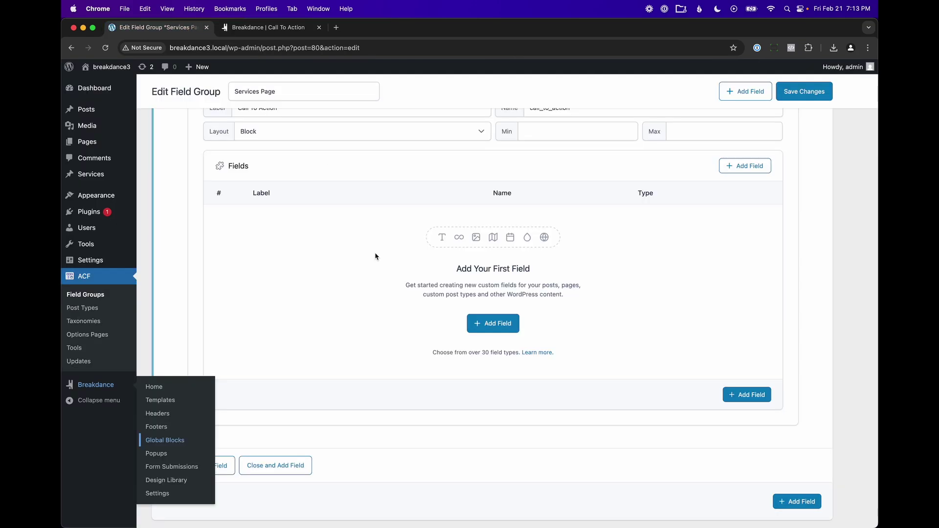
{"action": "left_click", "coordinate": [503, 325]}
{"action": "left_click", "coordinate": [312, 293]}
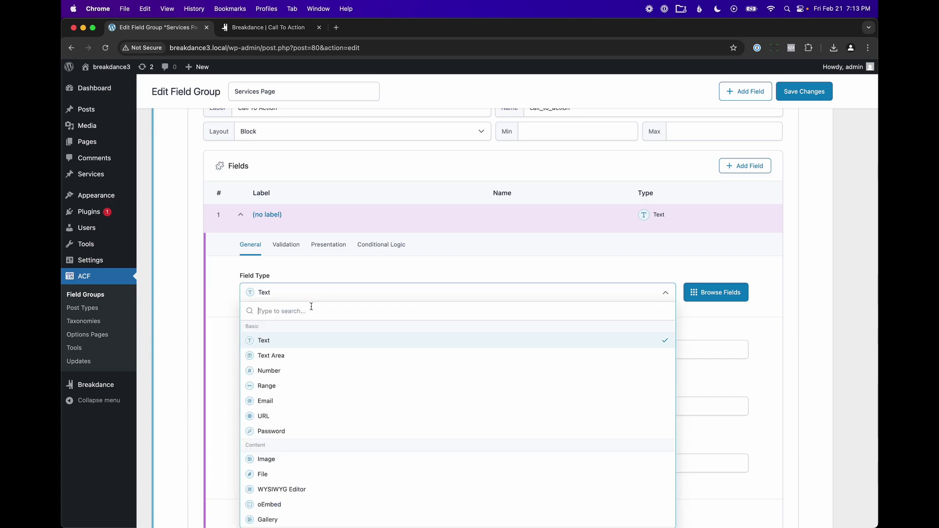
{"action": "left_click", "coordinate": [297, 294]}
{"action": "type", "text": "Heading"}
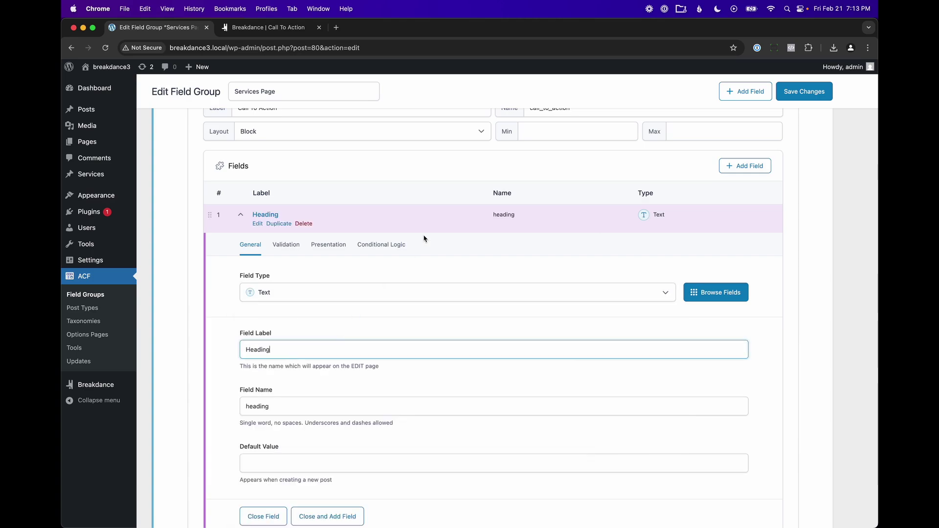
{"action": "left_click", "coordinate": [424, 232]}
Add a Text field labelled Button 1 Text to the Call To Action layout.
{"action": "left_click", "coordinate": [747, 248]}
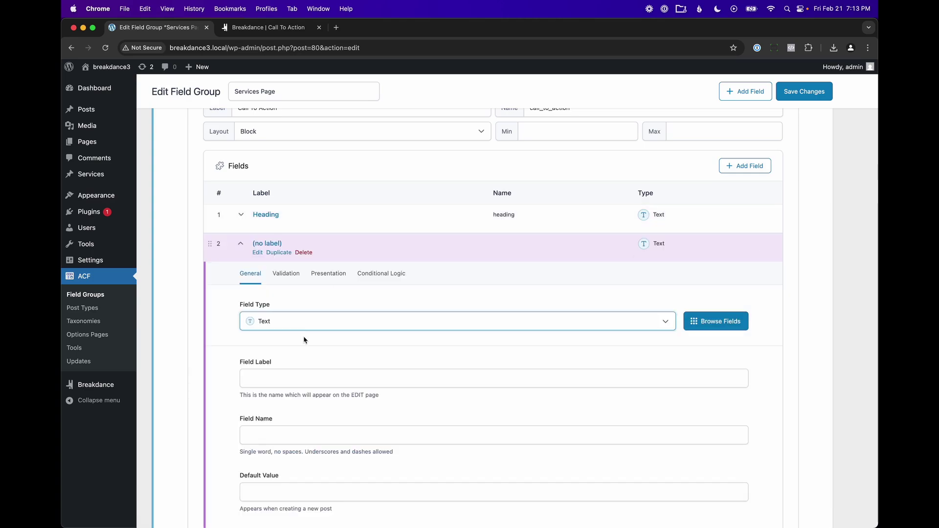
{"action": "left_click", "coordinate": [302, 378]}
{"action": "type", "text": "Button 1 Text"}
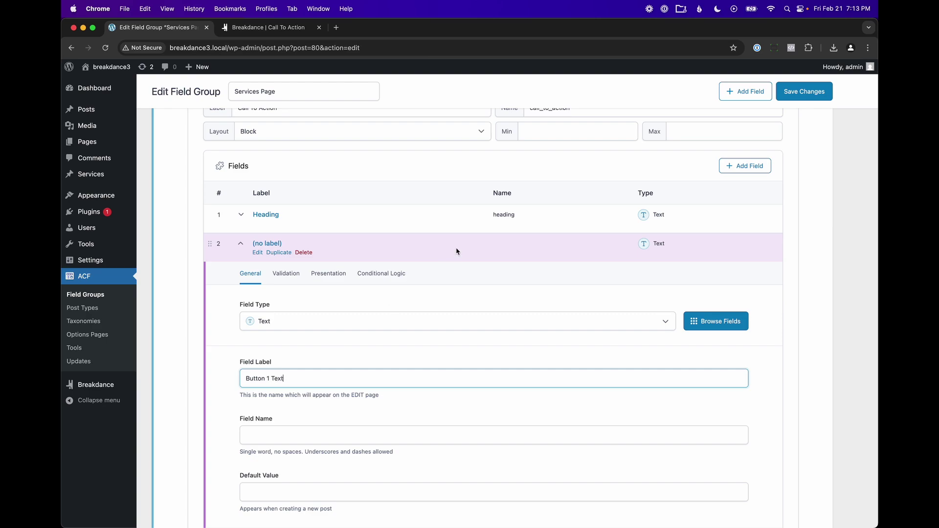
{"action": "left_click", "coordinate": [457, 251]}
Add a field labelled Button 1 URL to the Call To Action layout and set its type to URL.
{"action": "left_click", "coordinate": [728, 275]}
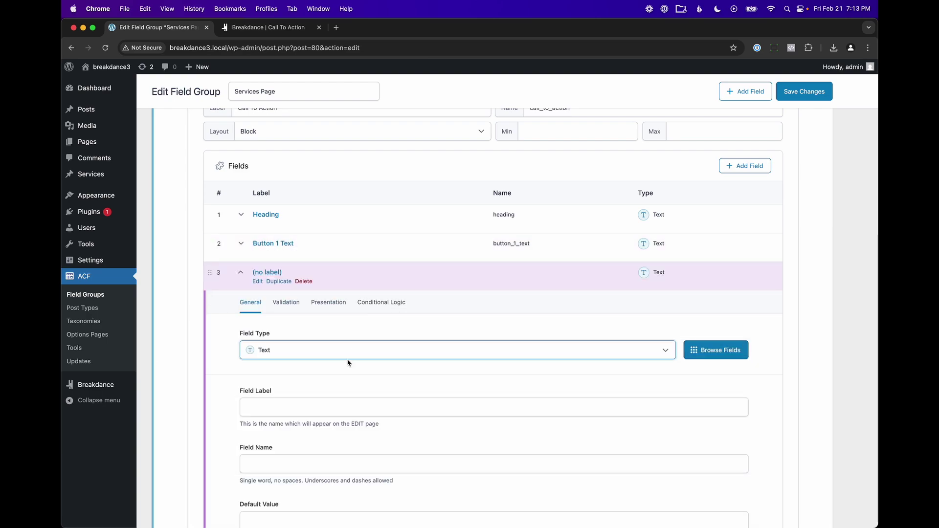
{"action": "left_click", "coordinate": [313, 415]}
{"action": "type", "text": "Button 1 URL"}
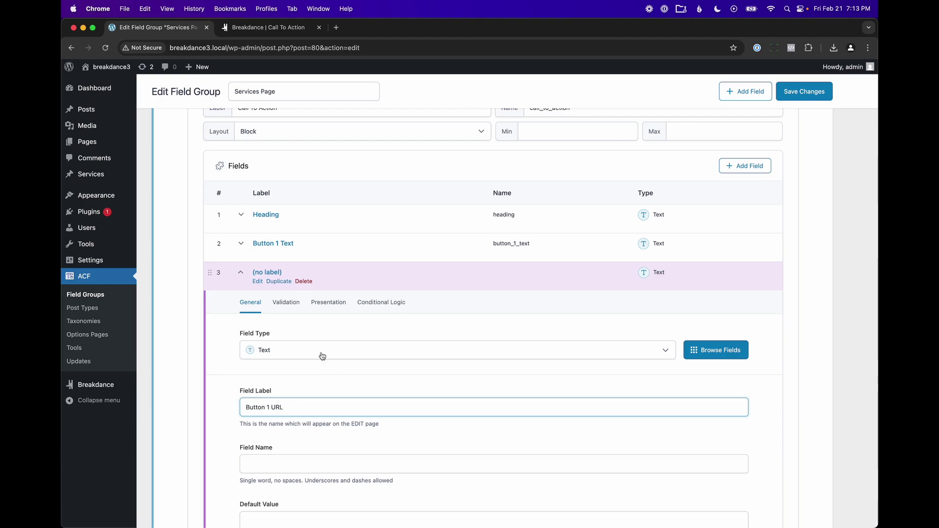
{"action": "left_click", "coordinate": [322, 356]}
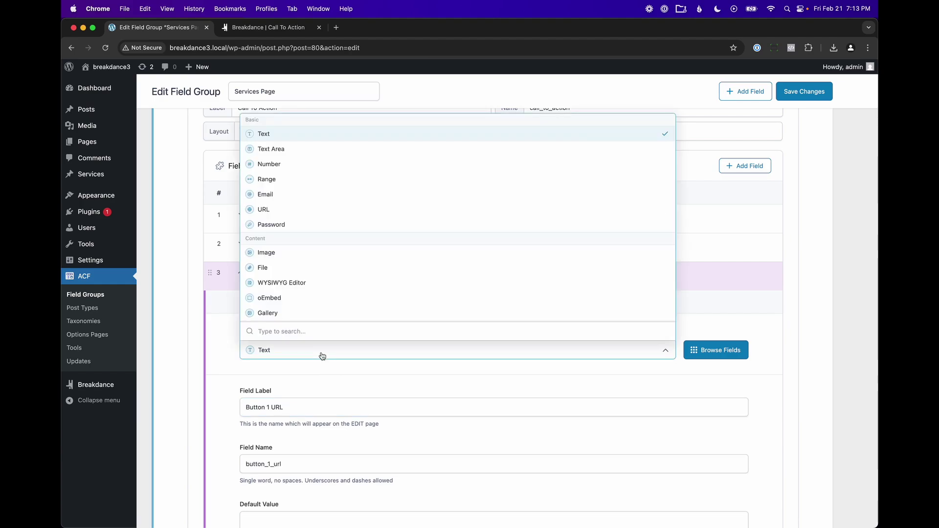
{"action": "left_click", "coordinate": [310, 207]}
{"action": "left_click", "coordinate": [635, 286]}
Add a Text field labelled Button 2 Text below the Button 1 URL field.
{"action": "left_click", "coordinate": [746, 306]}
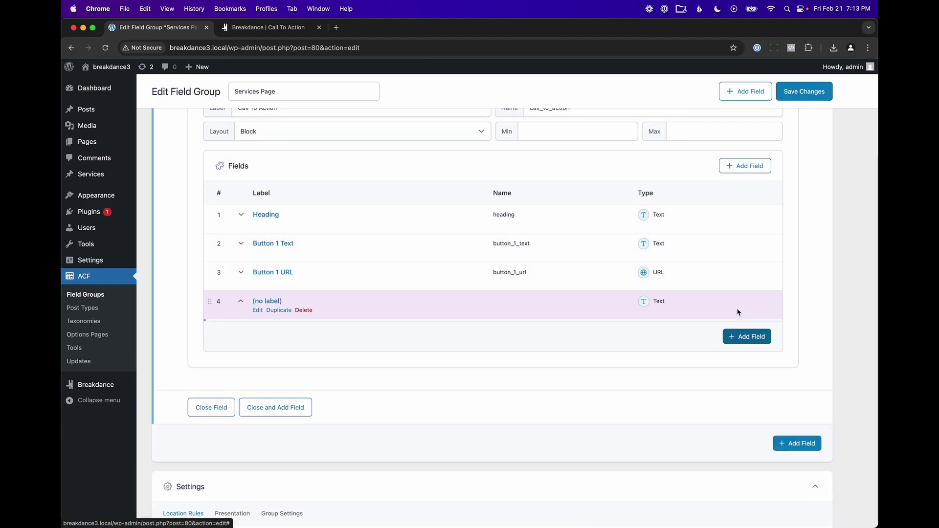
{"action": "left_click", "coordinate": [310, 439]}
{"action": "type", "text": "Button 2 T"}
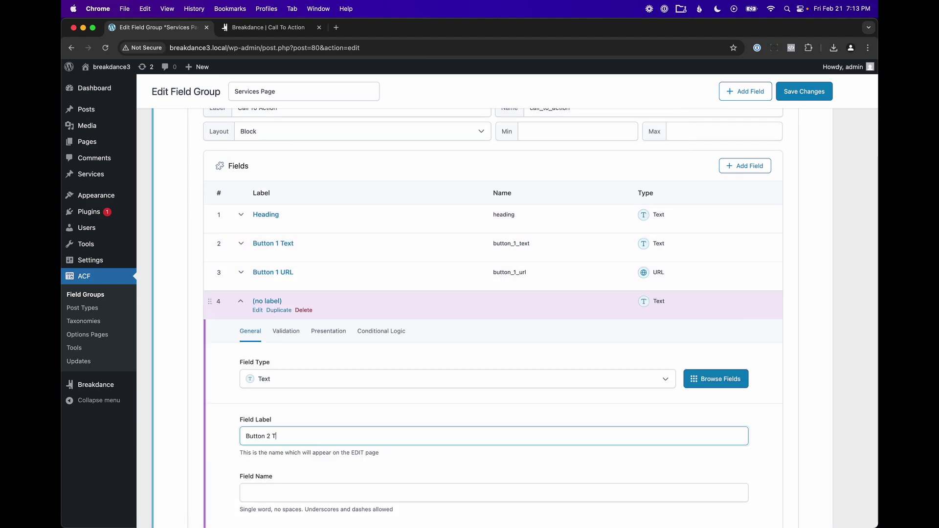
{"action": "type", "text": "ext"}
{"action": "left_click", "coordinate": [608, 312]}
Add a field labelled Button 2 URL with the URL field type and save the Services Page field group.
{"action": "left_click", "coordinate": [747, 336]}
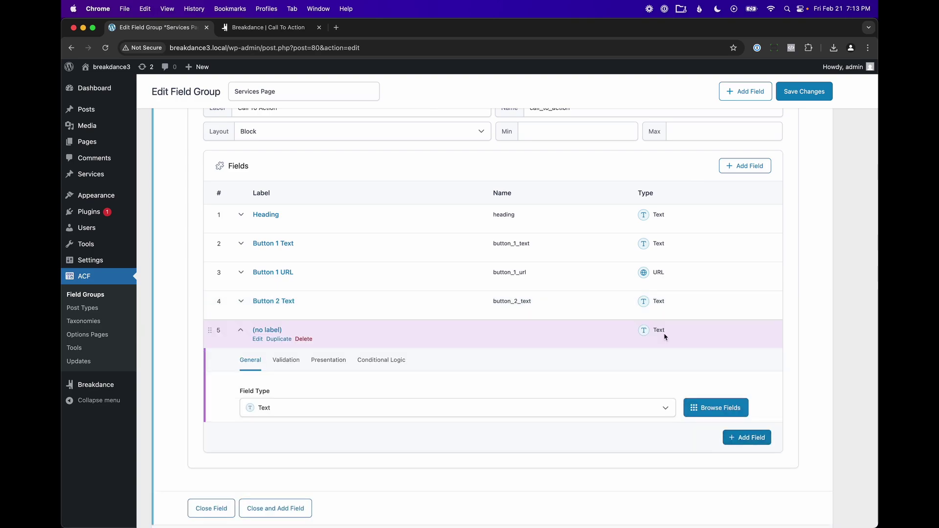
{"action": "left_click", "coordinate": [305, 456]}
{"action": "type", "text": "B"}
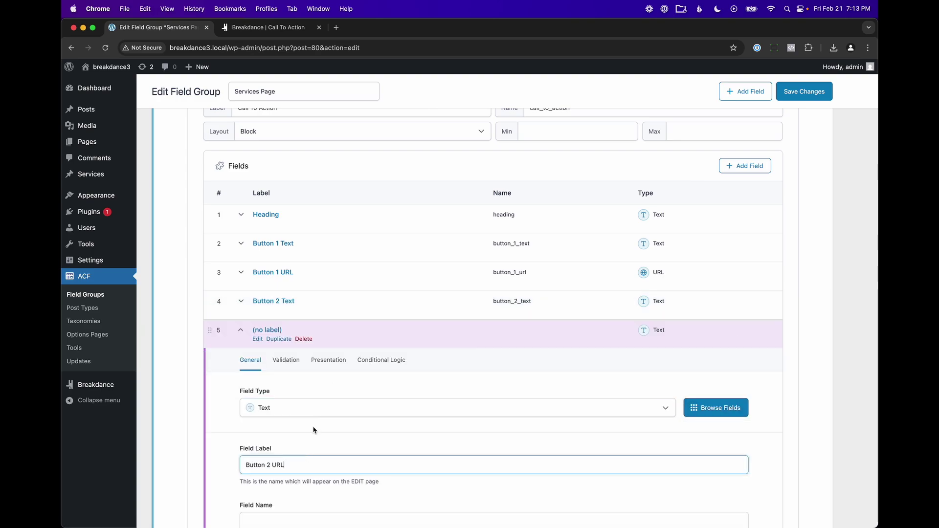
{"action": "type", "text": "utton 2 URL"}
{"action": "left_click", "coordinate": [312, 411]}
{"action": "left_click", "coordinate": [313, 271]}
{"action": "left_click", "coordinate": [378, 329]}
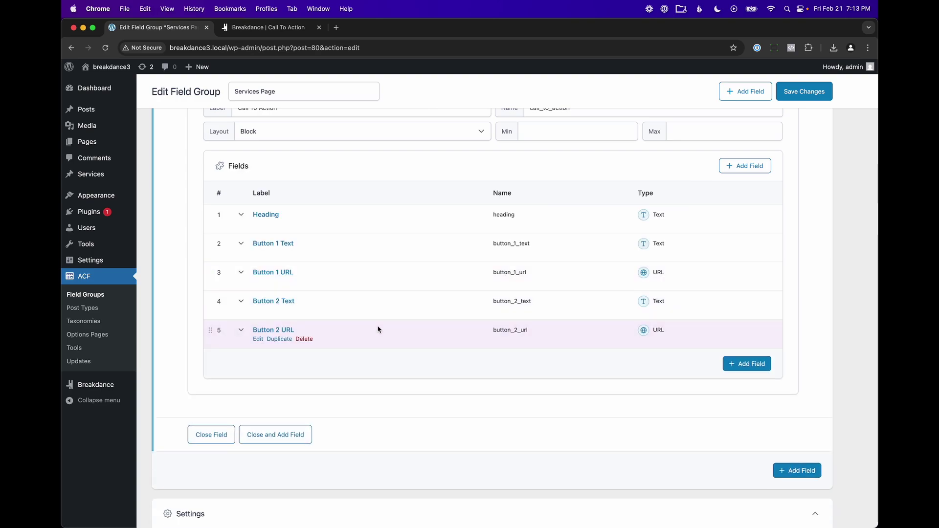
{"action": "left_click", "coordinate": [797, 91]}
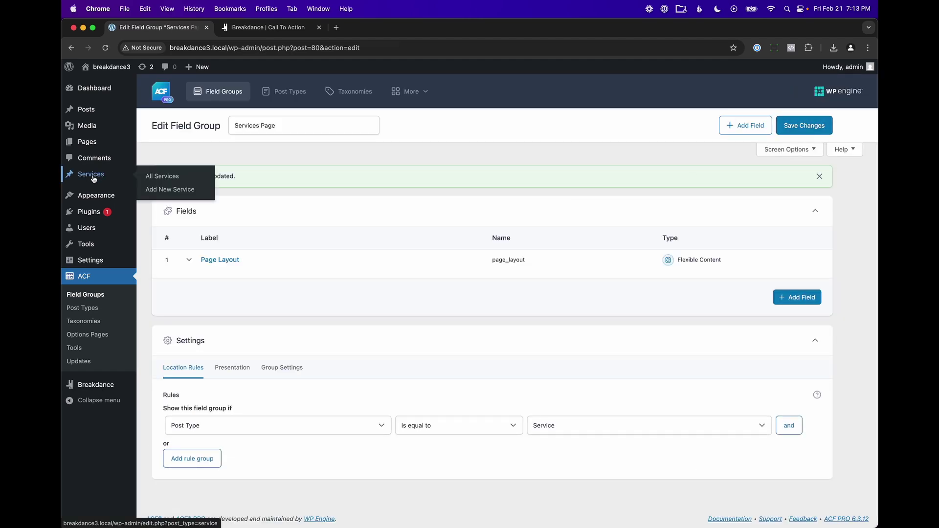
Open the My Services Page service for editing and add a Call To Action row to its Page Layout.
{"action": "left_click", "coordinate": [162, 175]}
{"action": "left_click", "coordinate": [174, 184]}
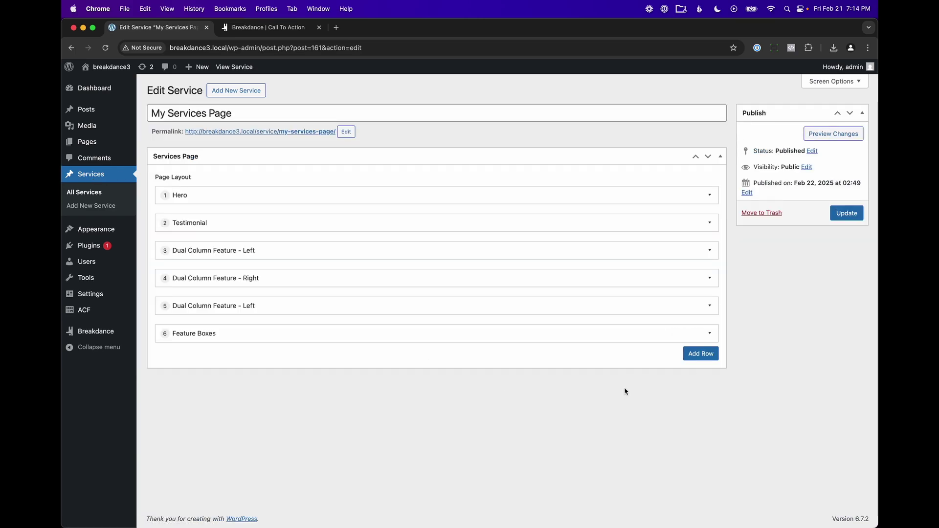
{"action": "left_click", "coordinate": [700, 354]}
{"action": "left_click", "coordinate": [687, 334]}
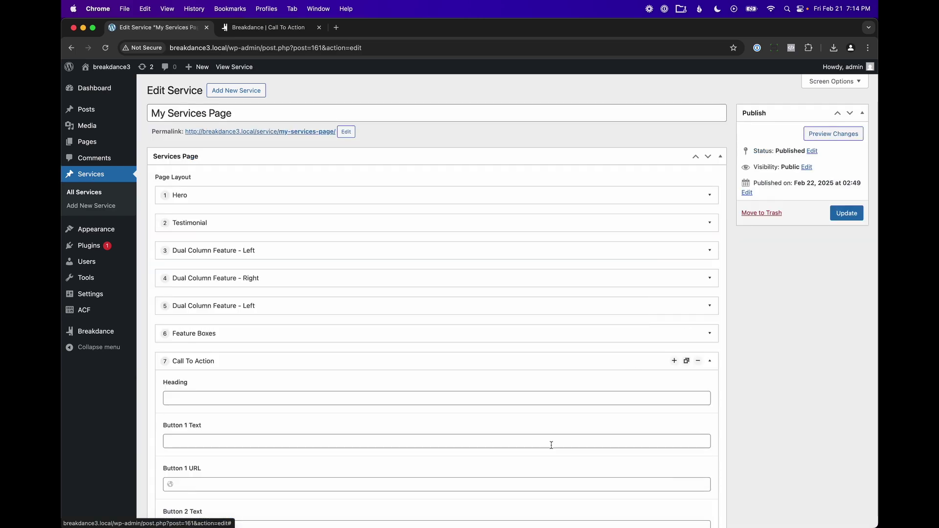
Fill in the Call To Action row with the heading "Let's get you started." and the Button 1 Text "Get It Now".
{"action": "scroll", "coordinate": [551, 445], "scroll_direction": "down", "scroll_amount": 5}
{"action": "left_click", "coordinate": [375, 273]}
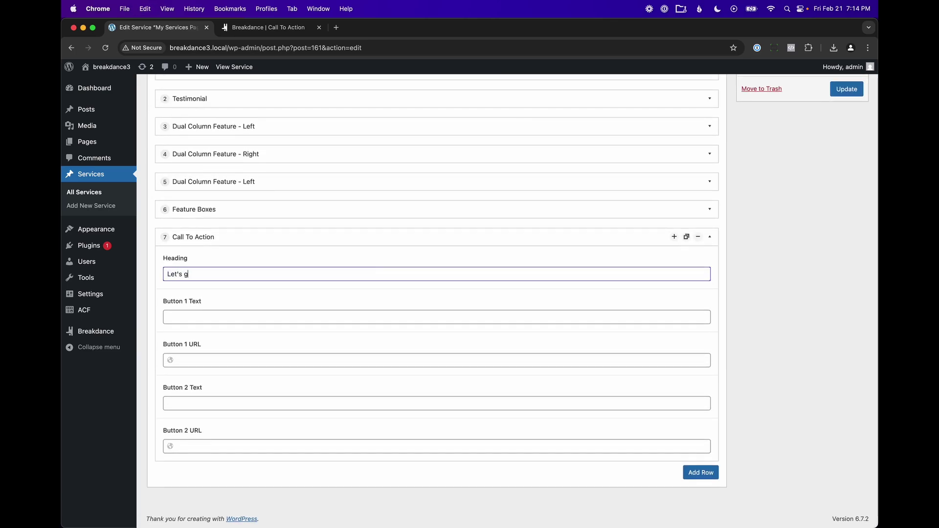
{"action": "type", "text": "Let's get you started."}
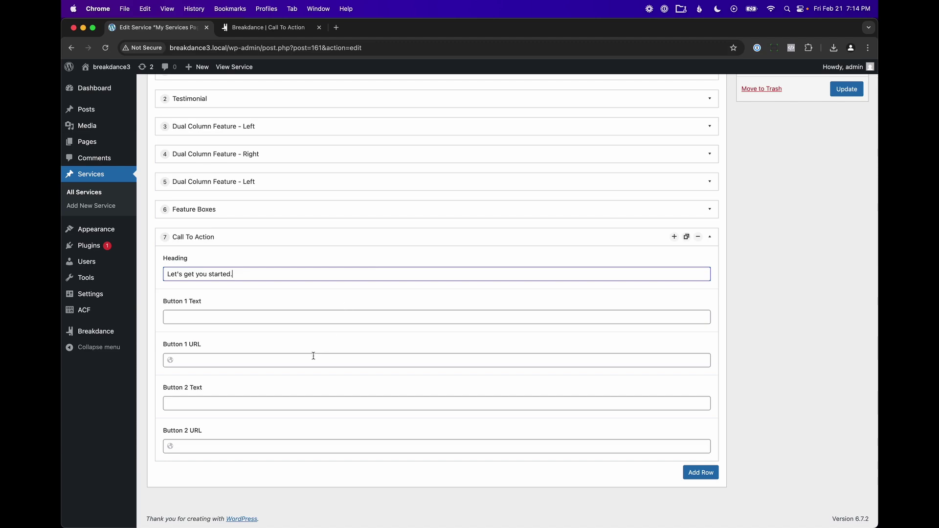
{"action": "left_click", "coordinate": [300, 316]}
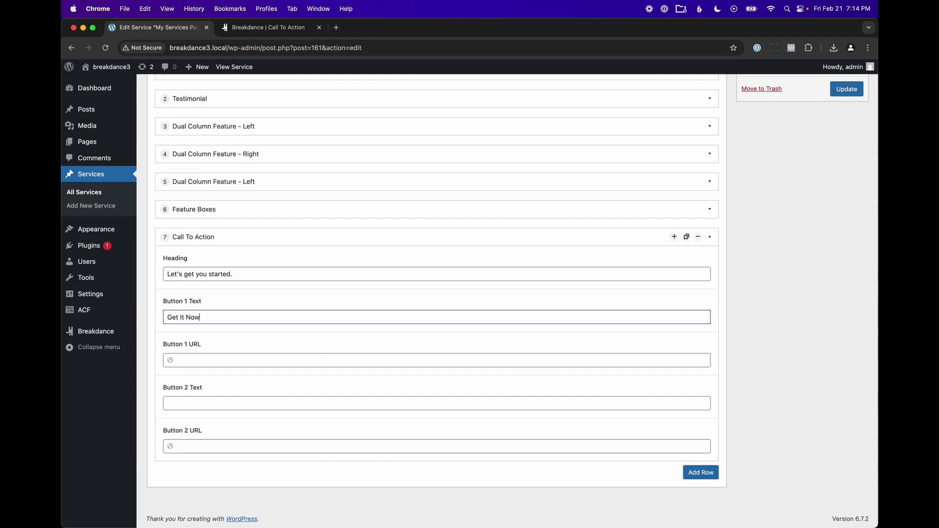
{"action": "key", "text": "Tab"}
{"action": "left_click_drag", "start_coordinate": [229, 48], "coordinate": [169, 48]}
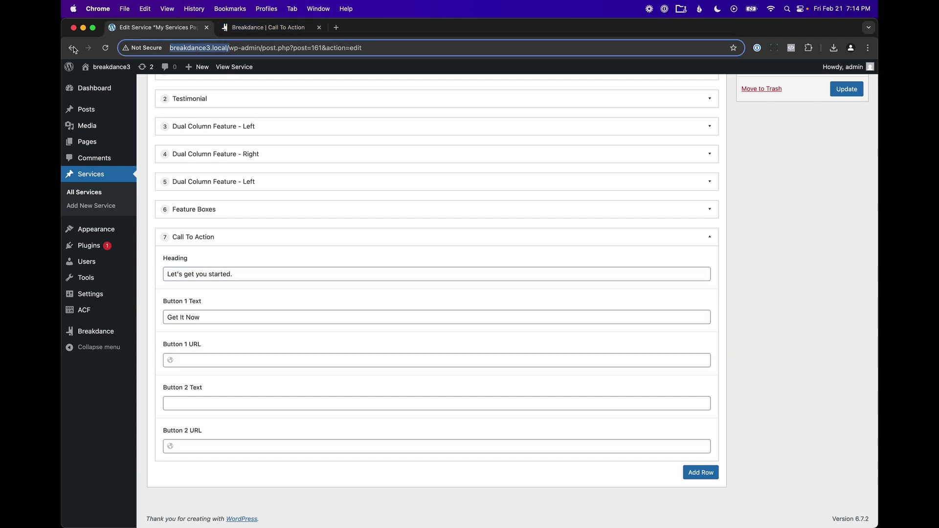
{"action": "key", "text": "super+c"}
{"action": "left_click", "coordinate": [189, 356]}
{"action": "key", "text": "super+v"}
{"action": "type", "text": "purchase"}
{"action": "key", "text": "super+a"}
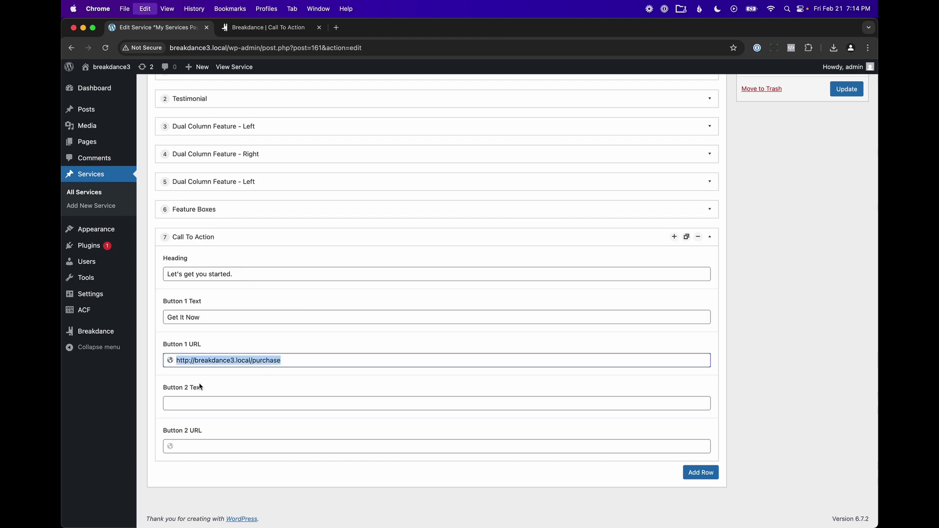
{"action": "left_click", "coordinate": [198, 403]}
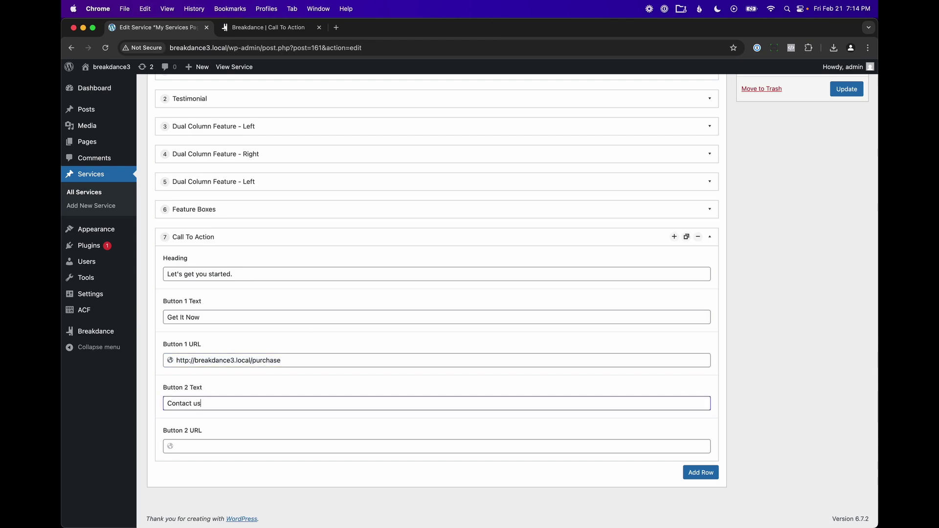
{"action": "left_click", "coordinate": [210, 446]}
{"action": "key", "text": "super+v"}
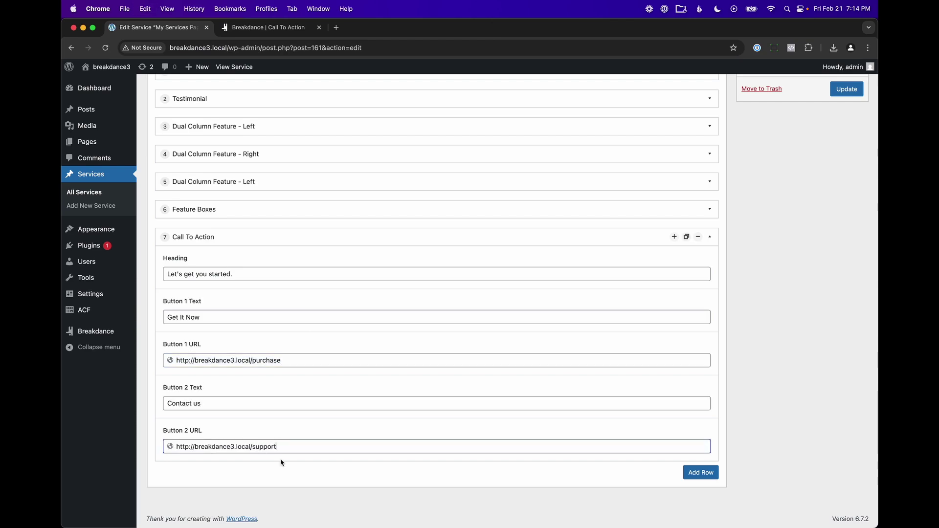
{"action": "left_click", "coordinate": [292, 473]}
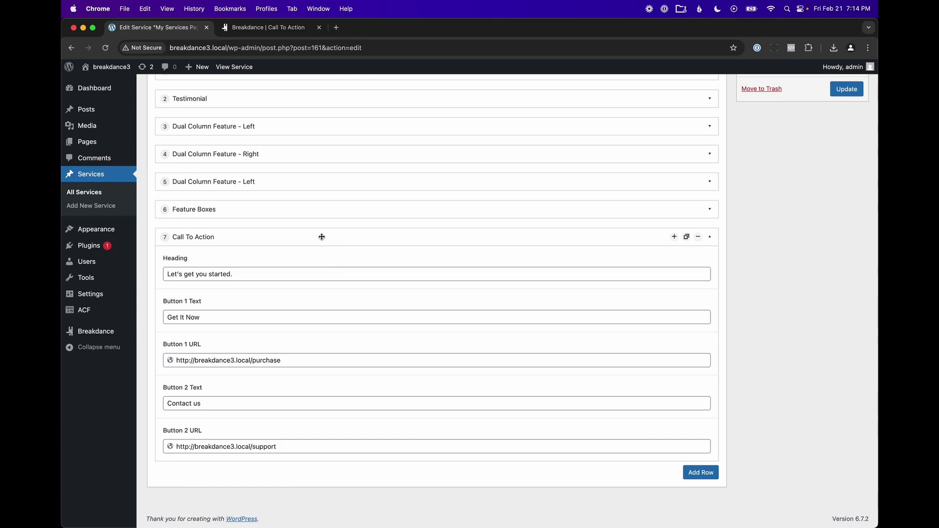
{"action": "left_click", "coordinate": [847, 90]}
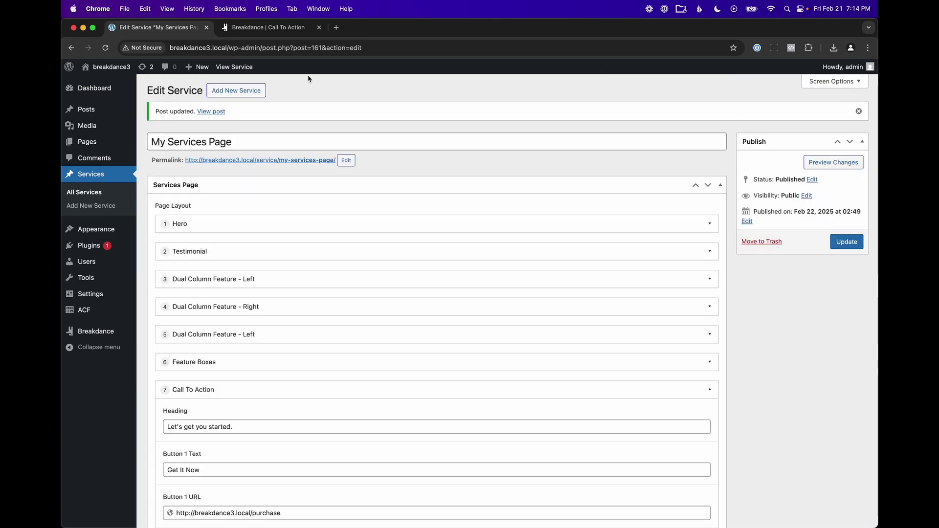
In the Breakdance Call To Action global block, bind the heading's text to the Call To Action layout's Heading field.
{"action": "left_click", "coordinate": [272, 29]}
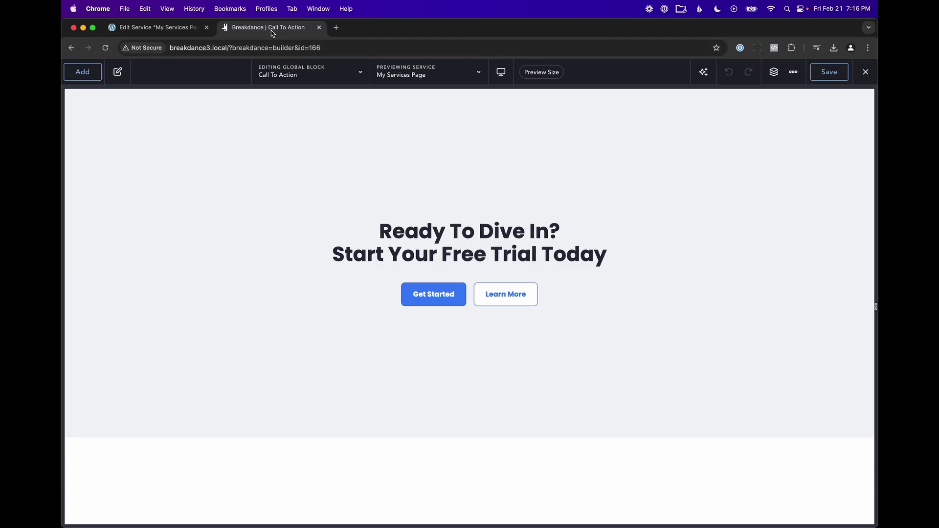
{"action": "left_click", "coordinate": [434, 233]}
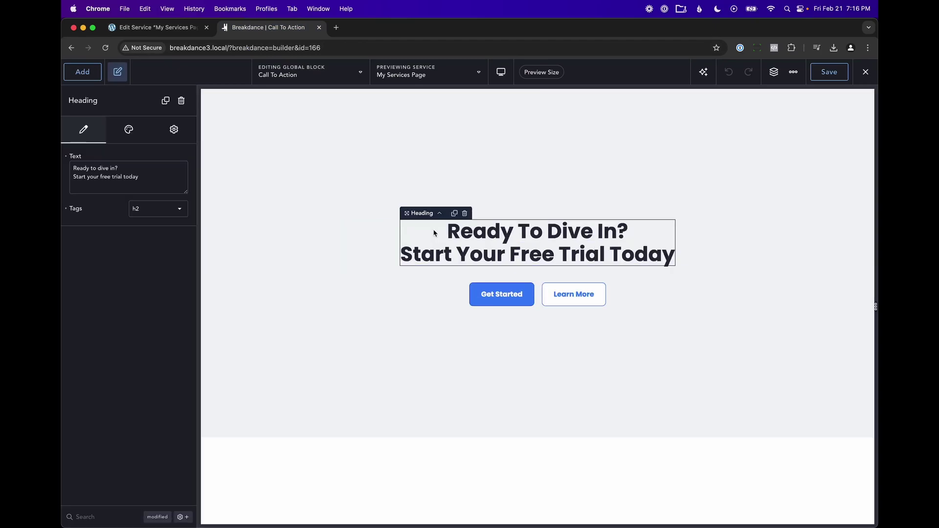
{"action": "left_click", "coordinate": [86, 156]}
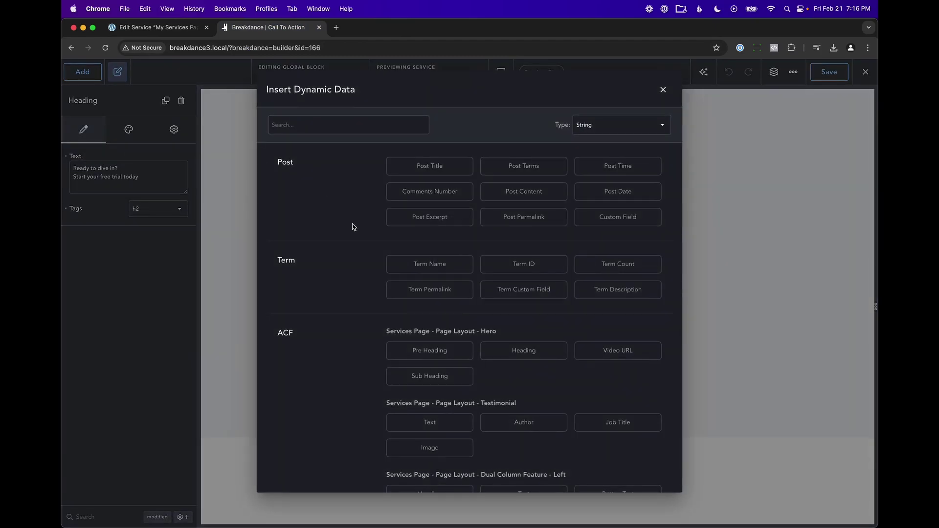
{"action": "scroll", "coordinate": [332, 283], "scroll_direction": "down", "scroll_amount": 5}
{"action": "scroll", "coordinate": [332, 283], "scroll_direction": "down", "scroll_amount": 5}
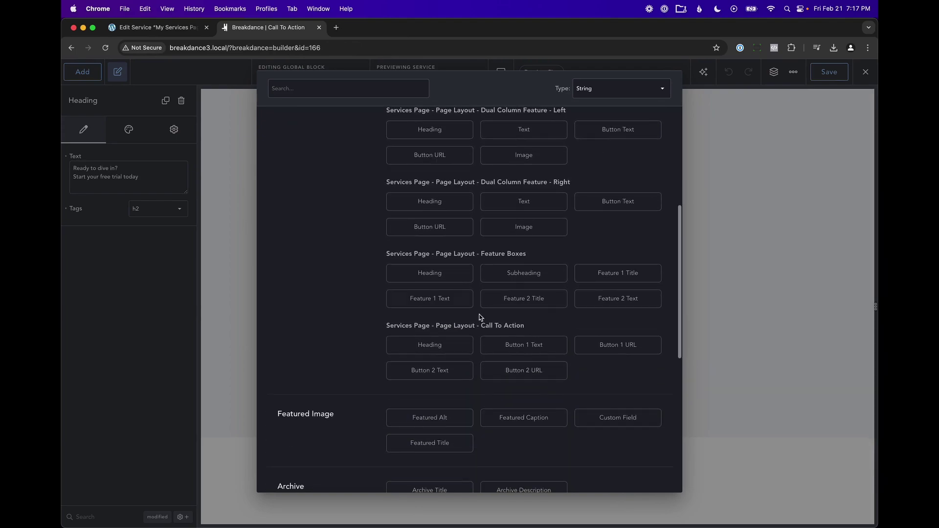
{"action": "left_click", "coordinate": [428, 344]}
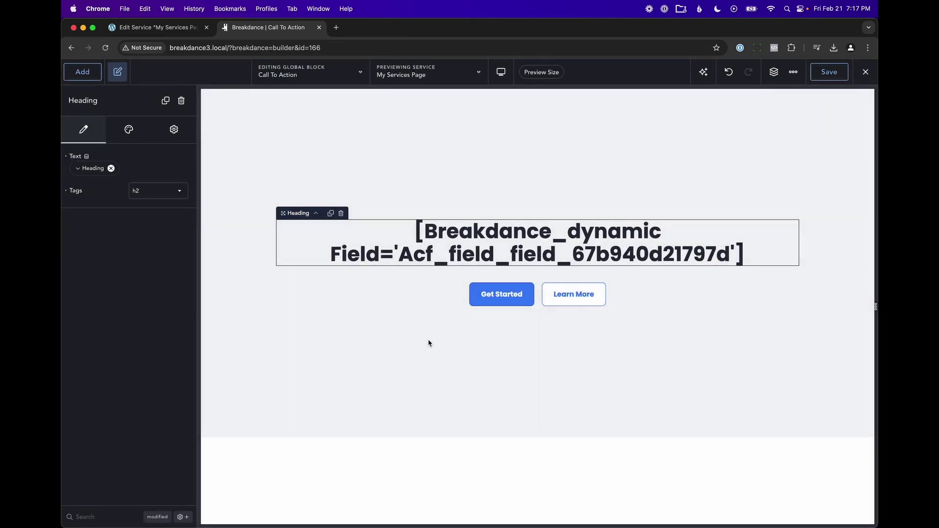
Bind the Get Started button's text to Button 1 Text and its link to Button 1 URL from the Call To Action layout.
{"action": "left_click", "coordinate": [502, 294]}
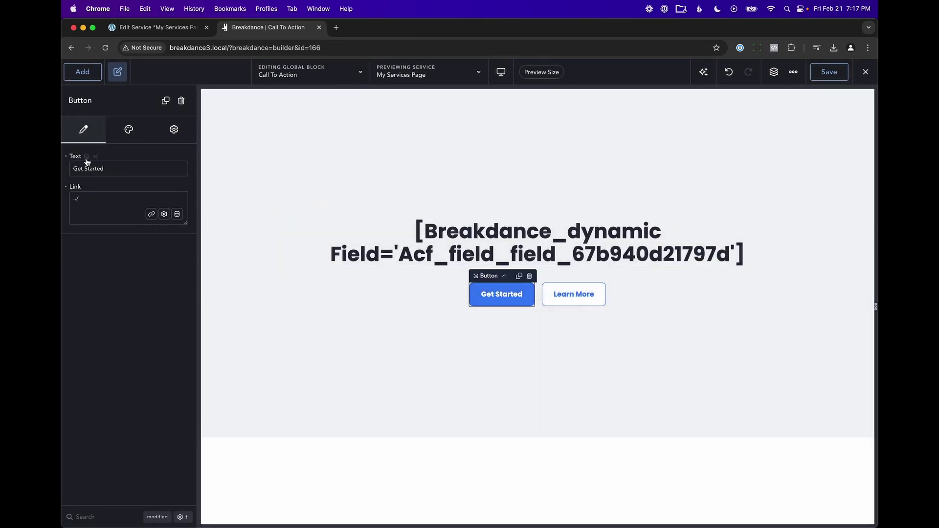
{"action": "left_click", "coordinate": [86, 157]}
{"action": "scroll", "coordinate": [328, 275], "scroll_direction": "down", "scroll_amount": 5}
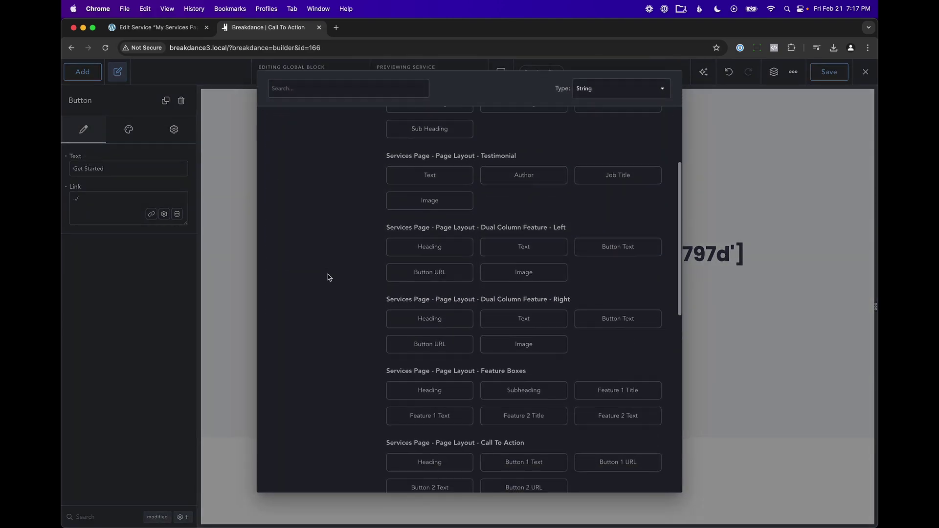
{"action": "scroll", "coordinate": [328, 278], "scroll_direction": "down", "scroll_amount": 4}
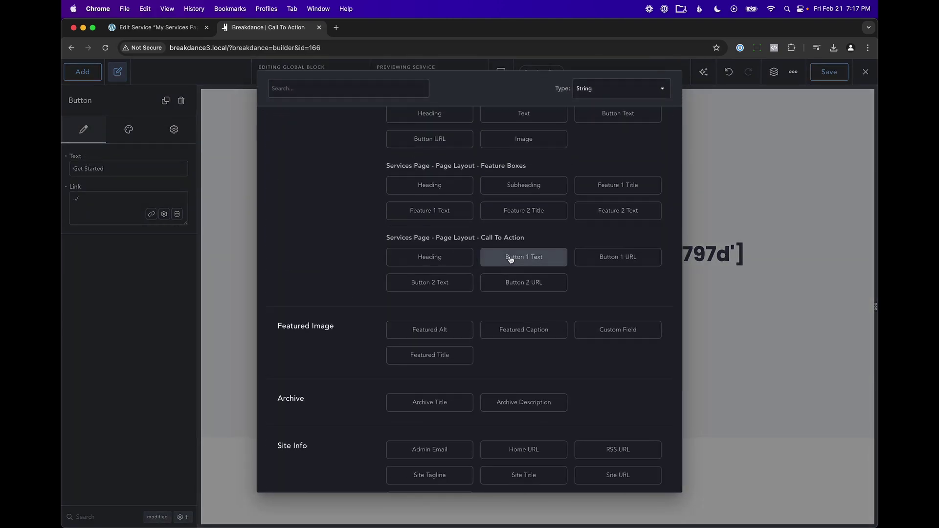
{"action": "left_click", "coordinate": [510, 259]}
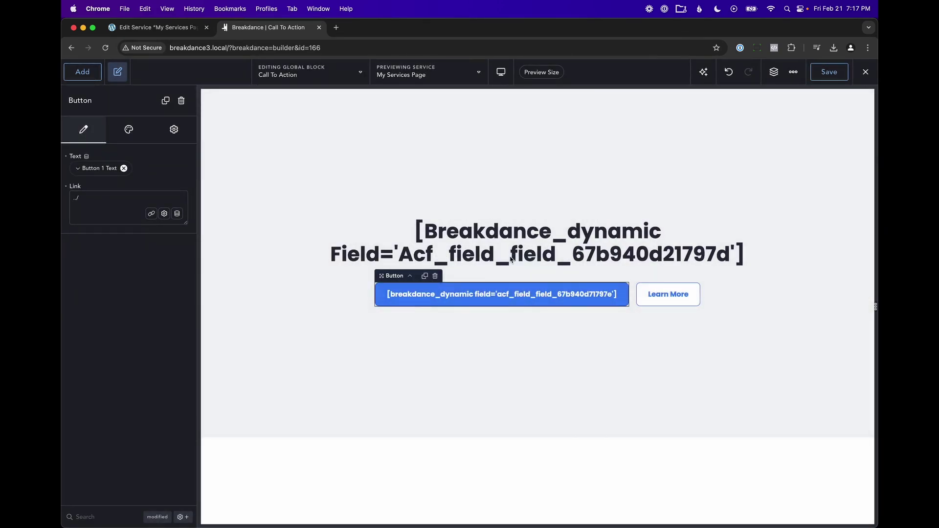
{"action": "left_click", "coordinate": [177, 214]}
{"action": "scroll", "coordinate": [342, 310], "scroll_direction": "down", "scroll_amount": 3}
{"action": "scroll", "coordinate": [420, 284], "scroll_direction": "up", "scroll_amount": 1}
{"action": "left_click", "coordinate": [426, 280]}
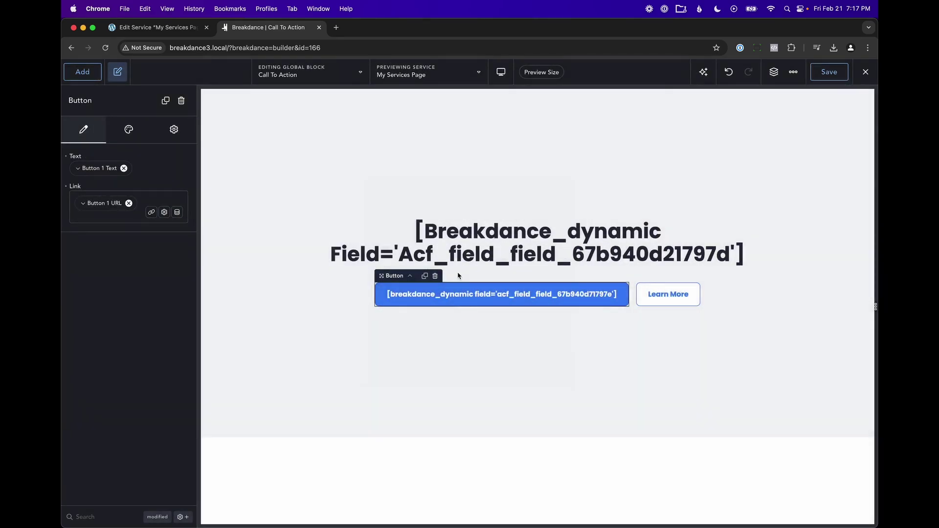
Bind the Learn More button's text to Button 2 Text and its link to Button 2 URL from the Call To Action layout.
{"action": "left_click", "coordinate": [663, 294]}
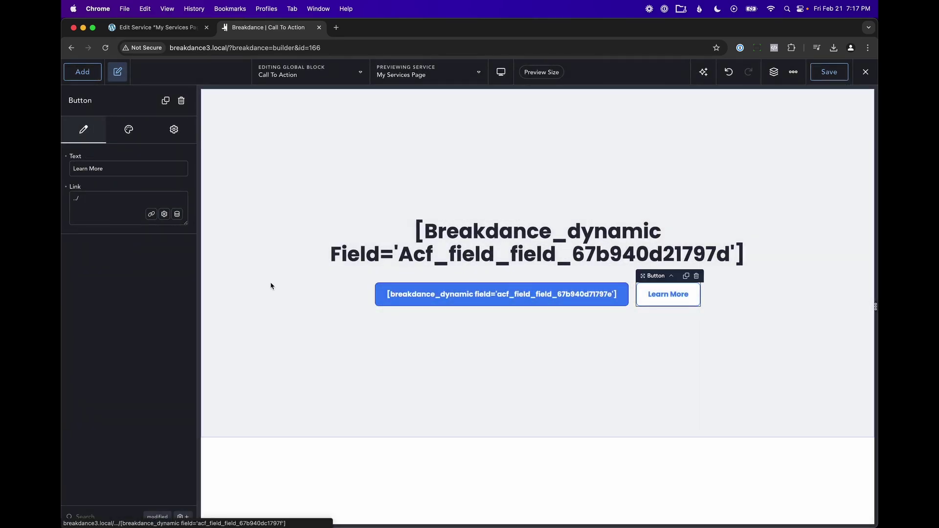
{"action": "left_click", "coordinate": [86, 157]}
{"action": "scroll", "coordinate": [352, 339], "scroll_direction": "down", "scroll_amount": 10}
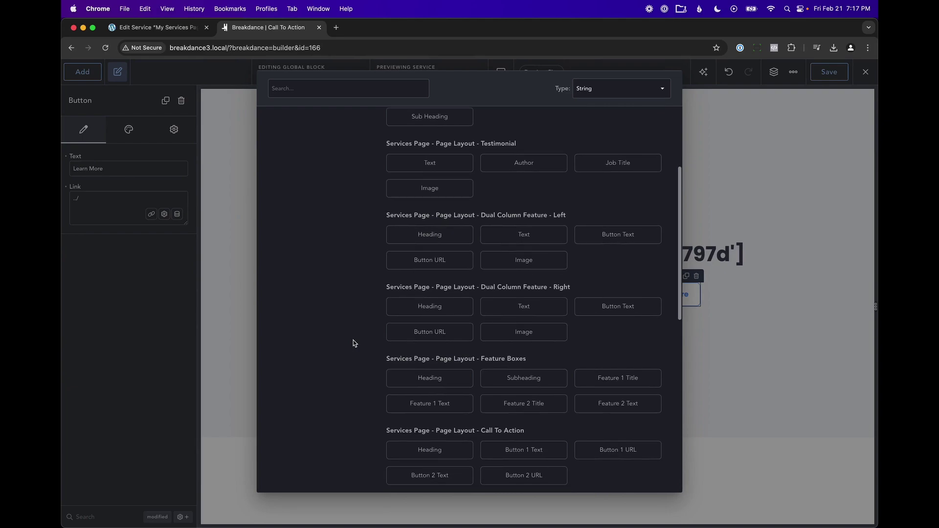
{"action": "left_click", "coordinate": [430, 383]}
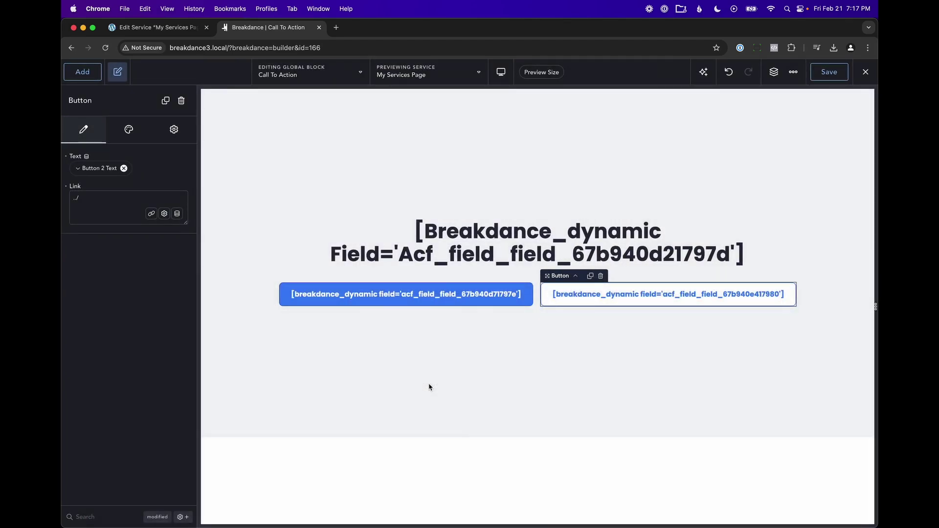
{"action": "left_click", "coordinate": [177, 214]}
{"action": "scroll", "coordinate": [373, 350], "scroll_direction": "down", "scroll_amount": 2}
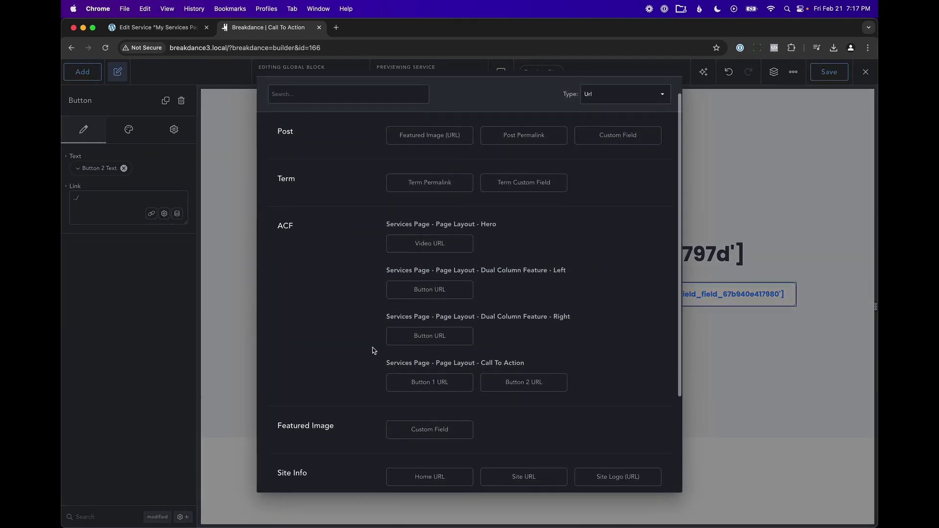
{"action": "left_click", "coordinate": [507, 354]}
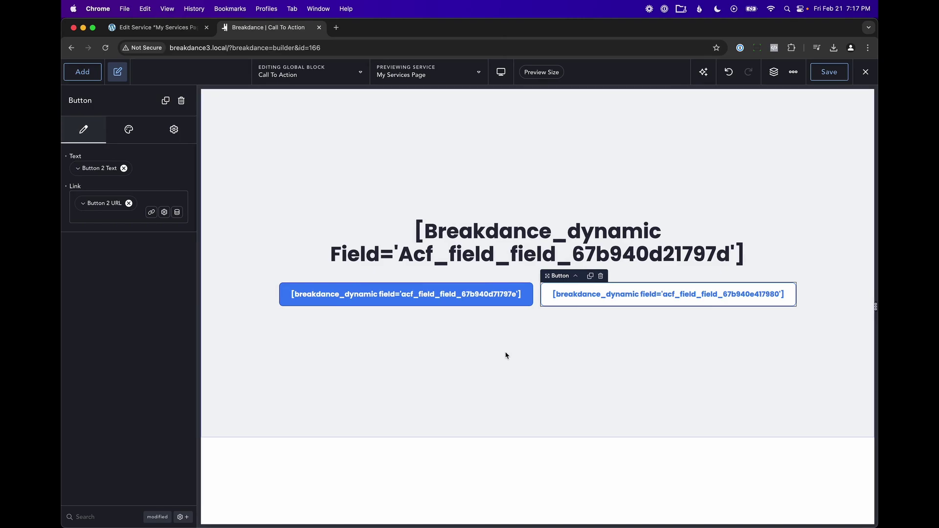
Configure the block preview to use the Page Layout (Services Page) flexible content field with row index 6.
{"action": "left_click", "coordinate": [455, 74]}
{"action": "left_click", "coordinate": [572, 97]}
{"action": "left_click", "coordinate": [454, 142]}
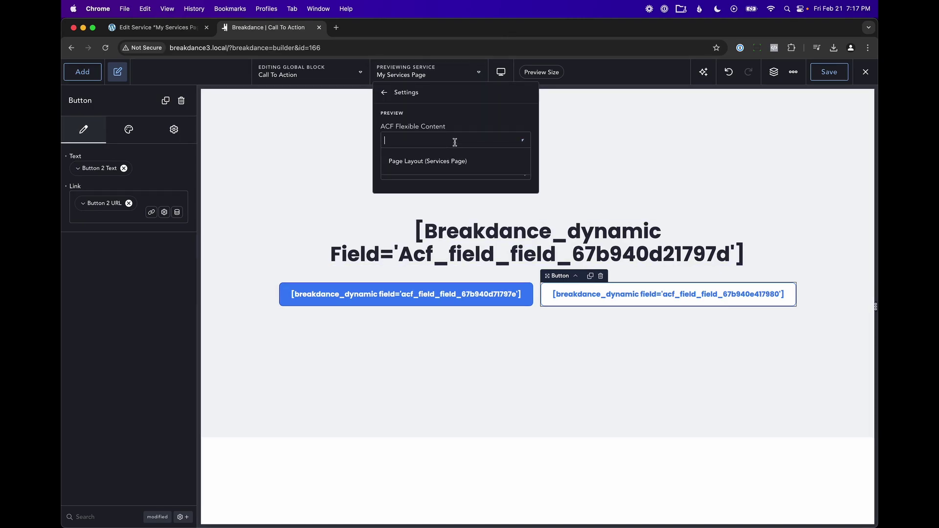
{"action": "left_click", "coordinate": [446, 165]}
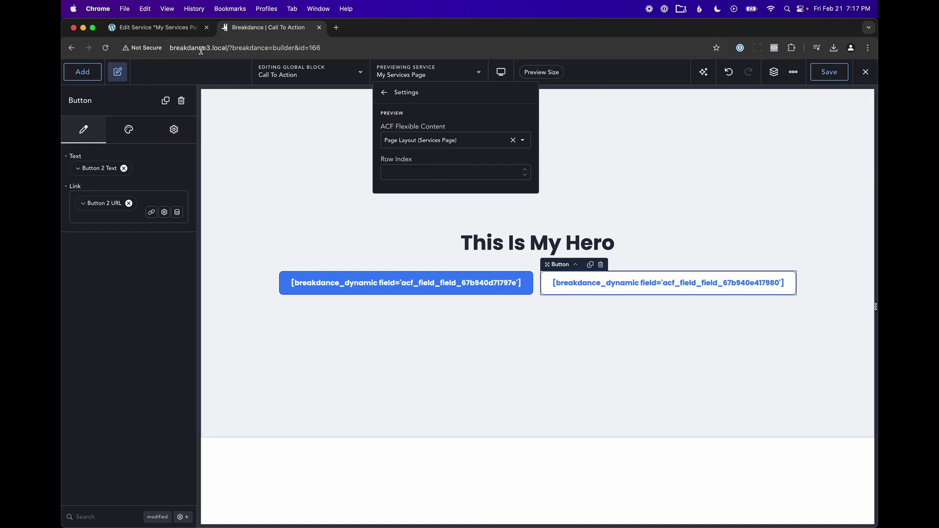
{"action": "left_click", "coordinate": [156, 27]}
{"action": "left_click", "coordinate": [268, 27]}
{"action": "left_click", "coordinate": [393, 174]}
{"action": "type", "text": "6"}
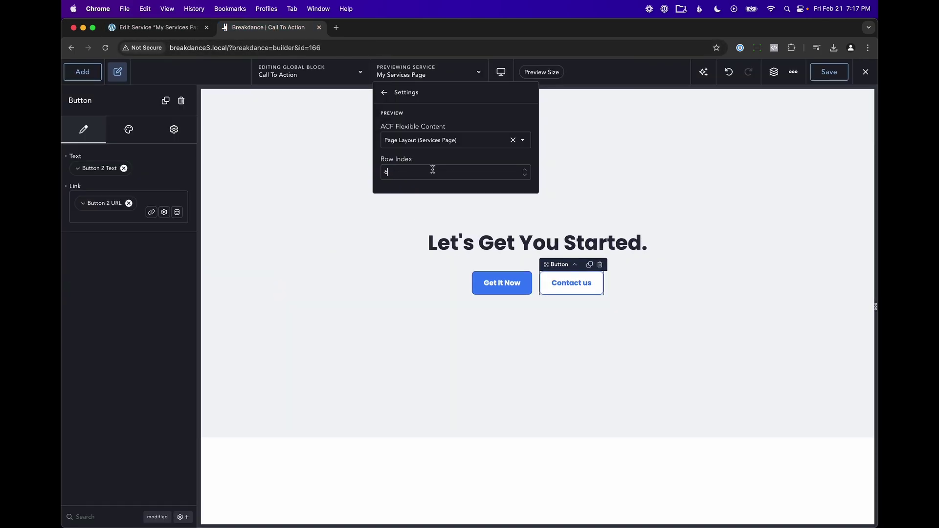
{"action": "left_click", "coordinate": [368, 245]}
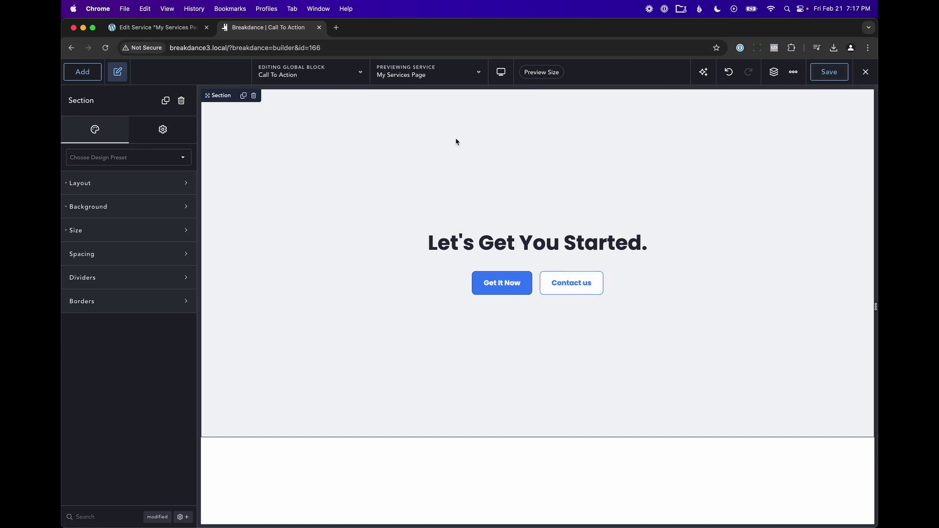
View the published My Services Page and check how the Call To Action layout renders at its end.
{"action": "left_click", "coordinate": [167, 28]}
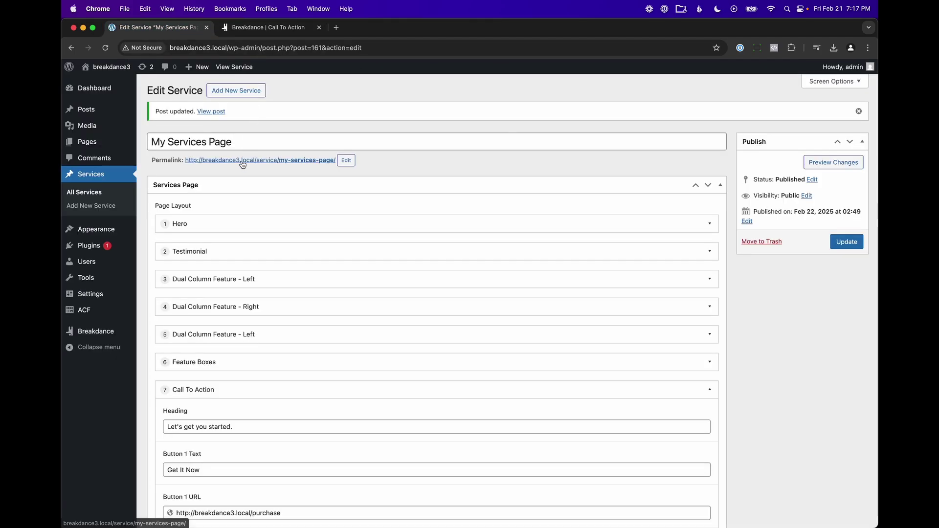
{"action": "scroll", "coordinate": [253, 179], "scroll_direction": "down", "scroll_amount": 15}
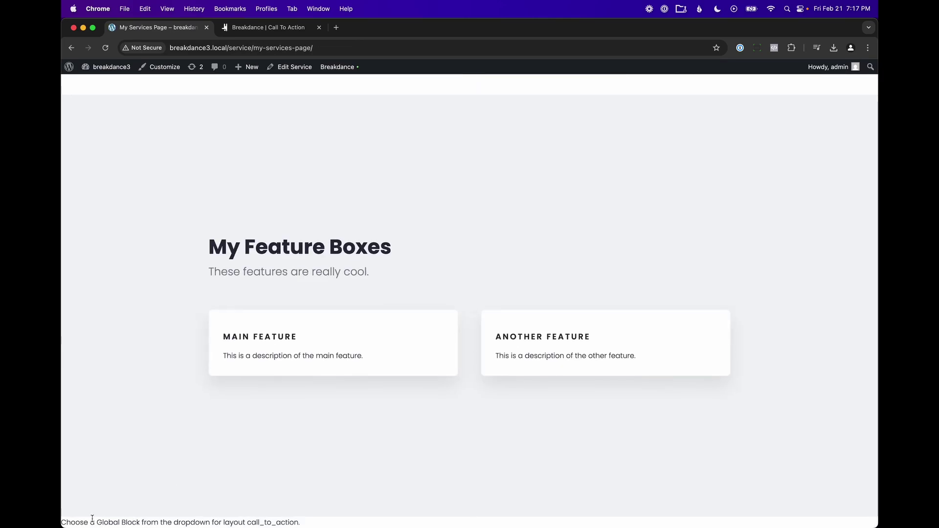
{"action": "triple_click", "coordinate": [191, 524]}
{"action": "left_click", "coordinate": [223, 523]}
{"action": "scroll", "coordinate": [276, 508], "scroll_direction": "up", "scroll_amount": 15}
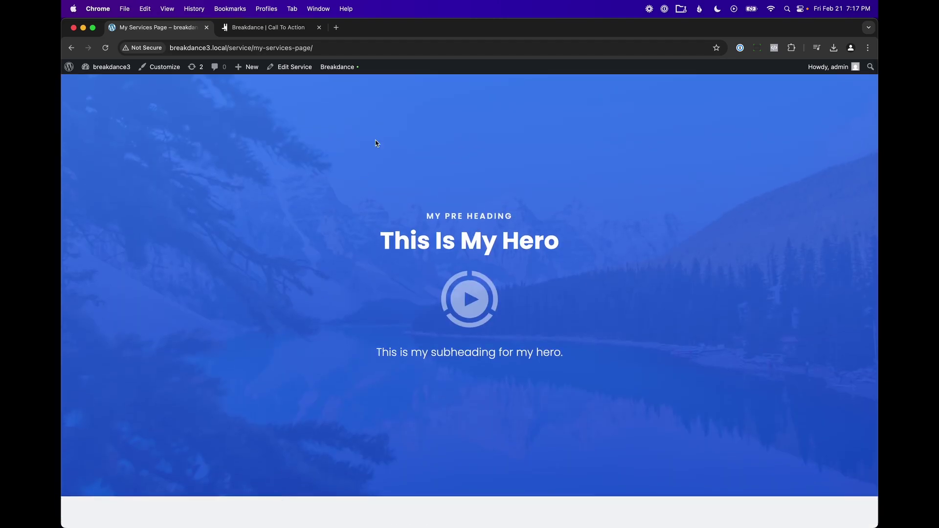
Open the Services Page template in the Breakdance builder and select its Flexible Content element.
{"action": "mouse_move", "coordinate": [346, 67]}
{"action": "left_click", "coordinate": [348, 85]}
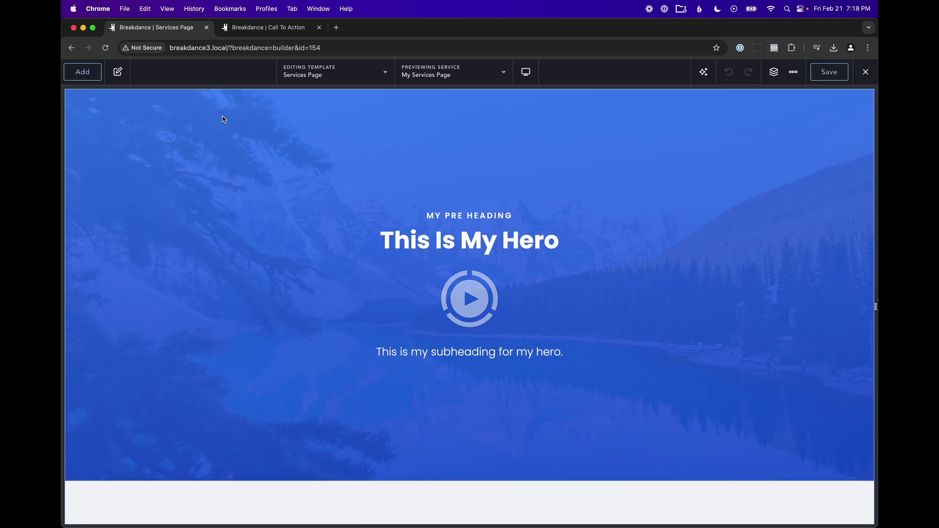
{"action": "left_click", "coordinate": [225, 116]}
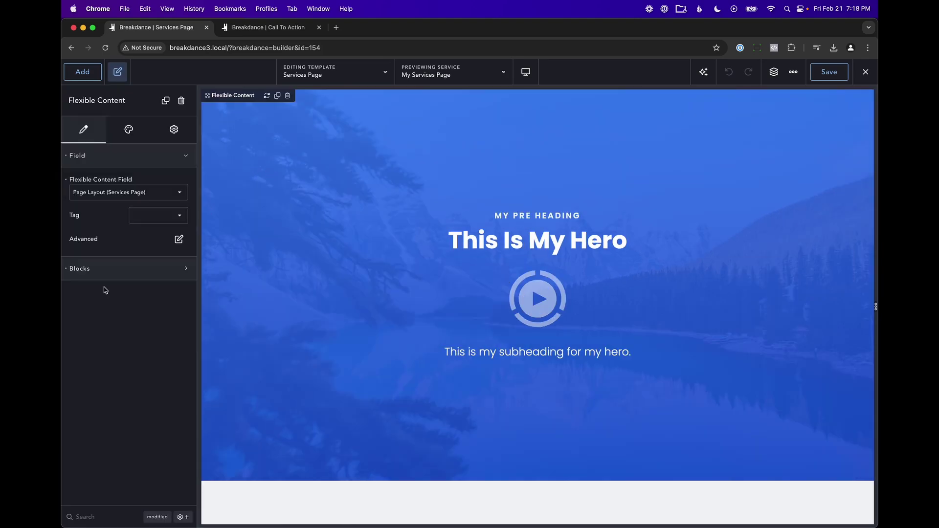
Add a block to the Flexible Content element that maps the Call To Action layout to the Call To Action global block.
{"action": "left_click", "coordinate": [116, 273]}
{"action": "scroll", "coordinate": [262, 268], "scroll_direction": "down", "scroll_amount": 15}
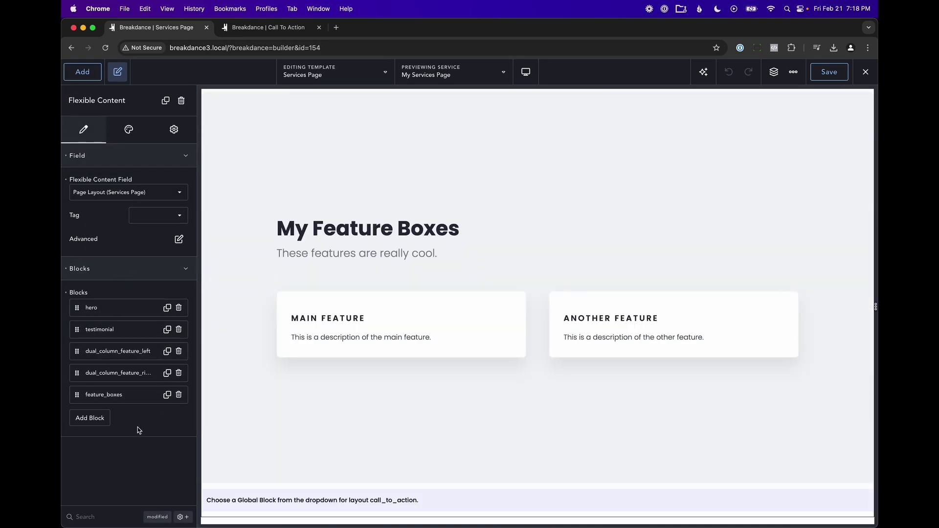
{"action": "left_click", "coordinate": [107, 419]}
{"action": "left_click", "coordinate": [117, 450]}
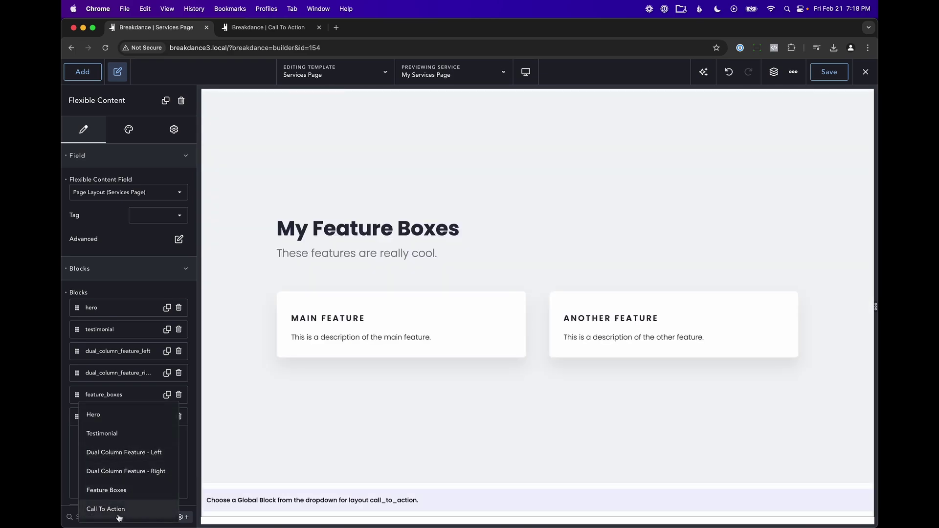
{"action": "left_click", "coordinate": [117, 510]}
{"action": "left_click", "coordinate": [144, 458]}
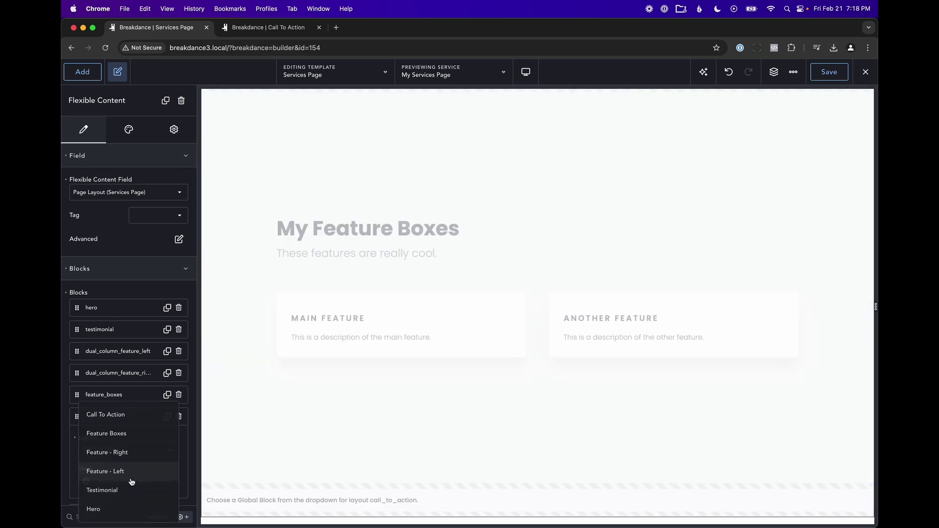
{"action": "left_click", "coordinate": [120, 415]}
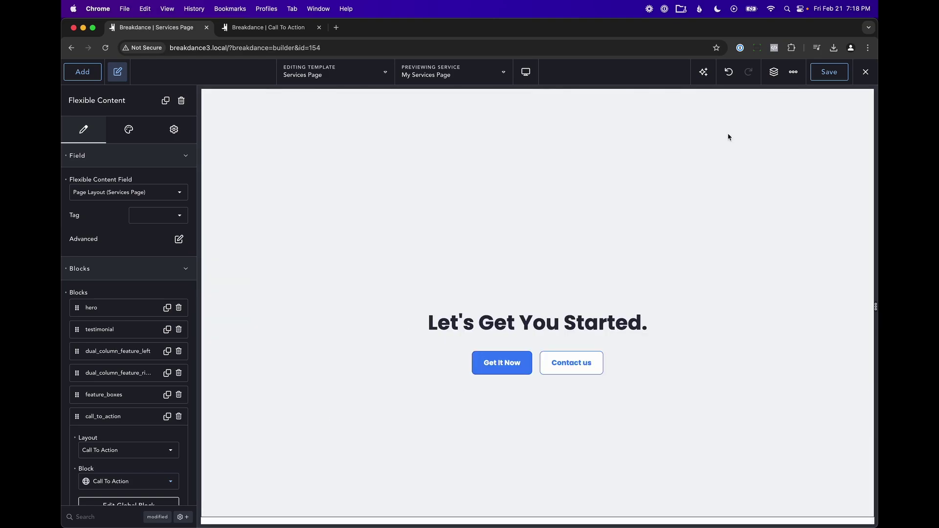
Save the Services Page template and check the Call To Action section on the published My Services Page.
{"action": "left_click", "coordinate": [814, 78]}
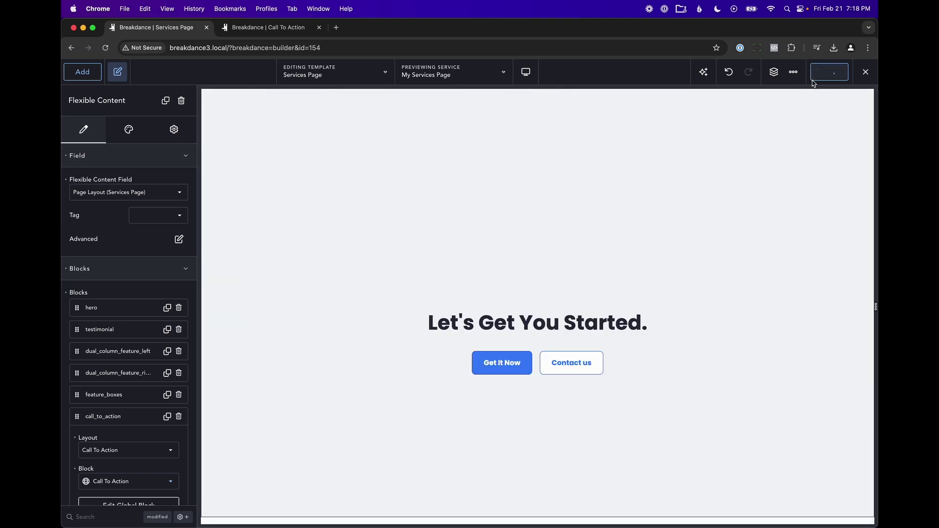
{"action": "left_click", "coordinate": [865, 72]}
{"action": "left_click", "coordinate": [822, 92]}
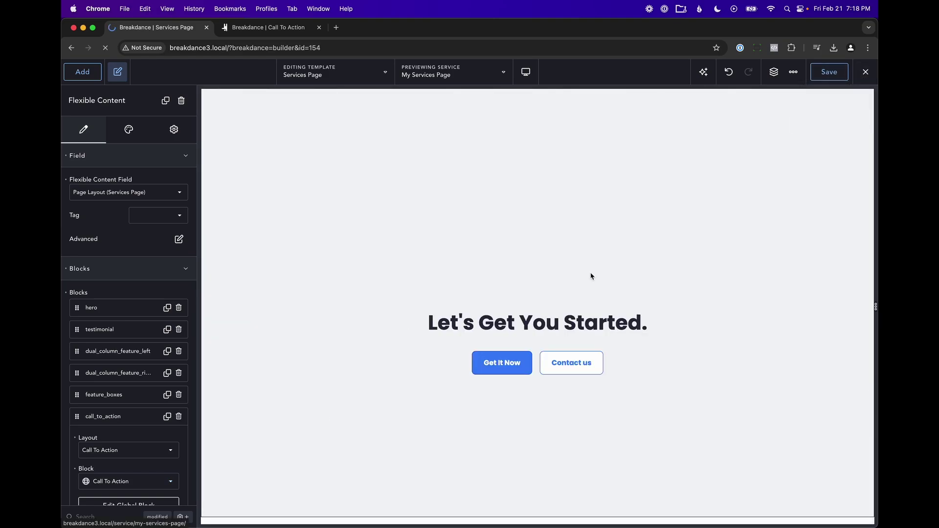
{"action": "scroll", "coordinate": [591, 276], "scroll_direction": "down", "scroll_amount": 20}
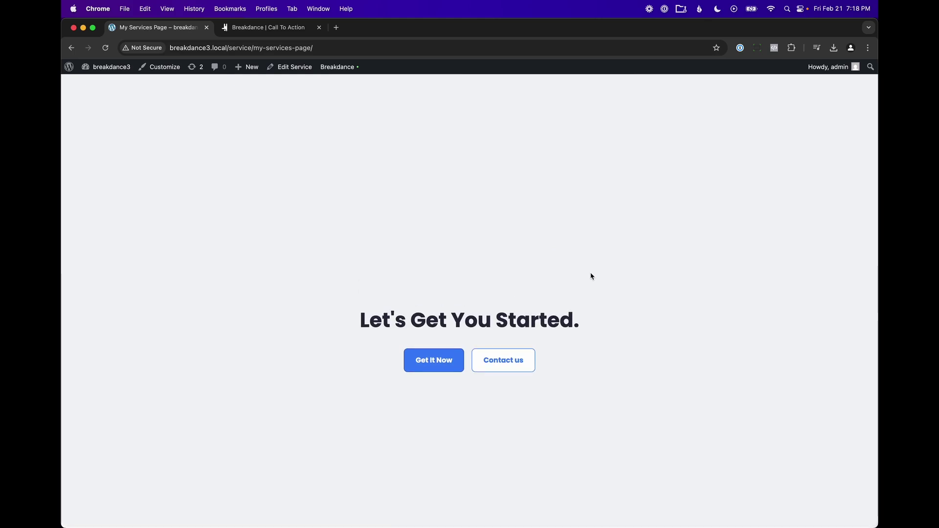
{"action": "scroll", "coordinate": [591, 277], "scroll_direction": "up", "scroll_amount": 20}
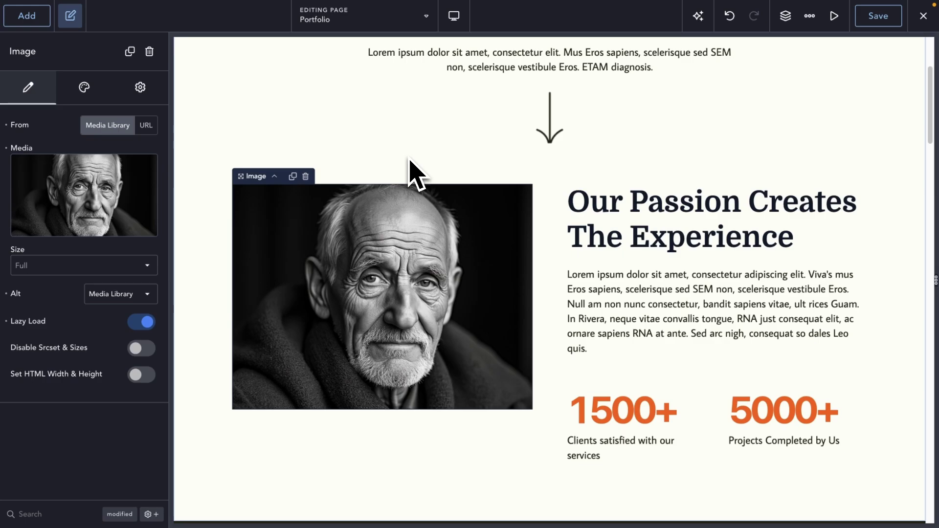
Choose potrait-old-man.jpg from the media library for the image beside the Our Passion Creates The Experience heading.
{"action": "double_click", "coordinate": [407, 237]}
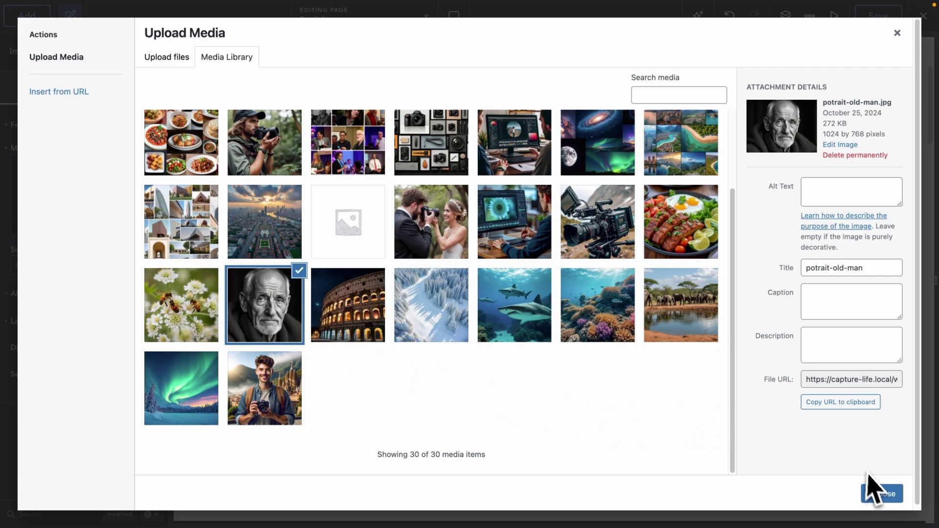
{"action": "left_click", "coordinate": [873, 492]}
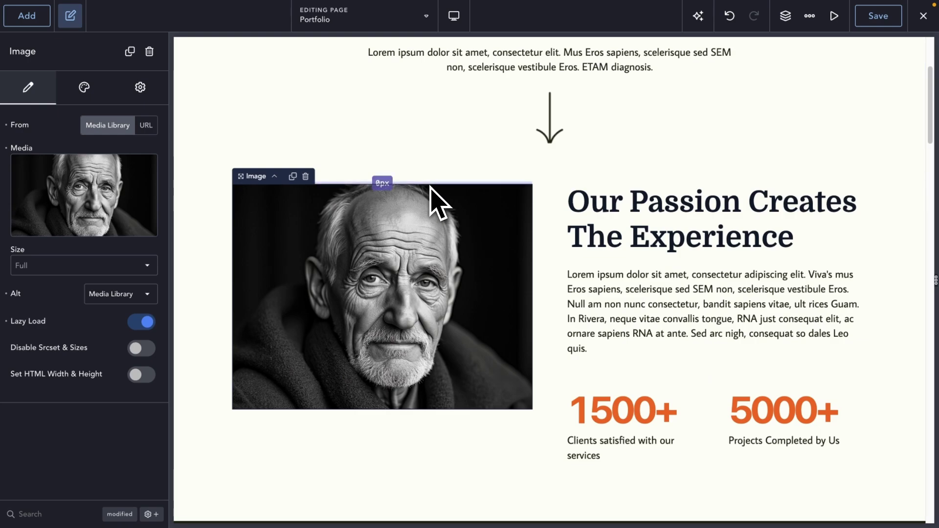
Inspect the edit settings of the Event Archive template and the Event Repeater global block without changing them.
{"action": "left_click", "coordinate": [384, 24]}
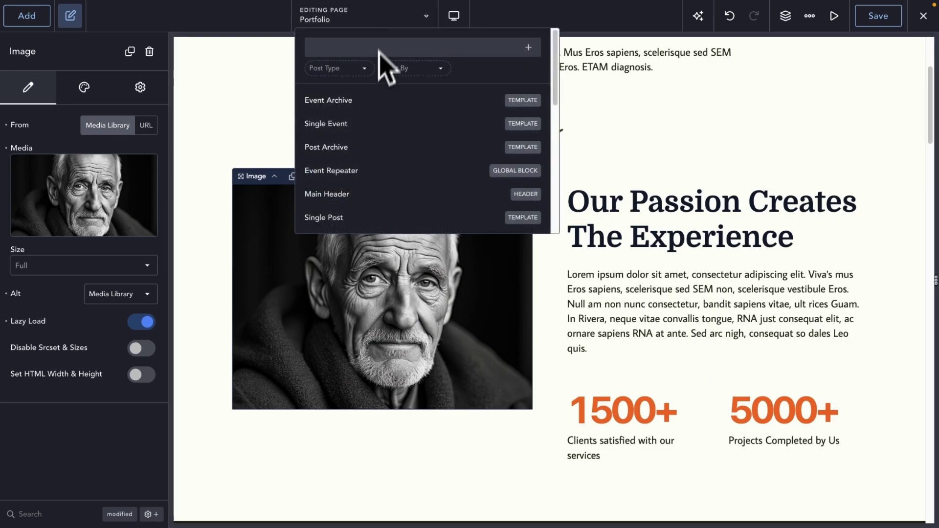
{"action": "left_click", "coordinate": [454, 102]}
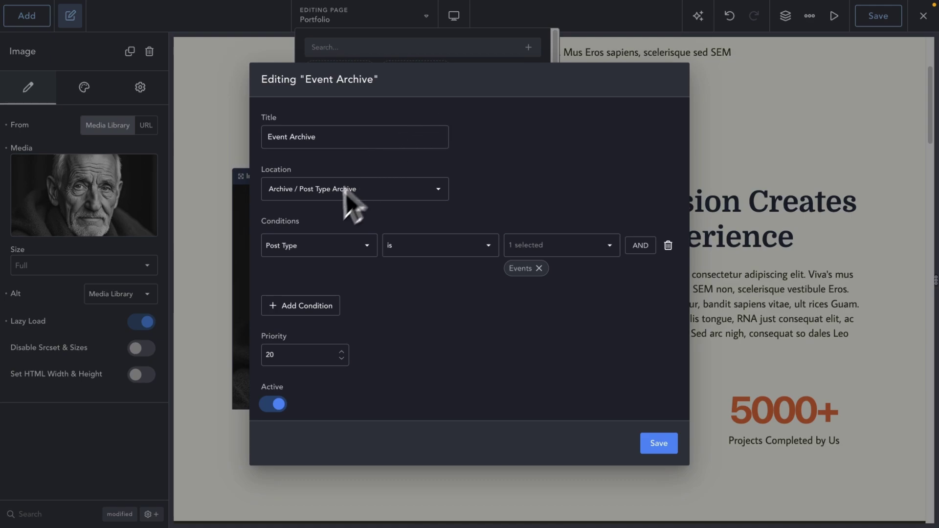
{"action": "left_click_drag", "start_coordinate": [277, 137], "coordinate": [346, 137]}
{"action": "left_click", "coordinate": [748, 247]}
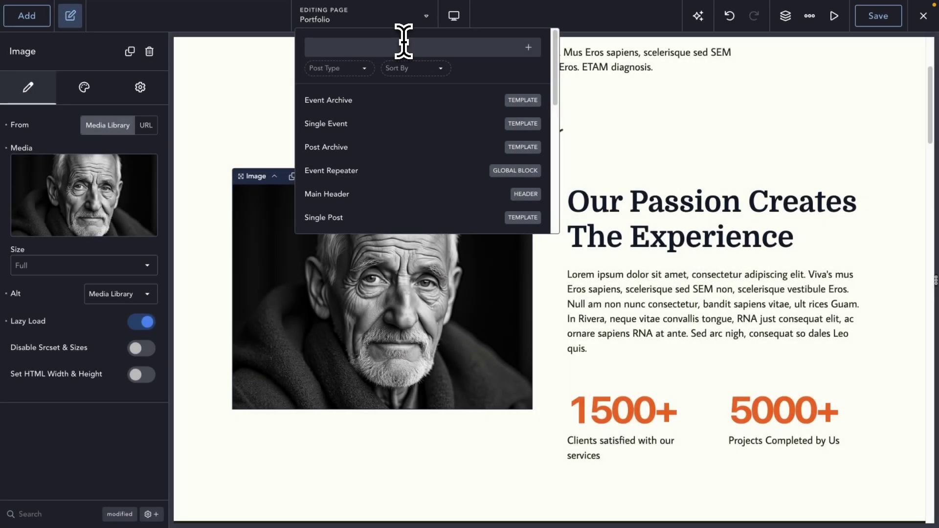
{"action": "left_click", "coordinate": [447, 170]}
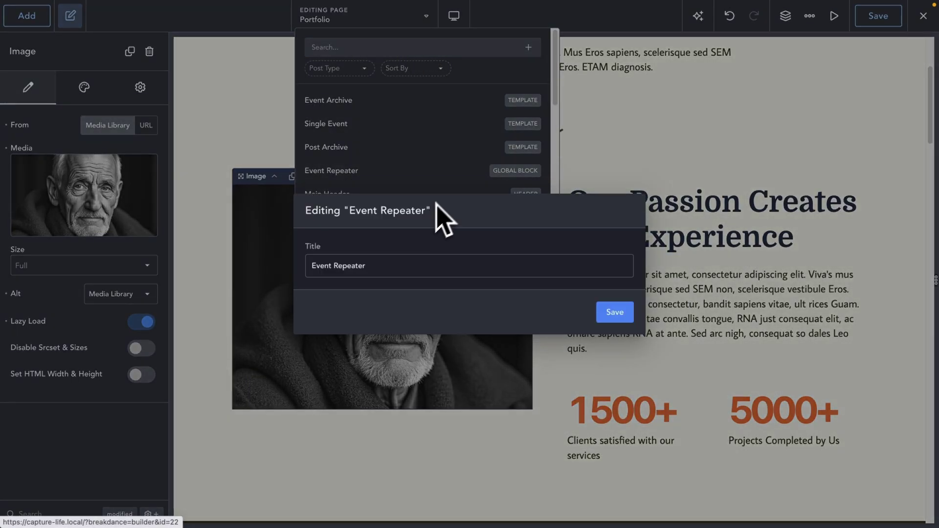
{"action": "left_click", "coordinate": [697, 189]}
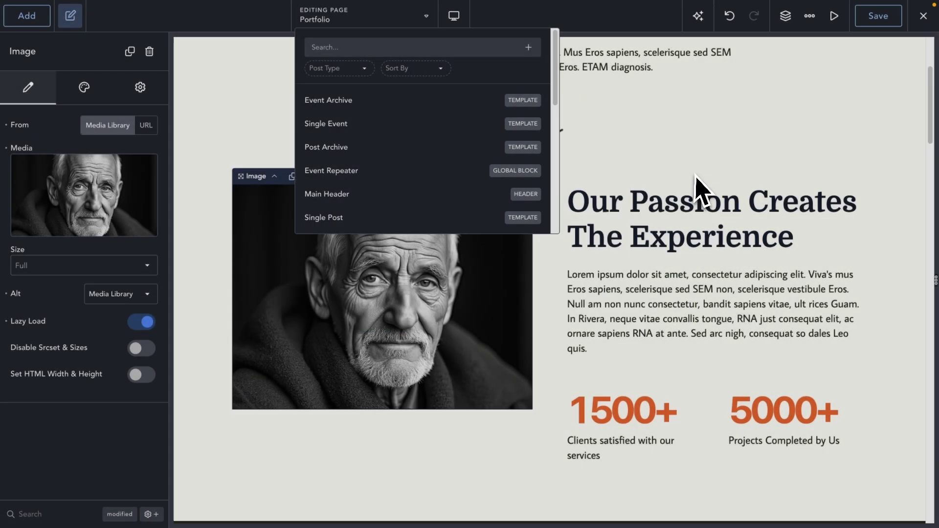
{"action": "left_click", "coordinate": [697, 186]}
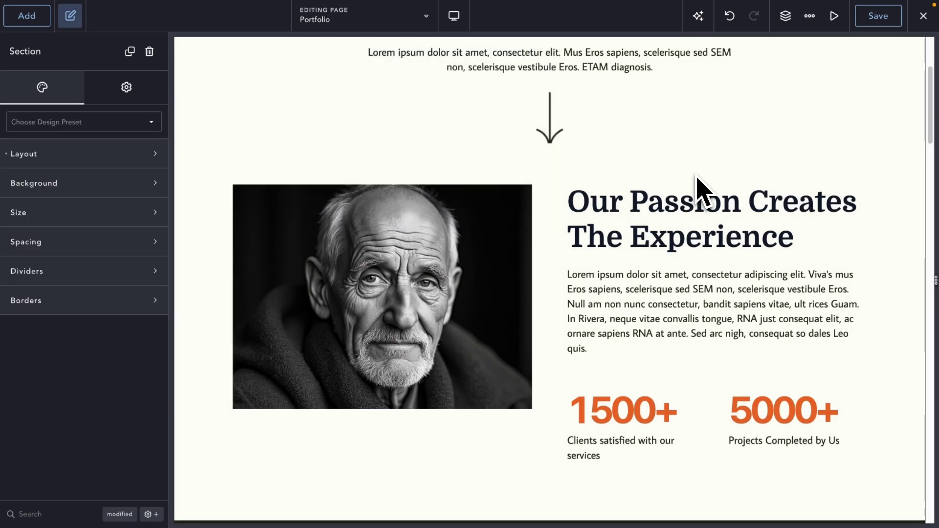
Preview the Portfolio page without the editing interface, look through its upper part and return to editing.
{"action": "left_click", "coordinate": [834, 20]}
{"action": "scroll", "coordinate": [814, 176], "scroll_direction": "up", "scroll_amount": 3}
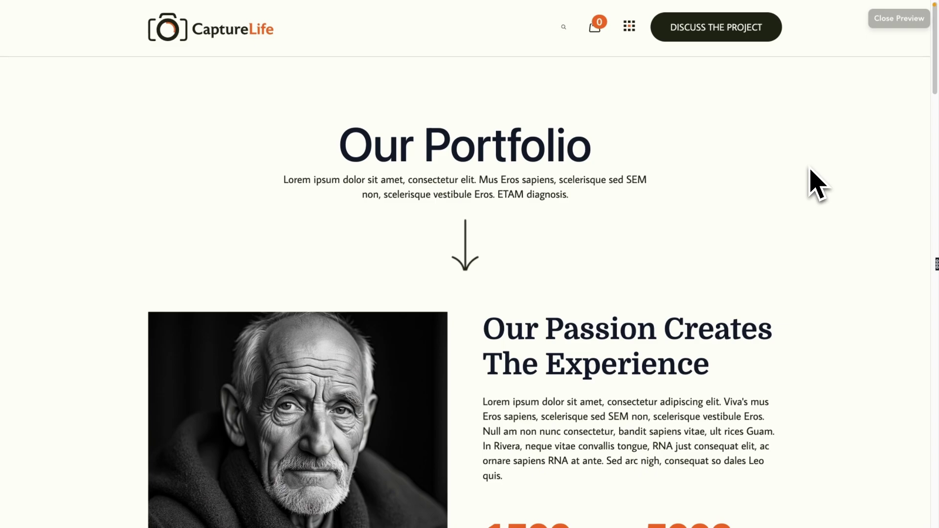
{"action": "scroll", "coordinate": [811, 173], "scroll_direction": "down", "scroll_amount": 2}
{"action": "left_click", "coordinate": [899, 18]}
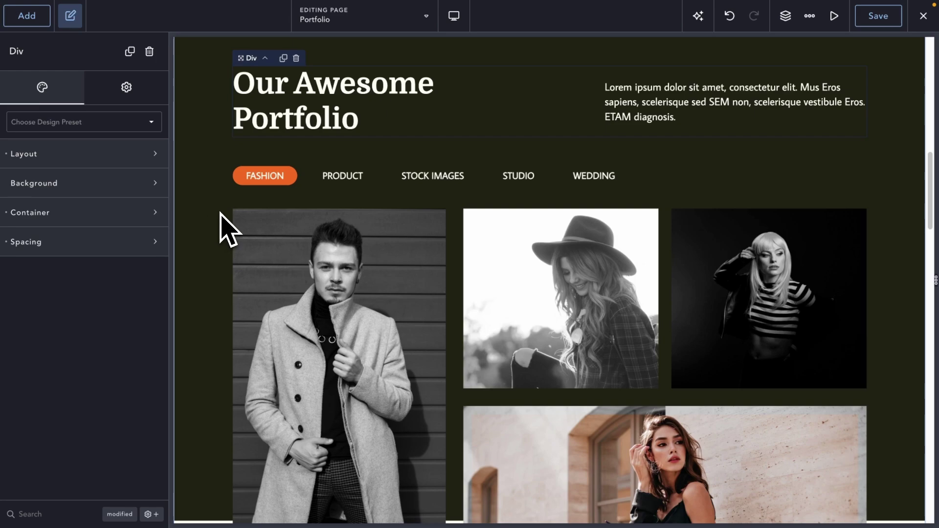
Delete the Advanced Tabs gallery from the Our Awesome Portfolio section.
{"action": "scroll", "coordinate": [283, 231], "scroll_direction": "down", "scroll_amount": 1}
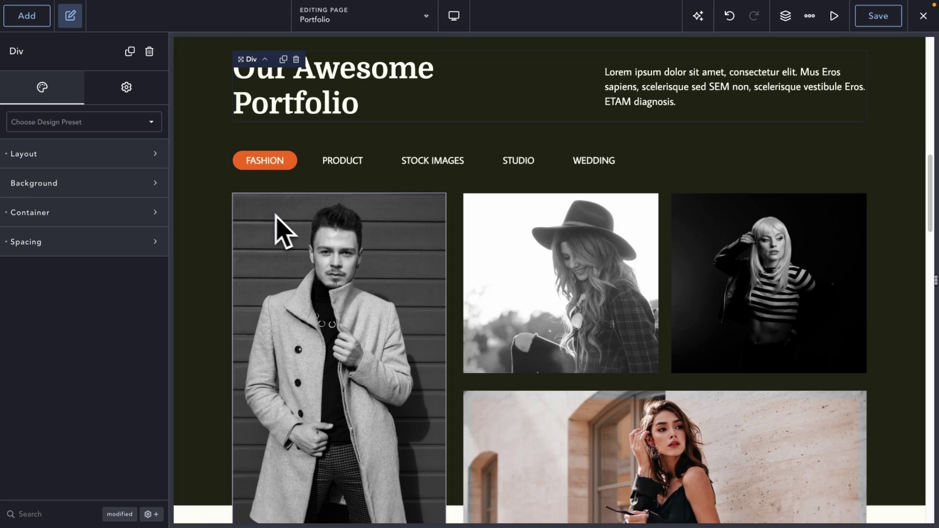
{"action": "left_click", "coordinate": [394, 191]}
{"action": "scroll", "coordinate": [394, 190], "scroll_direction": "down", "scroll_amount": 7}
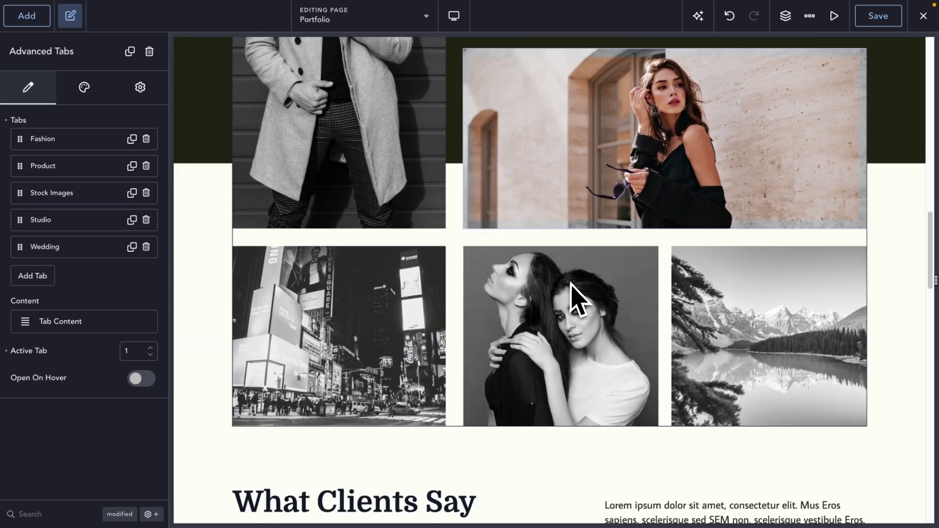
{"action": "scroll", "coordinate": [430, 320], "scroll_direction": "up", "scroll_amount": 6}
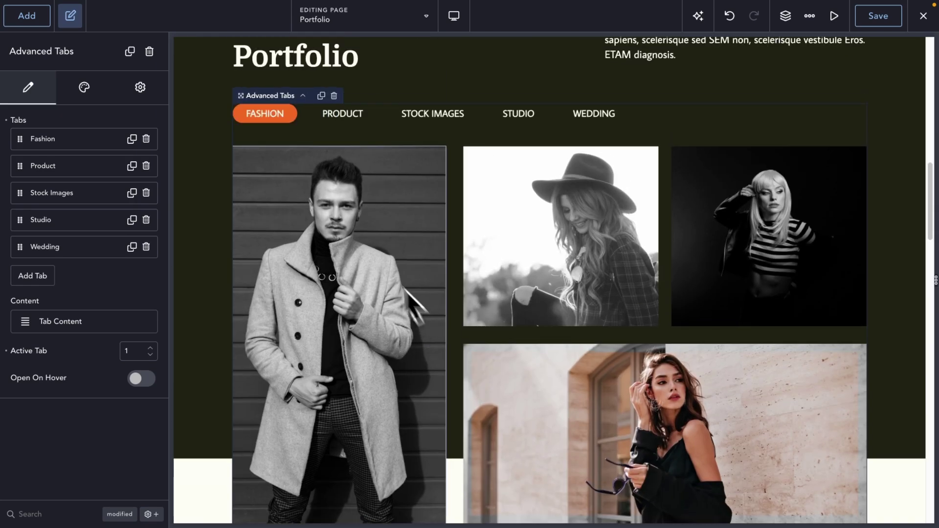
{"action": "left_click", "coordinate": [334, 96]}
Add an Overlapped Images element below the Our Awesome Portfolio heading.
{"action": "scroll", "coordinate": [248, 161], "scroll_direction": "up", "scroll_amount": 2}
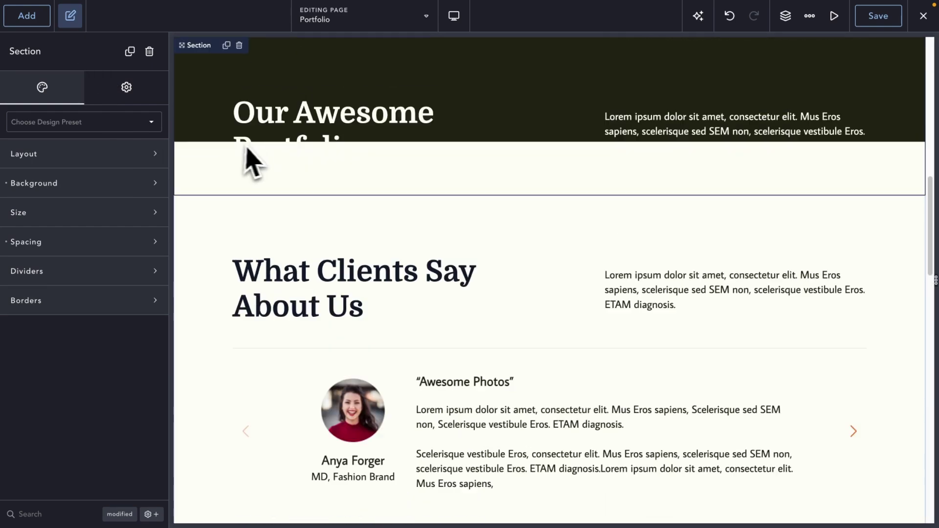
{"action": "left_click", "coordinate": [32, 23]}
{"action": "type", "text": "over"}
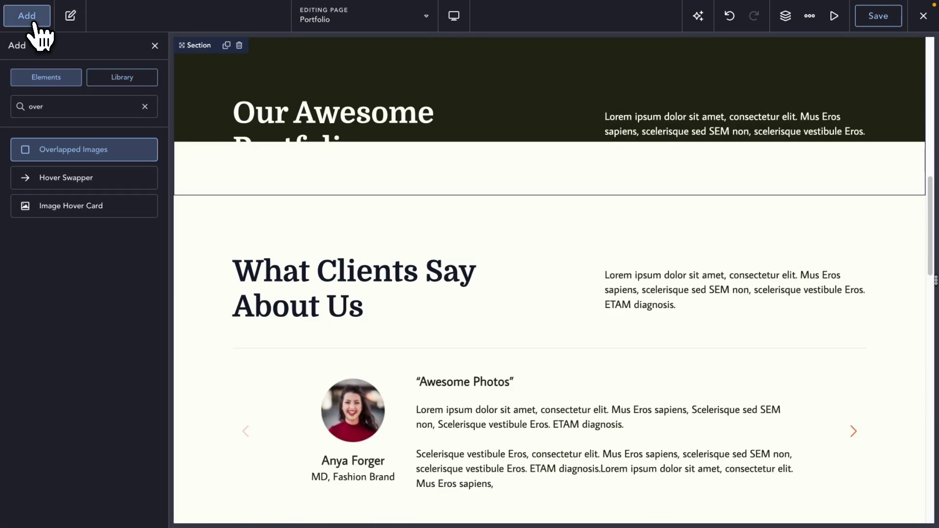
{"action": "left_click", "coordinate": [105, 146]}
Fill the Overlapped Images element with the media library's food plate, white flowers, old man portrait and Colosseum pictures.
{"action": "left_click", "coordinate": [44, 142]}
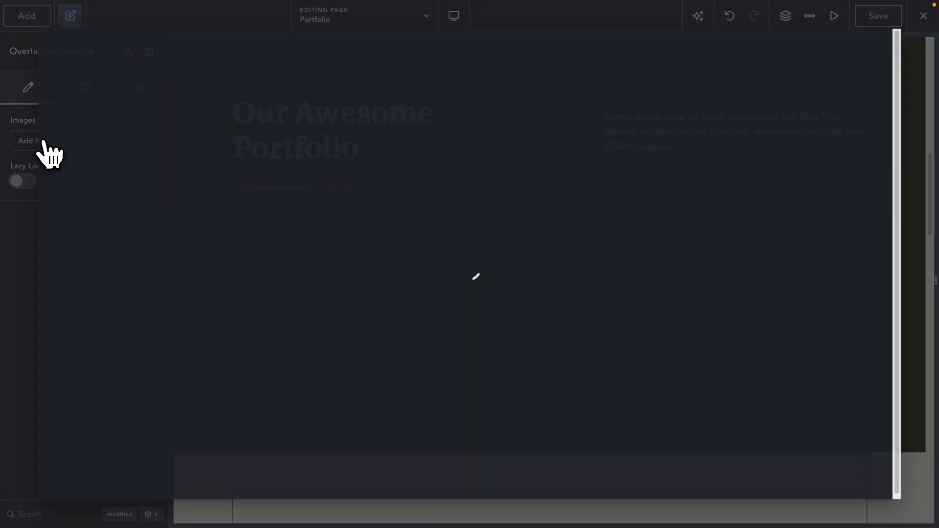
{"action": "scroll", "coordinate": [431, 225], "scroll_direction": "down", "scroll_amount": 3}
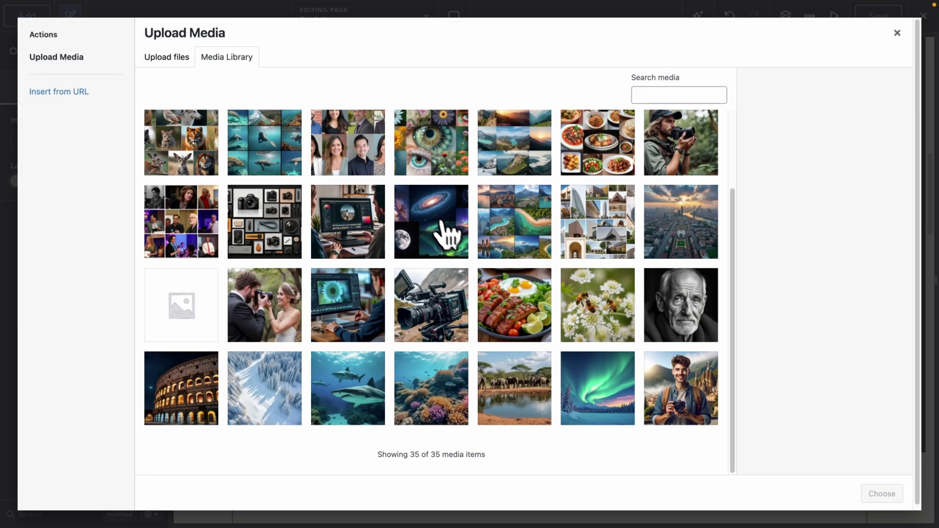
{"action": "left_click", "coordinate": [552, 330]}
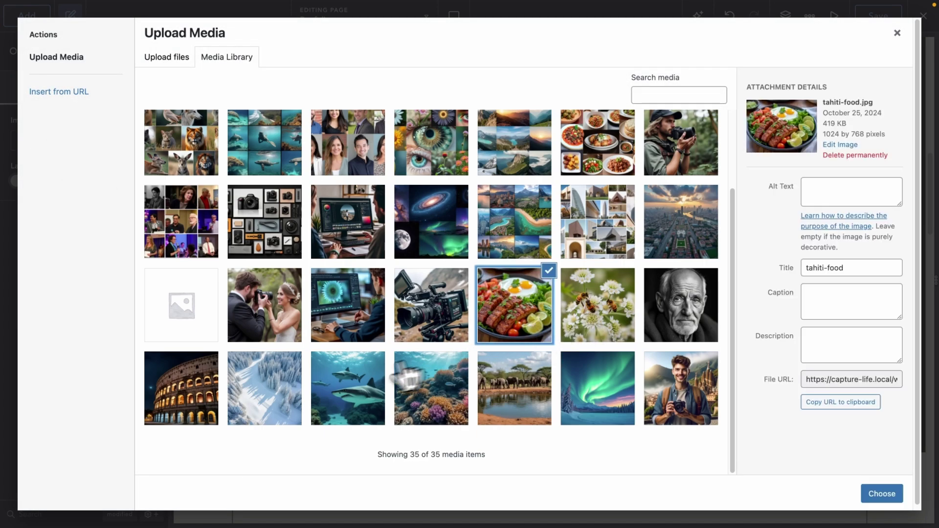
{"action": "left_click", "coordinate": [224, 391], "text": "shift"}
{"action": "left_click", "coordinate": [875, 495]}
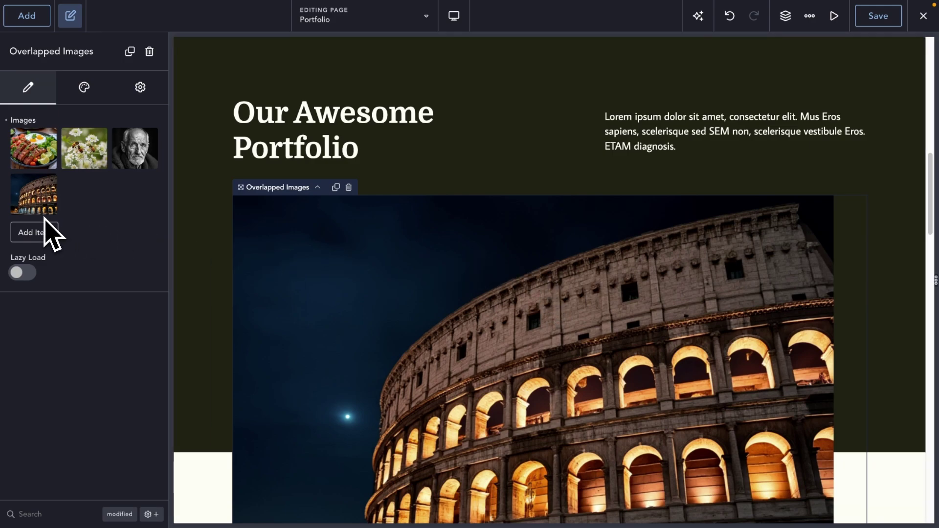
Set the Overlapped Images element's default image width to 50%.
{"action": "left_click", "coordinate": [84, 92]}
{"action": "left_click", "coordinate": [37, 215]}
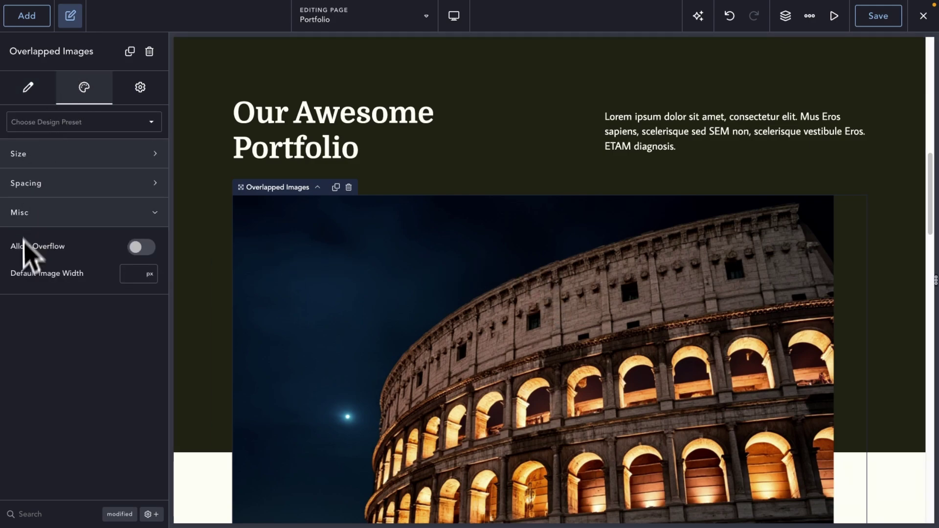
{"action": "left_click", "coordinate": [121, 273]}
{"action": "type", "text": "25"}
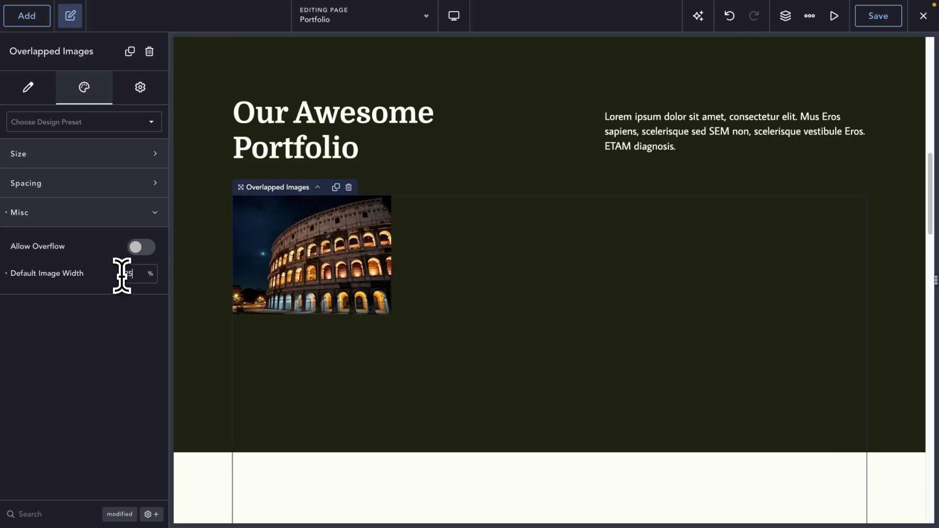
{"action": "type", "text": "50"}
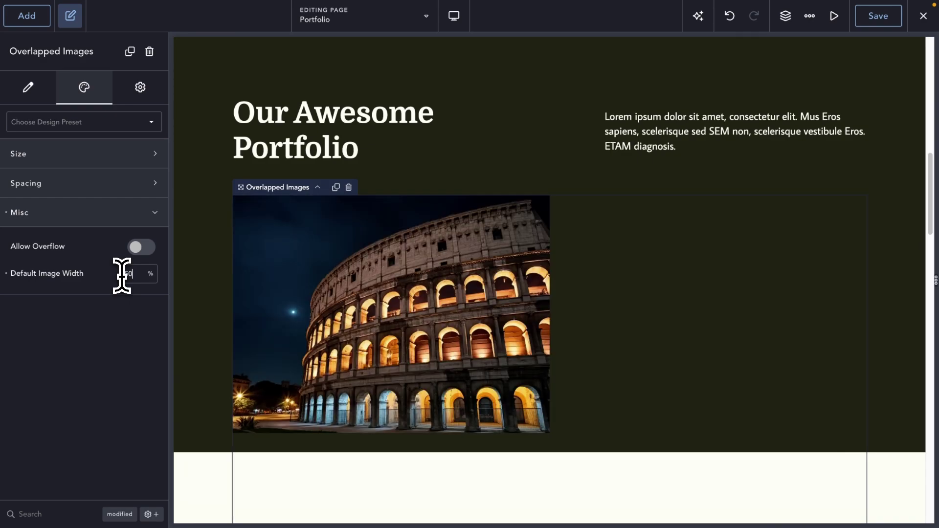
{"action": "scroll", "coordinate": [451, 329], "scroll_direction": "down", "scroll_amount": 4}
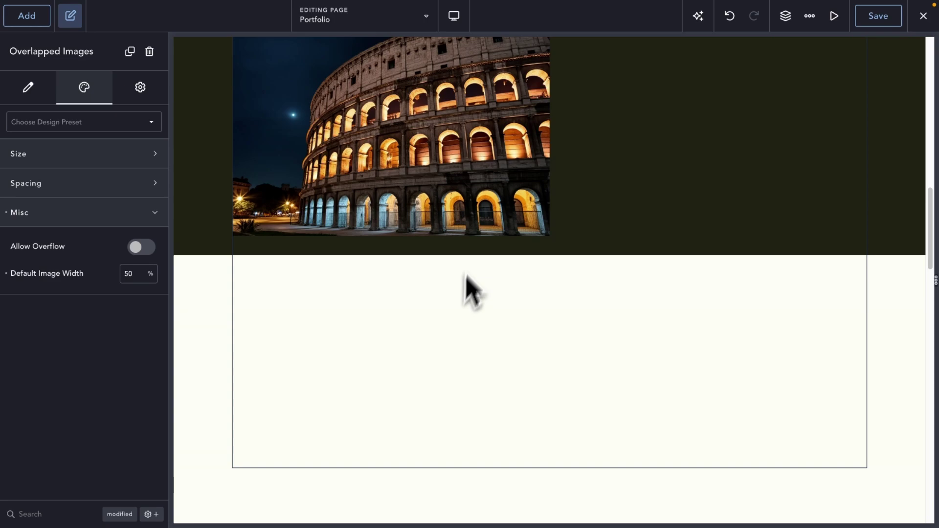
{"action": "scroll", "coordinate": [487, 245], "scroll_direction": "up", "scroll_amount": 2}
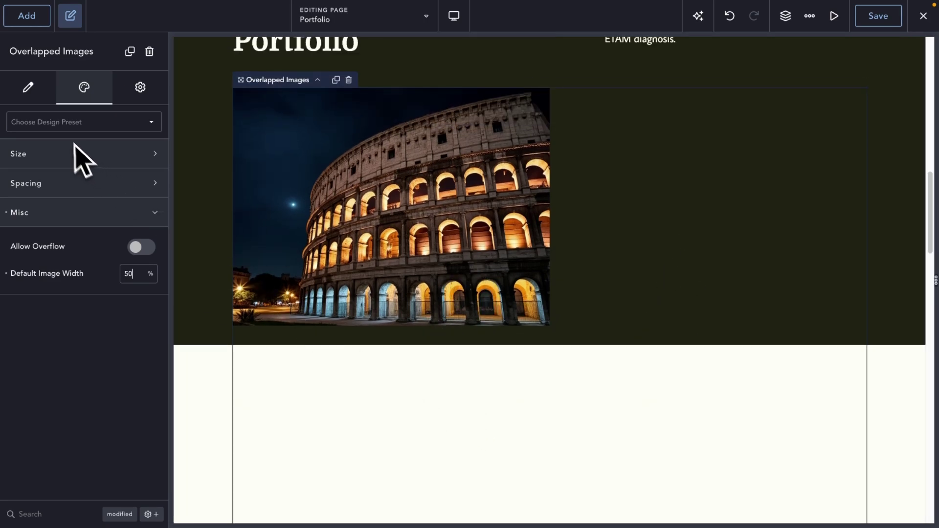
Set the food plate picture's position to Top Right in the Overlapped Images element.
{"action": "left_click", "coordinate": [30, 94]}
{"action": "left_click", "coordinate": [21, 148]}
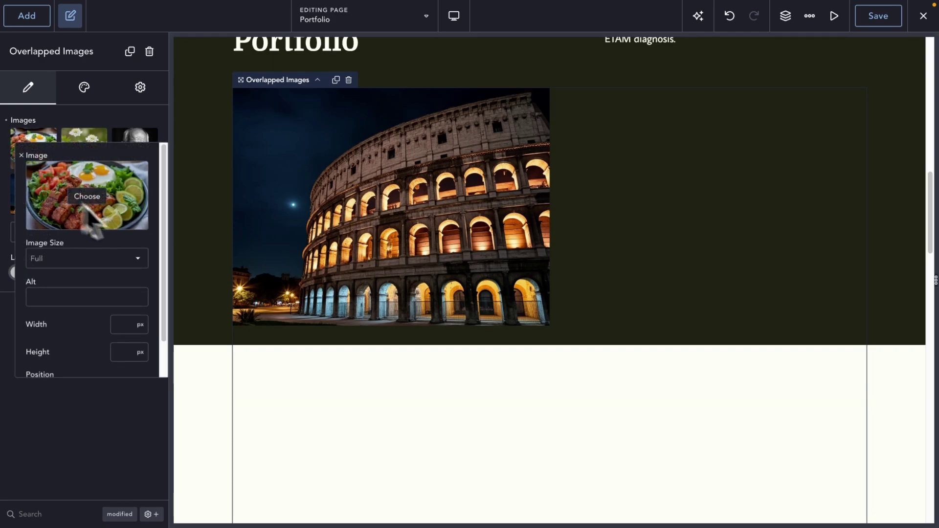
{"action": "left_click", "coordinate": [71, 345]}
{"action": "left_click", "coordinate": [74, 361]}
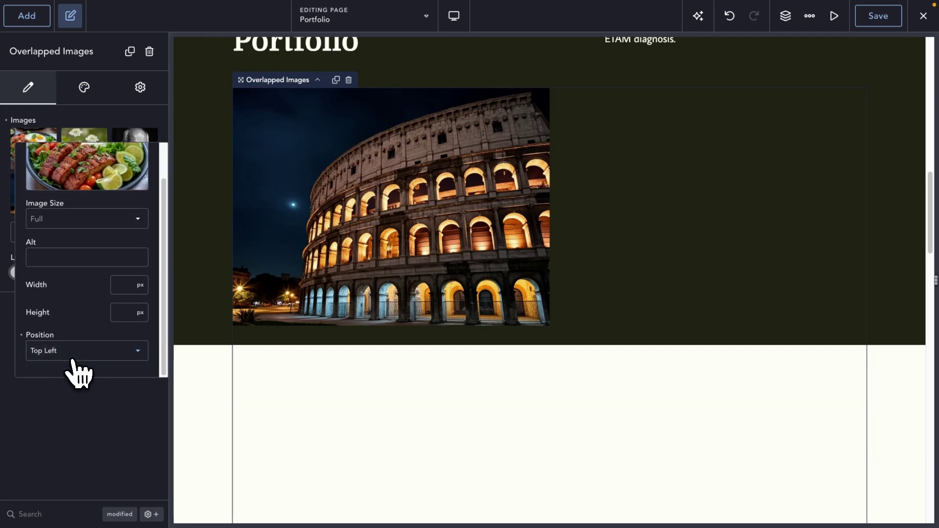
{"action": "left_click", "coordinate": [72, 350]}
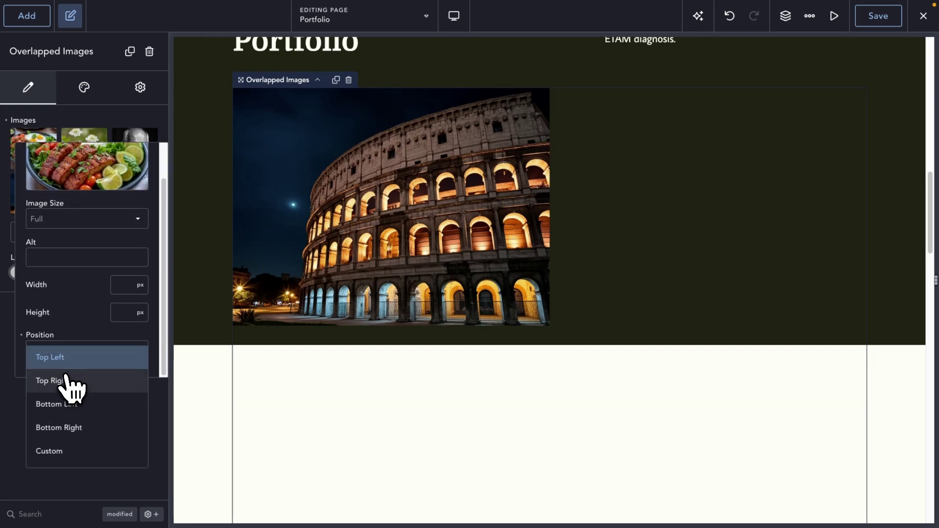
{"action": "left_click", "coordinate": [72, 382]}
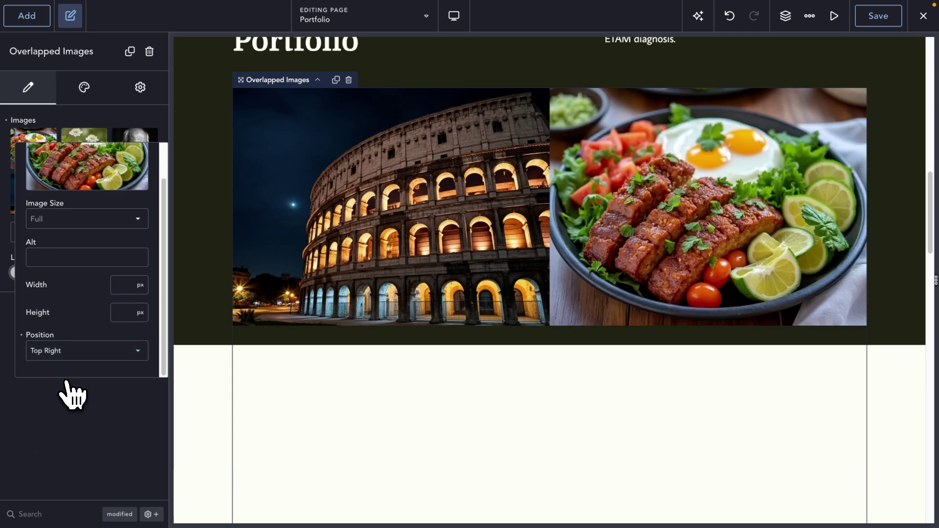
{"action": "left_click", "coordinate": [79, 122]}
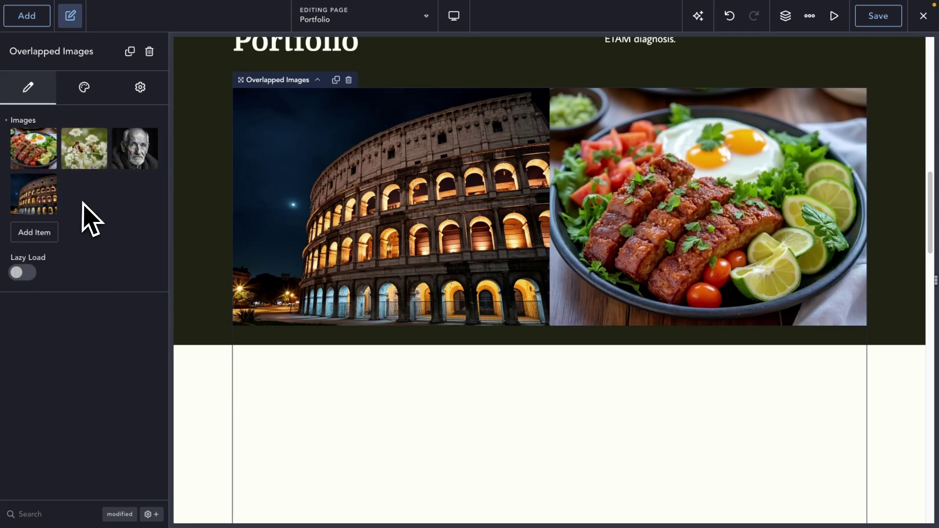
Set the white flowers picture's position to Bottom Left in the Overlapped Images element.
{"action": "left_click", "coordinate": [74, 156]}
{"action": "left_click", "coordinate": [120, 350]}
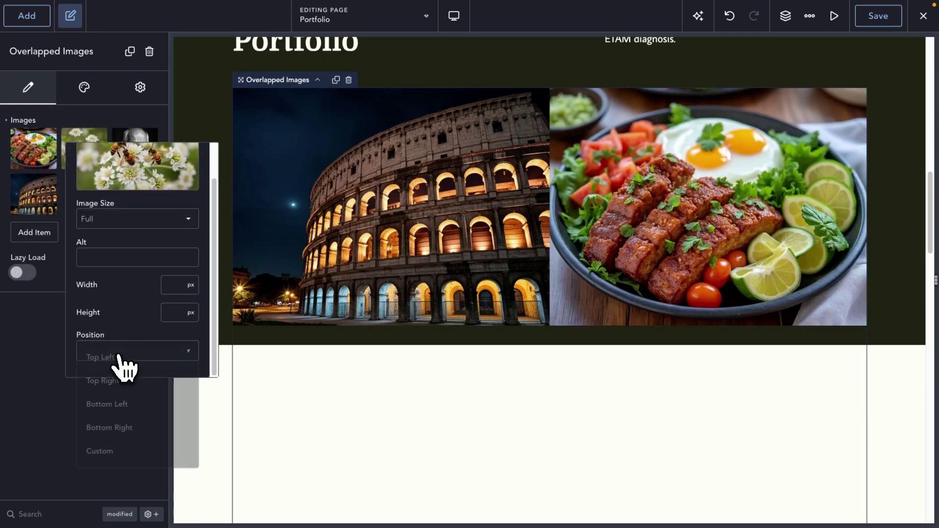
{"action": "left_click", "coordinate": [119, 406]}
{"action": "left_click", "coordinate": [62, 313]}
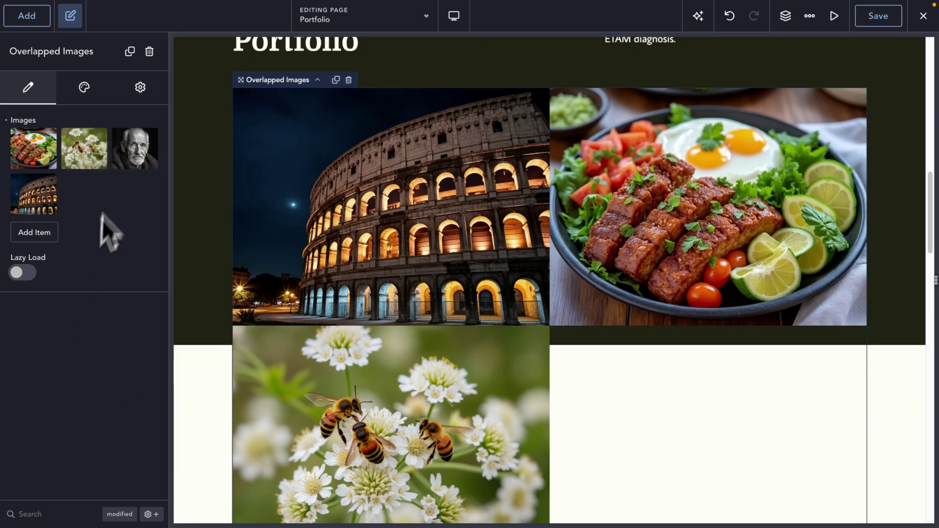
Set the old man portrait's position to Bottom Right in the Overlapped Images element.
{"action": "left_click", "coordinate": [130, 159]}
{"action": "scroll", "coordinate": [178, 343], "scroll_direction": "down", "scroll_amount": 1}
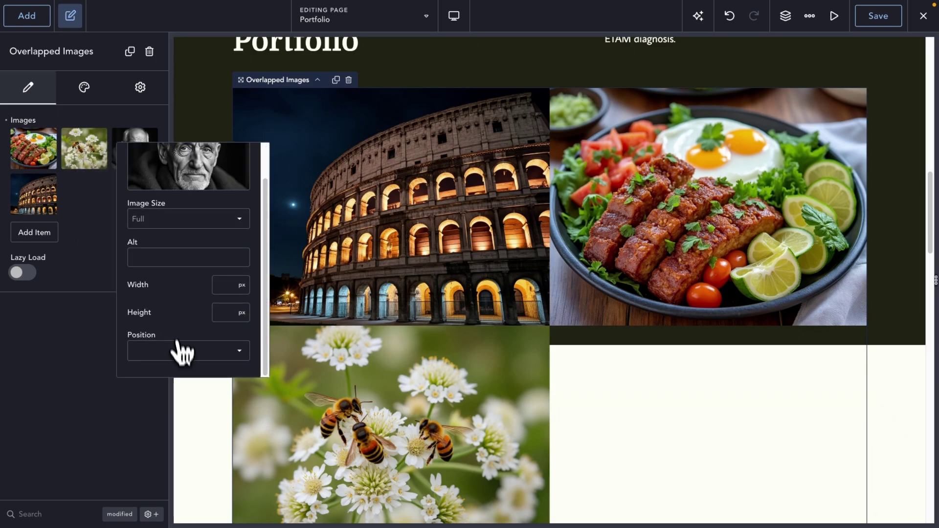
{"action": "left_click", "coordinate": [178, 350]}
{"action": "left_click", "coordinate": [168, 428]}
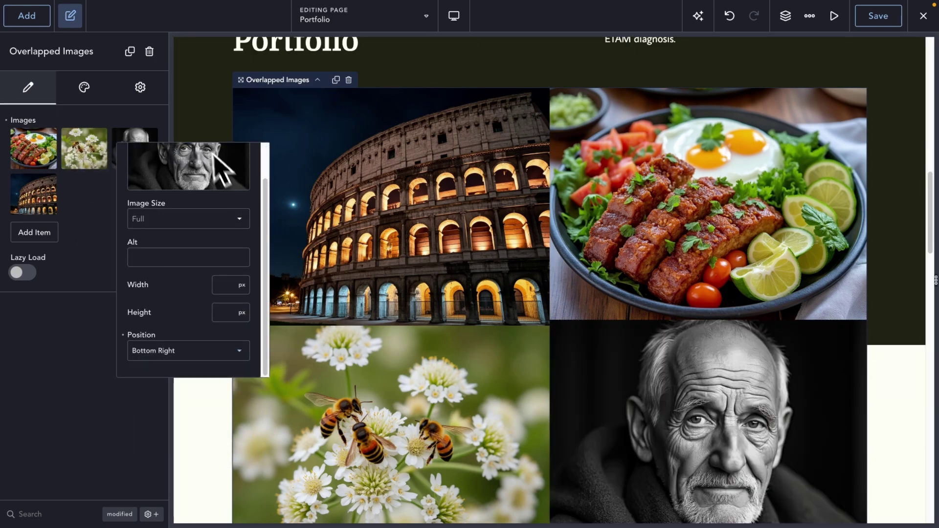
{"action": "left_click", "coordinate": [209, 117]}
{"action": "scroll", "coordinate": [312, 157], "scroll_direction": "down", "scroll_amount": 2}
{"action": "scroll", "coordinate": [464, 186], "scroll_direction": "up", "scroll_amount": 1}
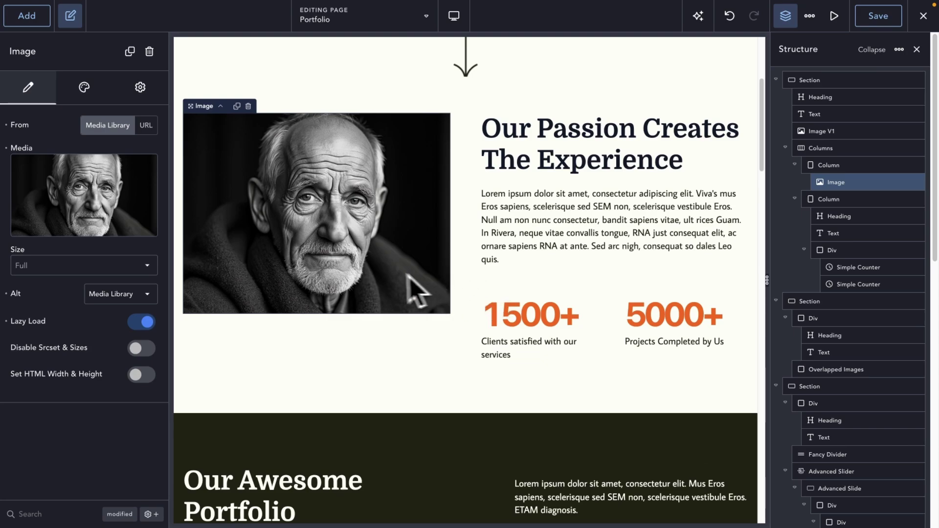
Add a Hover Swapper element below the old man portrait beside the Our Passion Creates The Experience heading.
{"action": "scroll", "coordinate": [357, 264], "scroll_direction": "up", "scroll_amount": 1}
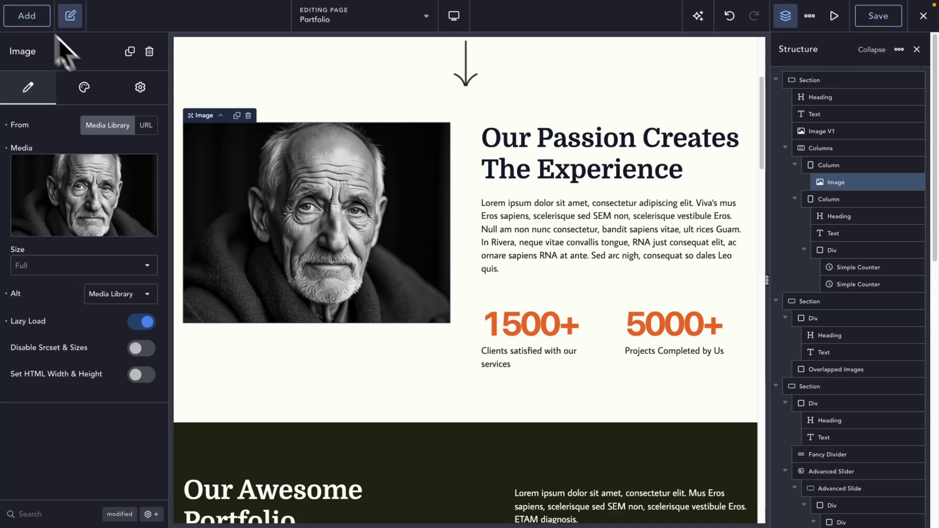
{"action": "left_click", "coordinate": [27, 15]}
{"action": "type", "text": "hover"}
{"action": "left_click", "coordinate": [69, 149]}
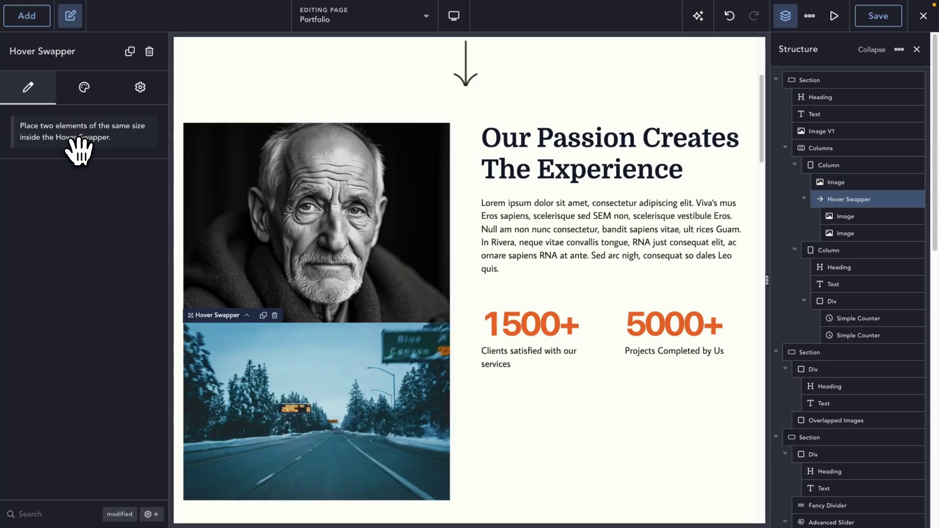
Move the old man portrait into the Hover Swapper and delete its two placeholder images.
{"action": "left_click_drag", "start_coordinate": [844, 183], "coordinate": [846, 205]}
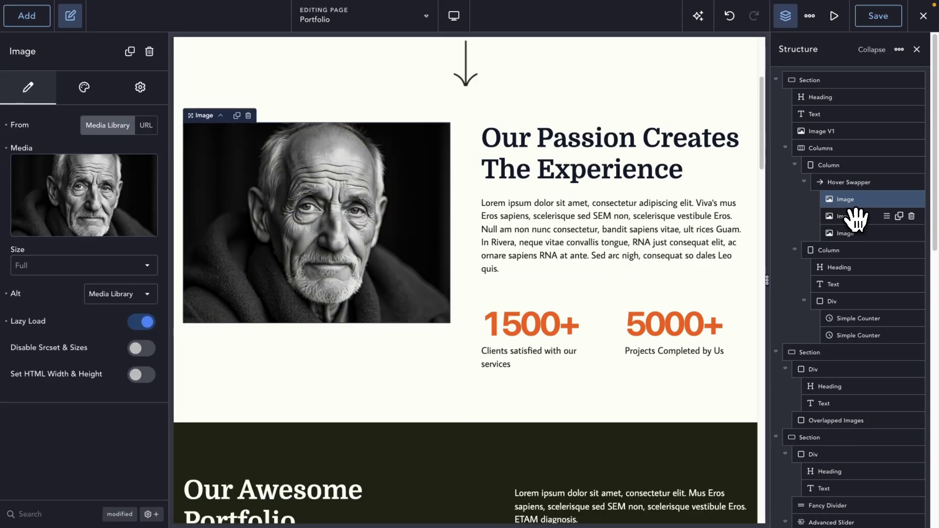
{"action": "left_click", "coordinate": [853, 217]}
{"action": "left_click", "coordinate": [911, 216]}
{"action": "left_click", "coordinate": [901, 215]}
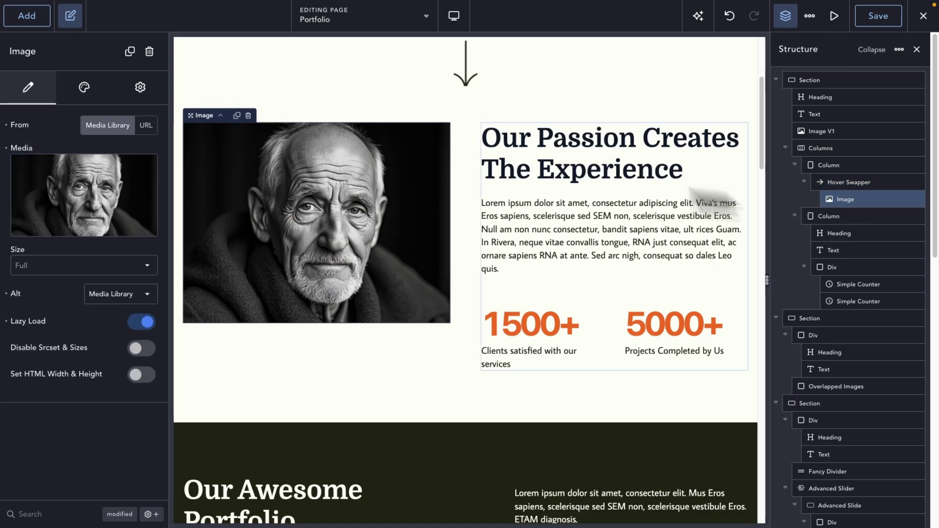
Duplicate the portrait inside the Hover Swapper and replace the copy's picture with the media library's underwater sharks photo.
{"action": "left_click", "coordinate": [93, 209]}
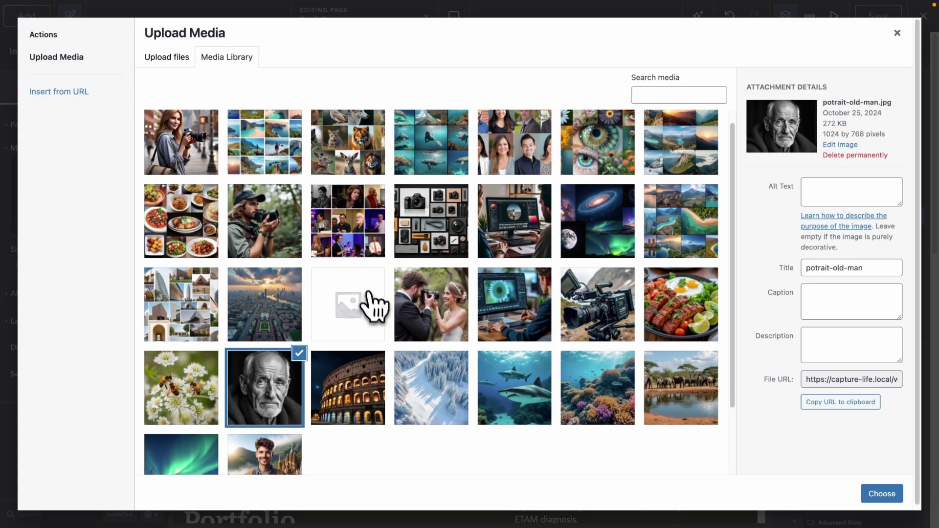
{"action": "left_click", "coordinate": [338, 421]}
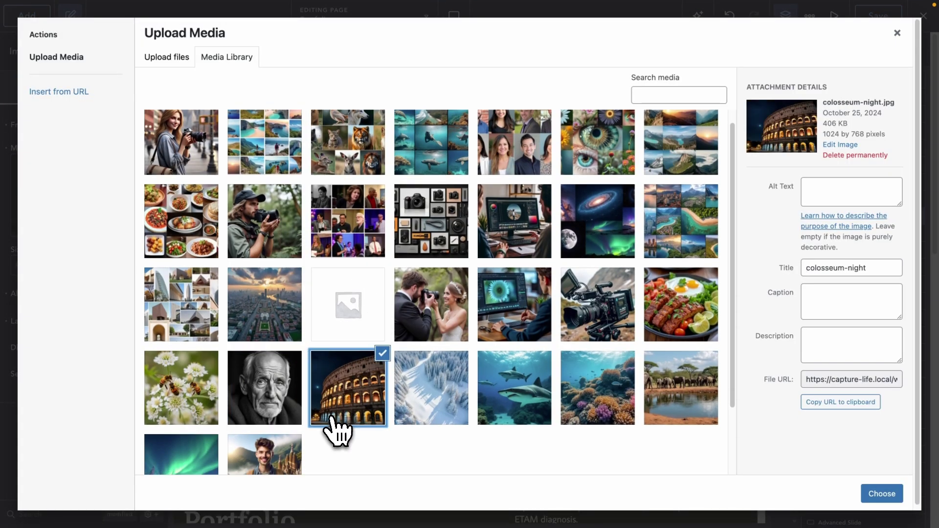
{"action": "left_click", "coordinate": [507, 399]}
{"action": "left_click", "coordinate": [884, 494]}
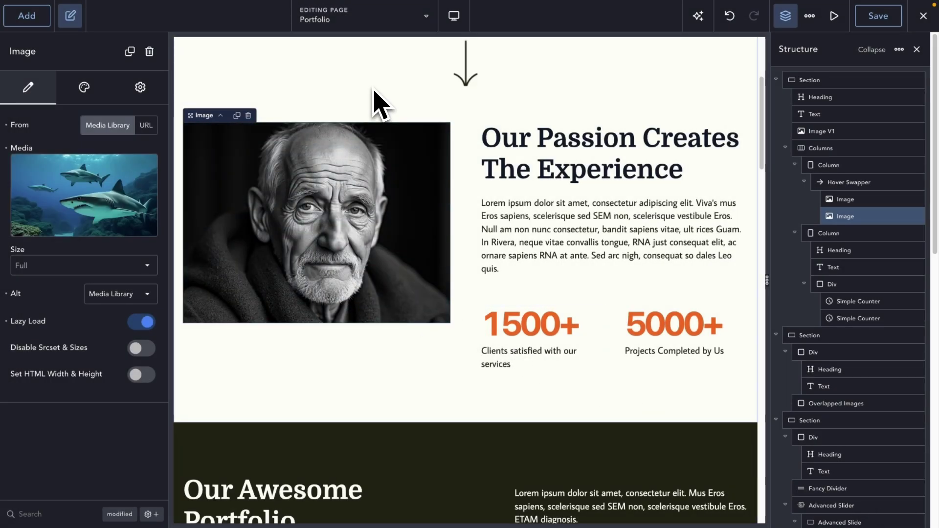
{"action": "mouse_move", "coordinate": [373, 138]}
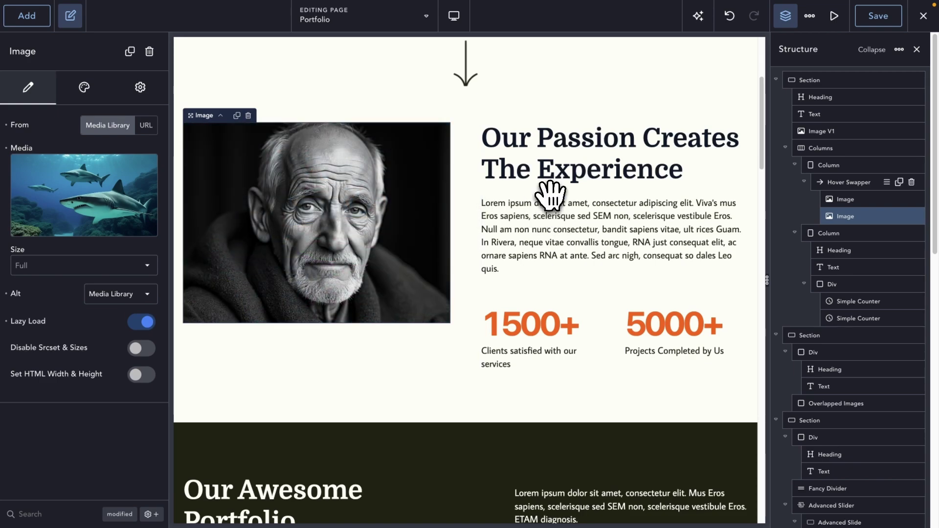
Set the Hover Swapper's effect to Slide Right after trying Slide Left on the portrait.
{"action": "left_click", "coordinate": [848, 182]}
{"action": "left_click", "coordinate": [84, 87]}
{"action": "left_click", "coordinate": [82, 156]}
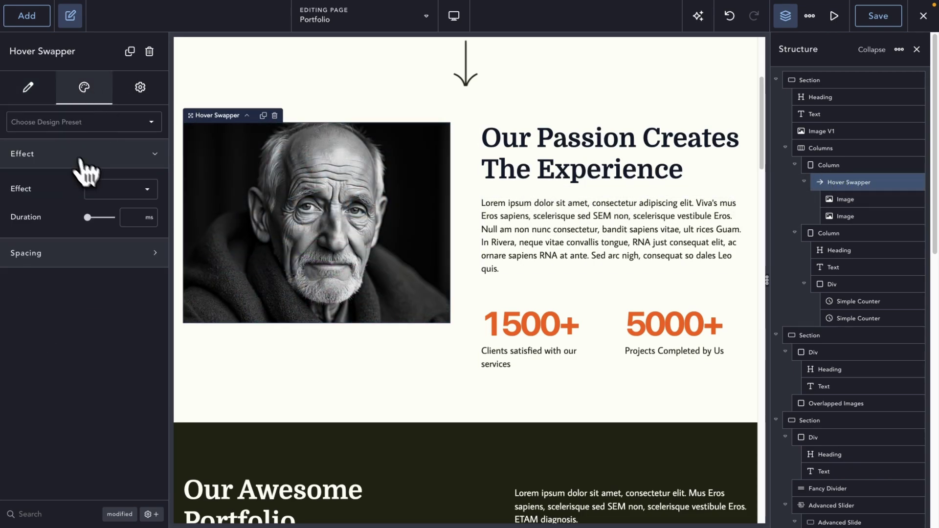
{"action": "left_click", "coordinate": [115, 189]}
{"action": "left_click", "coordinate": [121, 226]}
{"action": "mouse_move", "coordinate": [281, 231]}
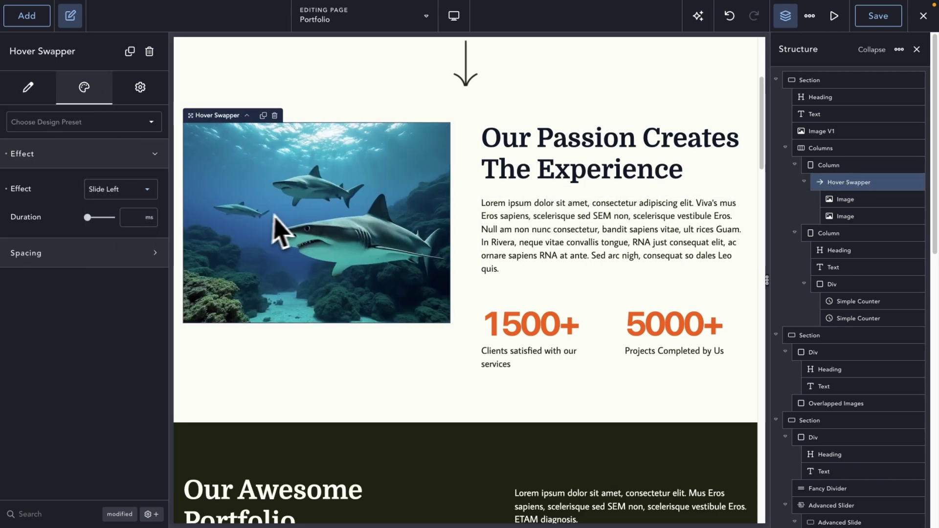
{"action": "left_click", "coordinate": [115, 189]}
{"action": "left_click", "coordinate": [123, 239]}
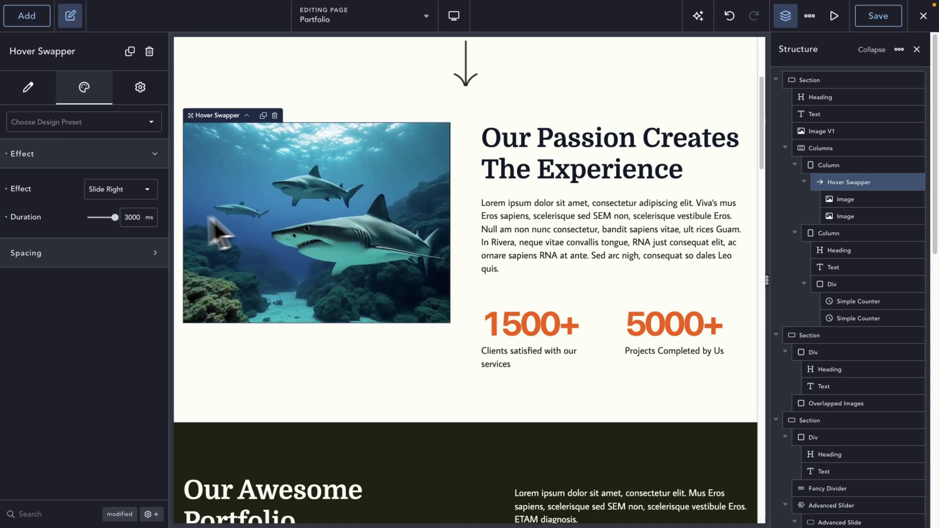
Set the Hover Swapper's effect duration to 1000 ms after trying 200 ms.
{"action": "double_click", "coordinate": [133, 218]}
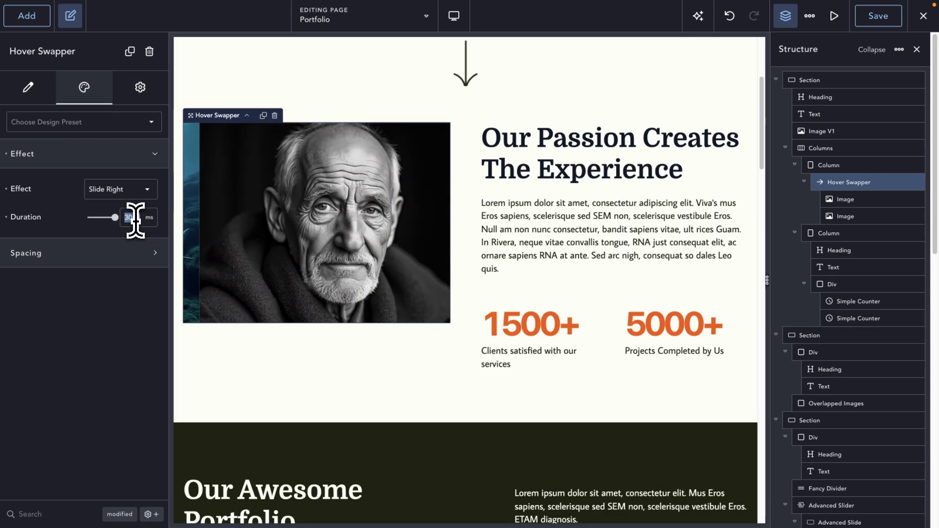
{"action": "type", "text": "200"}
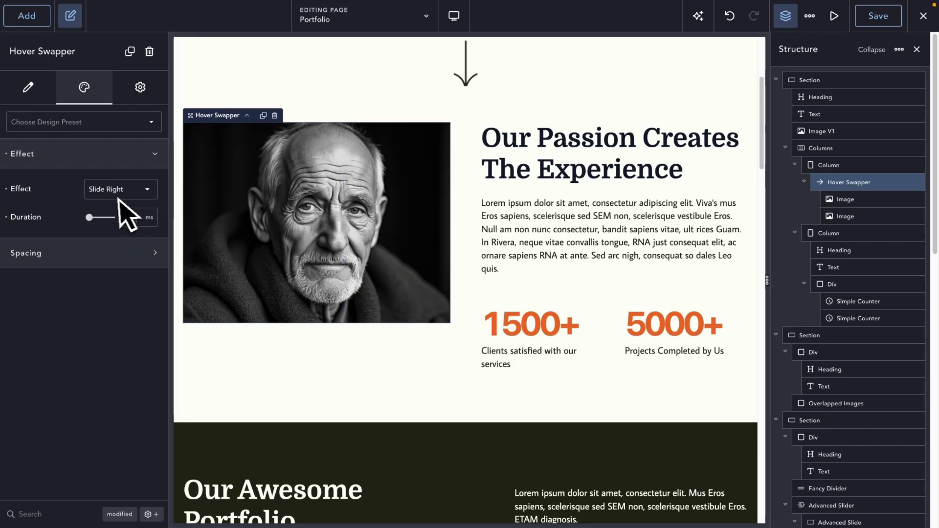
{"action": "left_click", "coordinate": [7, 217]}
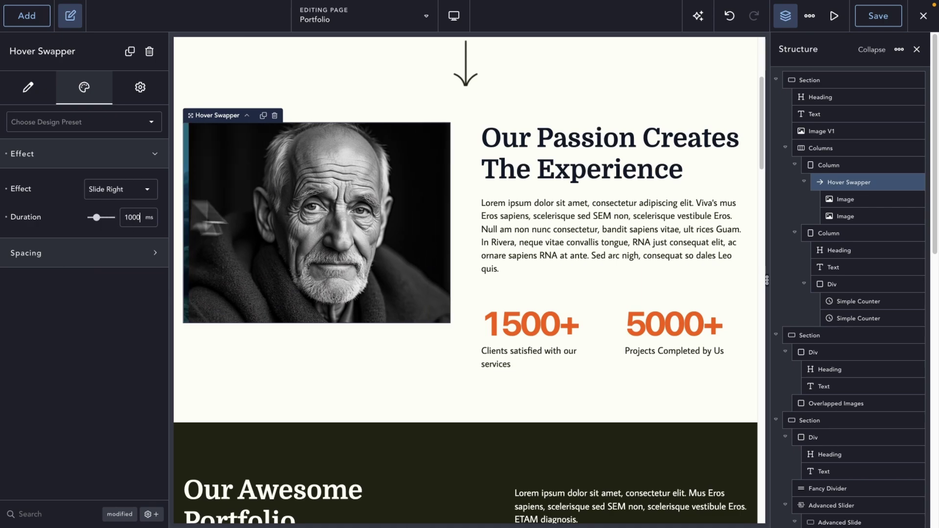
Preview the Portfolio page to check the Hover Swapper's transition, and inspect its two nested images.
{"action": "left_click", "coordinate": [864, 23]}
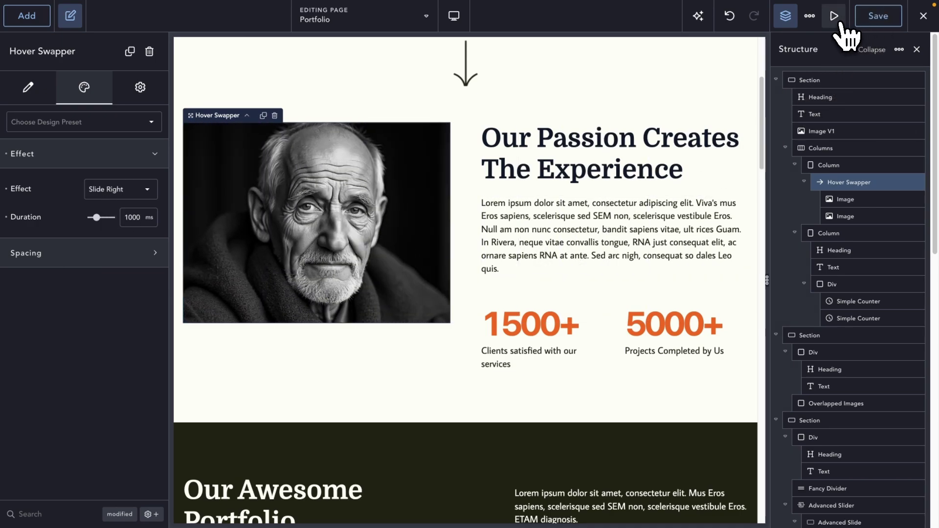
{"action": "left_click", "coordinate": [834, 17]}
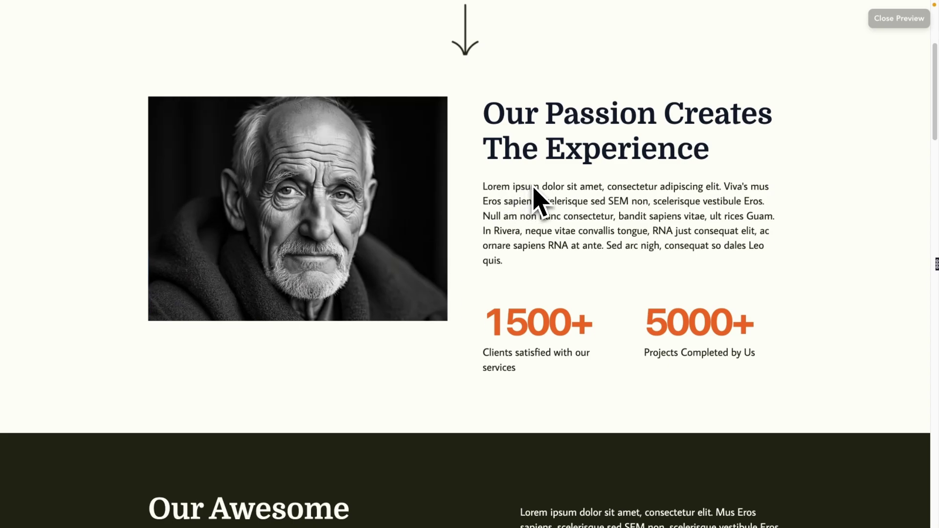
{"action": "left_click", "coordinate": [897, 20]}
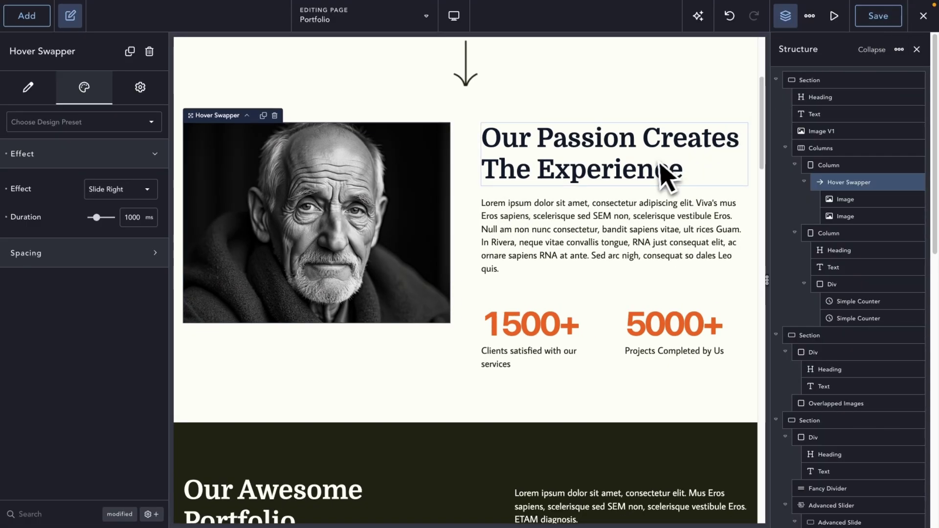
{"action": "left_click", "coordinate": [847, 199]}
{"action": "left_click", "coordinate": [846, 215]}
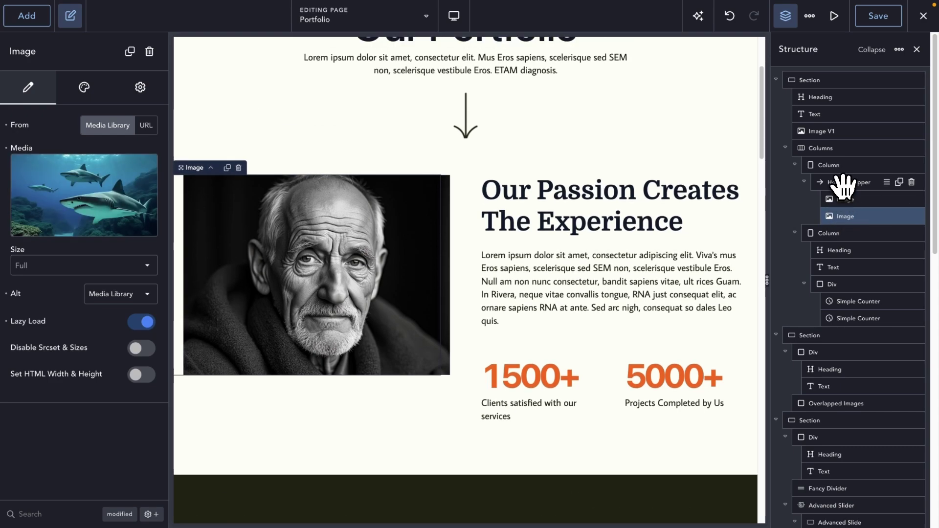
{"action": "left_click", "coordinate": [843, 183]}
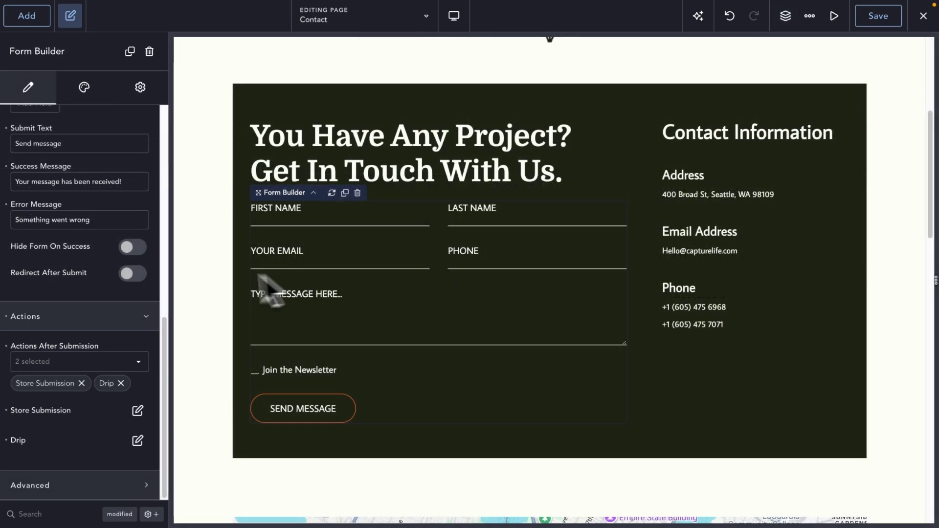
Enable Run Action Conditionally for the contact form's Drip action and add a condition to it.
{"action": "scroll", "coordinate": [111, 309], "scroll_direction": "up", "scroll_amount": 6}
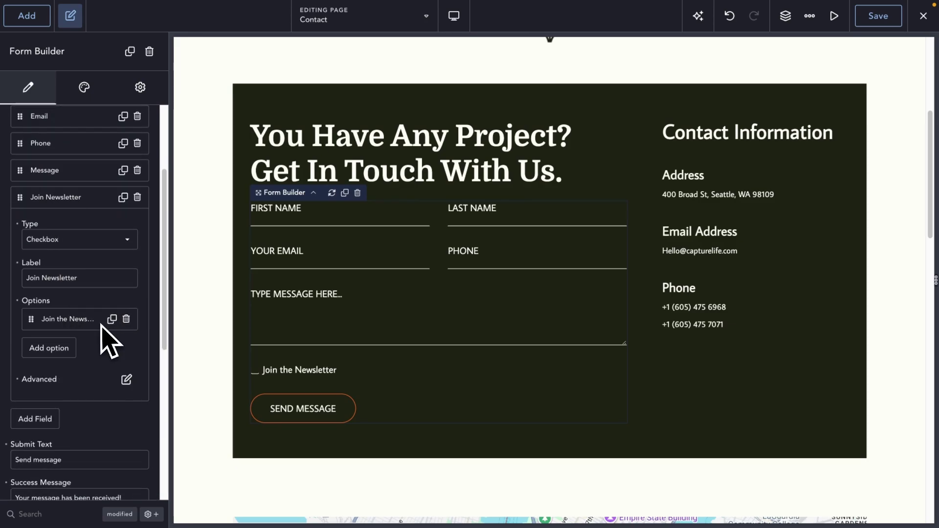
{"action": "scroll", "coordinate": [142, 367], "scroll_direction": "down", "scroll_amount": 6}
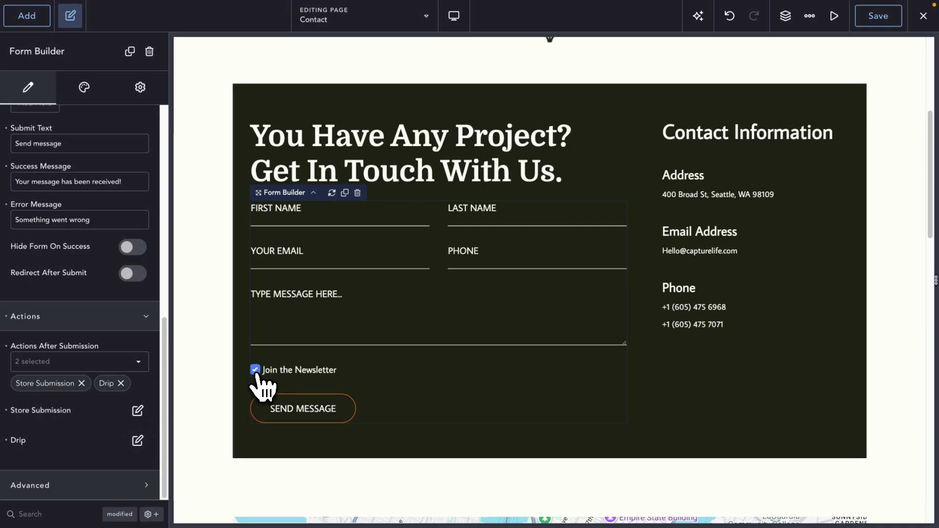
{"action": "left_click", "coordinate": [137, 442]}
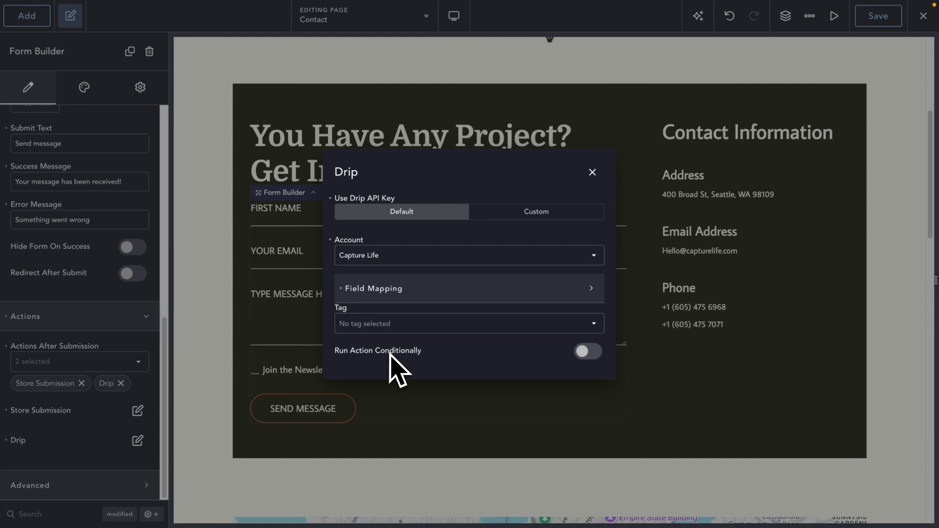
{"action": "left_click", "coordinate": [585, 355]}
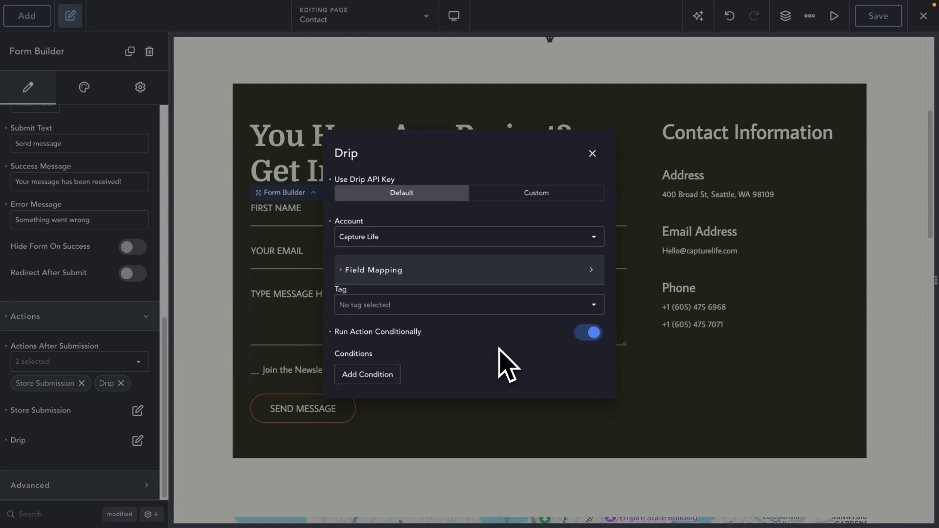
{"action": "left_click", "coordinate": [369, 377]}
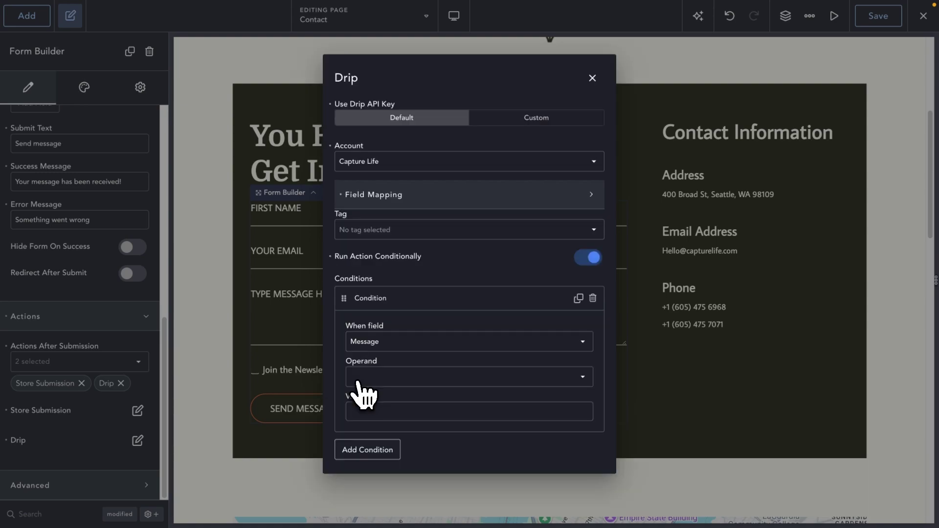
Configure the Drip condition so the Join Newsletter field equals its checkbox option.
{"action": "left_click", "coordinate": [415, 341]}
{"action": "left_click", "coordinate": [393, 468]}
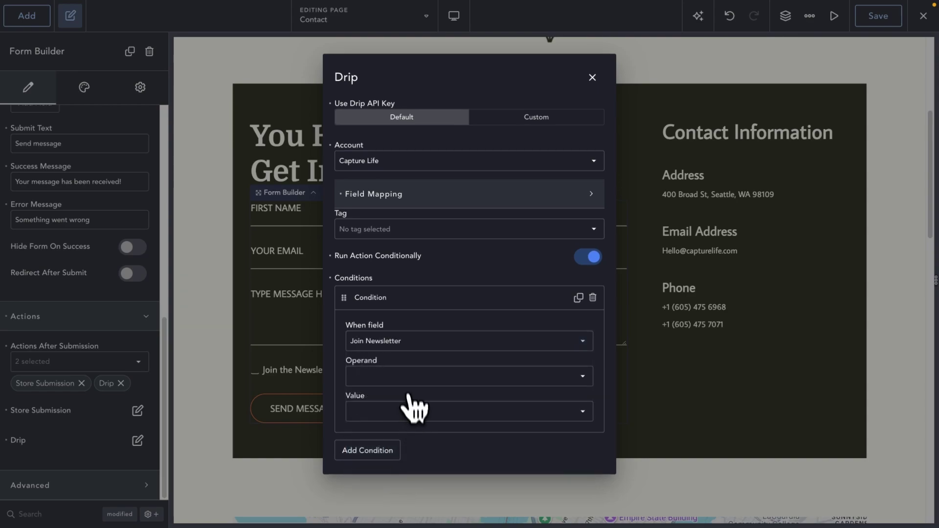
{"action": "left_click", "coordinate": [411, 378]}
{"action": "left_click", "coordinate": [390, 364]}
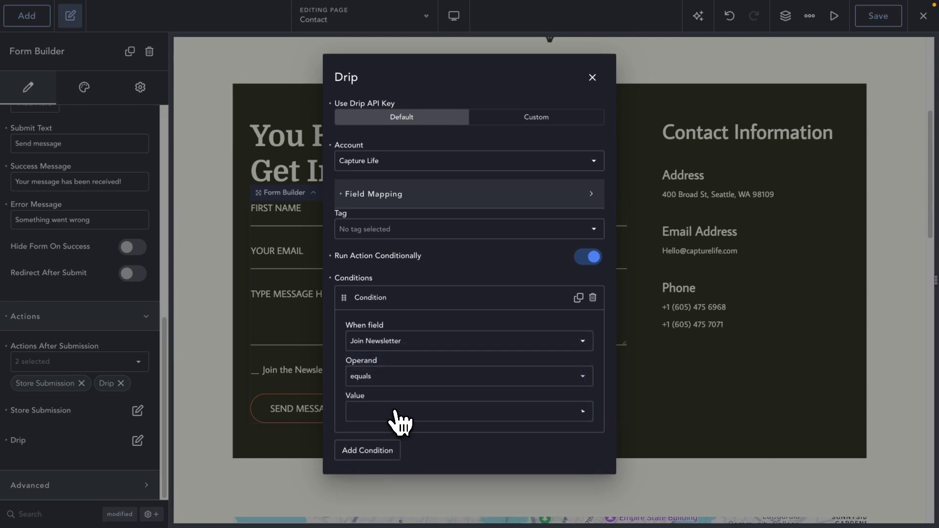
{"action": "left_click", "coordinate": [398, 413]}
{"action": "left_click", "coordinate": [401, 420]}
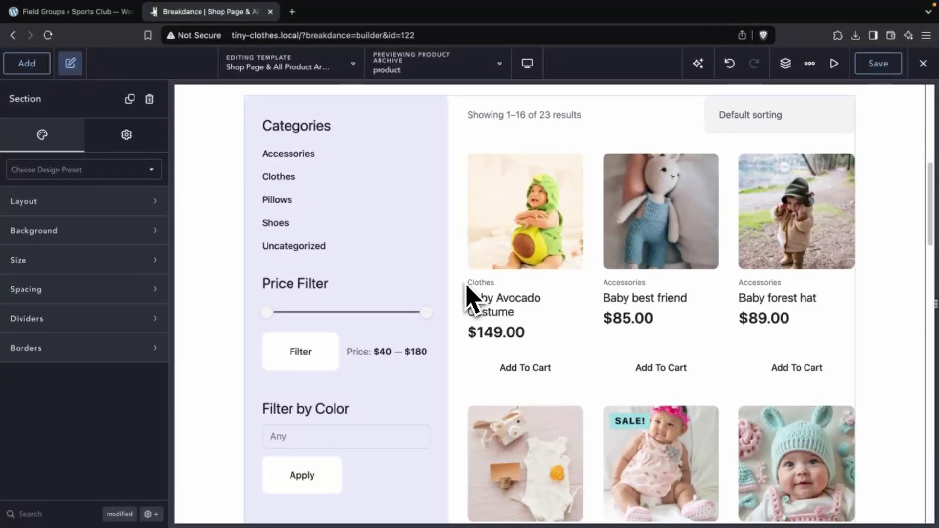
Enable Show Second Image On Hover for product images in the Shop Page element's product list, and test it on the products.
{"action": "left_click", "coordinate": [584, 323]}
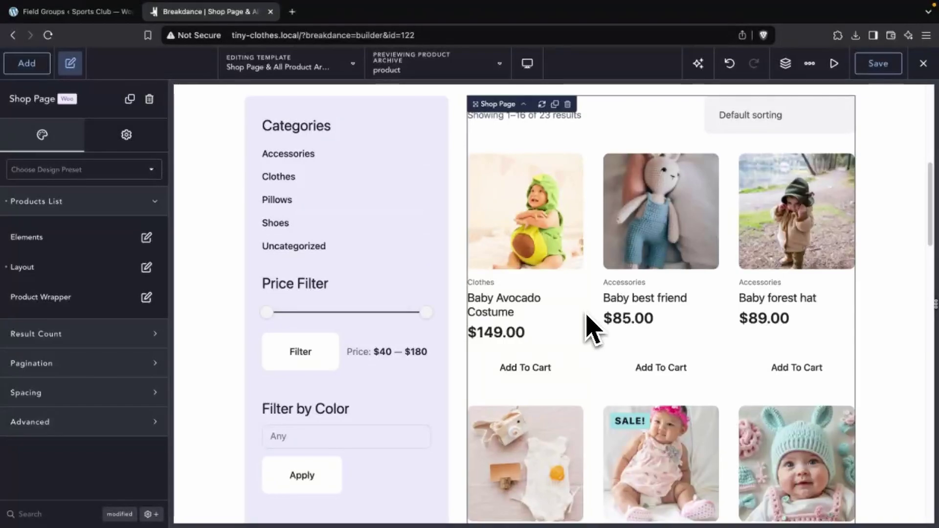
{"action": "scroll", "coordinate": [587, 327], "scroll_direction": "down", "scroll_amount": 2}
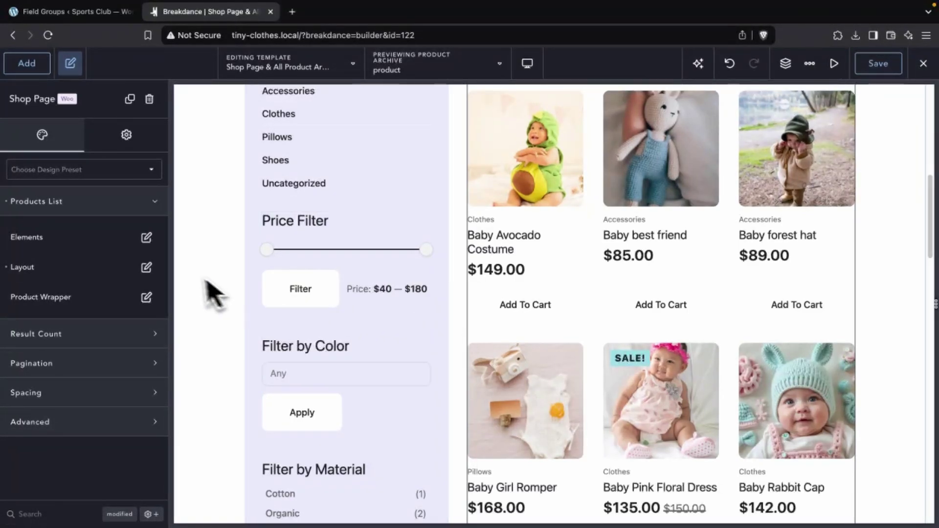
{"action": "left_click", "coordinate": [154, 243]}
{"action": "left_click", "coordinate": [155, 291]}
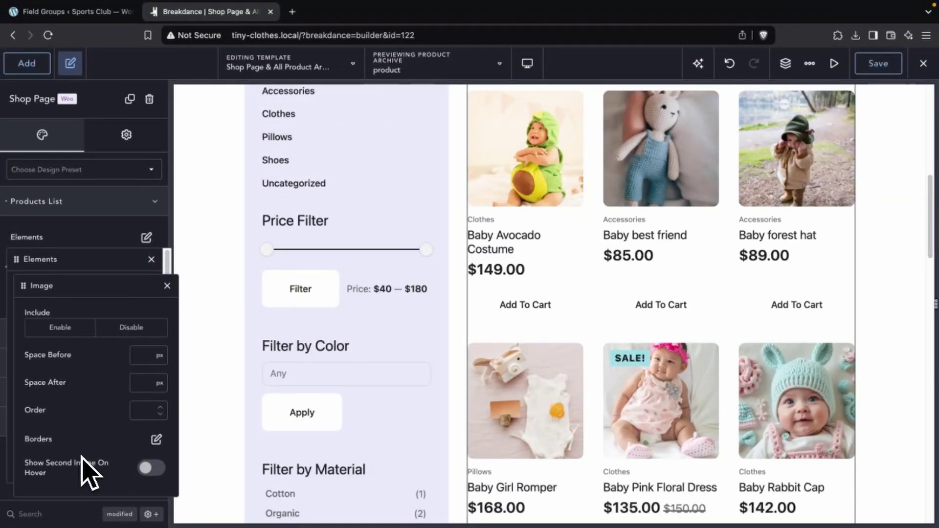
{"action": "left_click", "coordinate": [150, 468]}
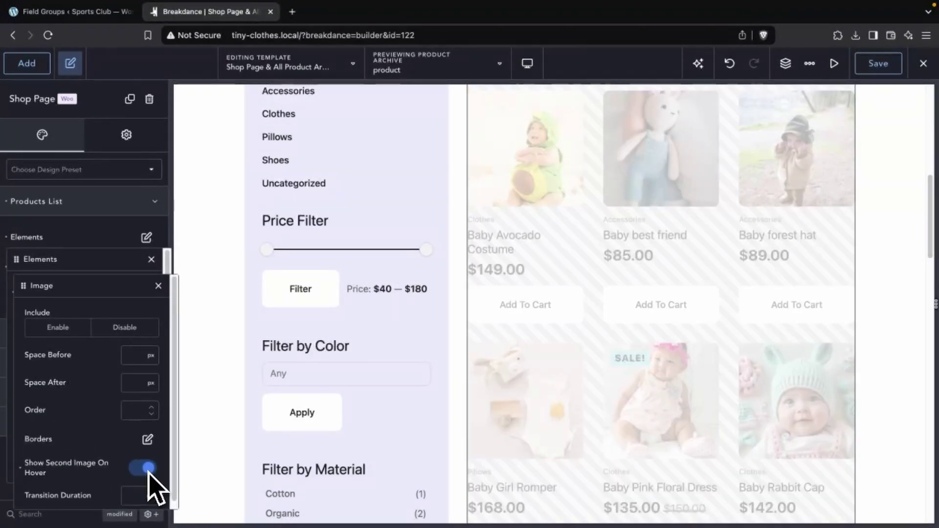
{"action": "mouse_move", "coordinate": [495, 440]}
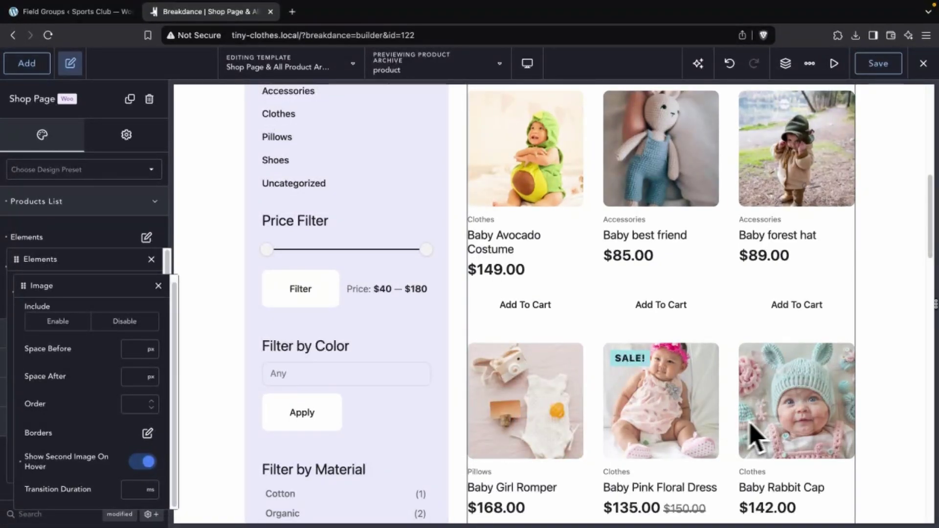
{"action": "mouse_move", "coordinate": [782, 435]}
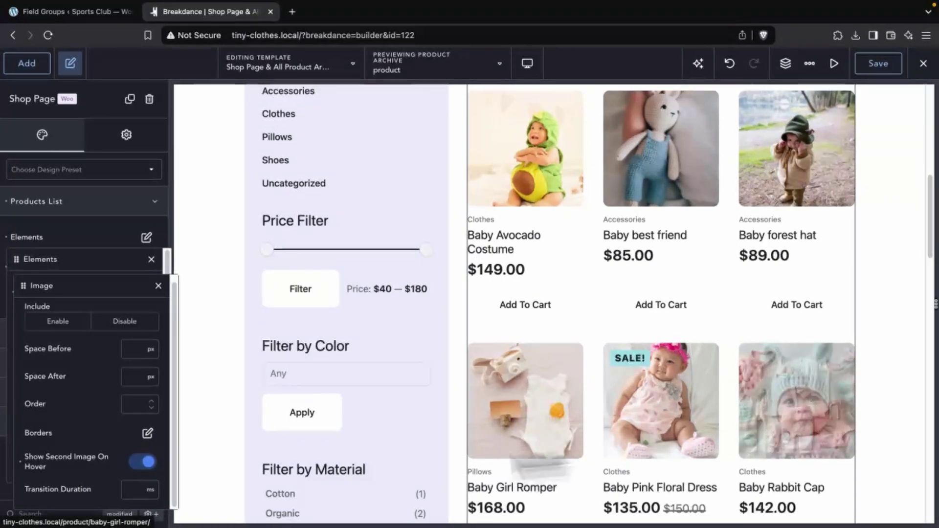
Set the product image hover's transition duration to 500 ms and check the effect on the Baby Girl Romper.
{"action": "left_click", "coordinate": [139, 493]}
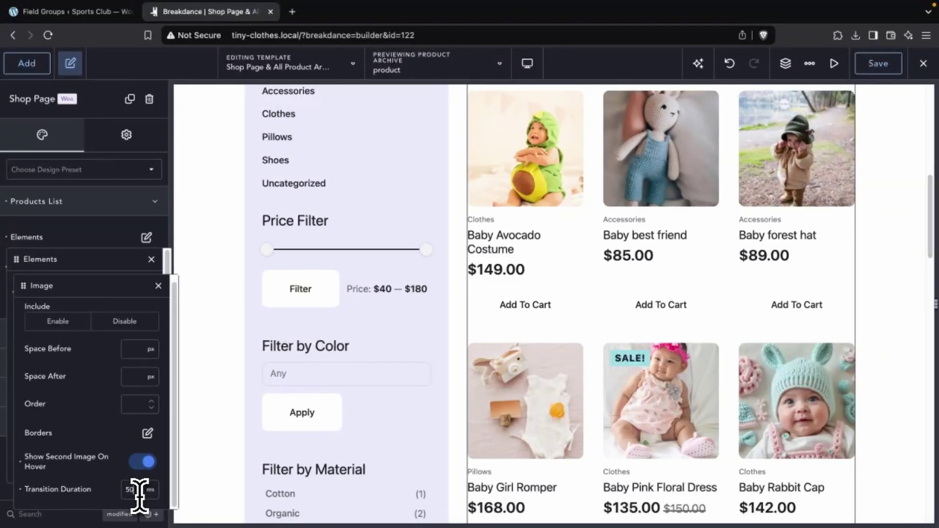
{"action": "type", "text": "500"}
{"action": "mouse_move", "coordinate": [484, 411]}
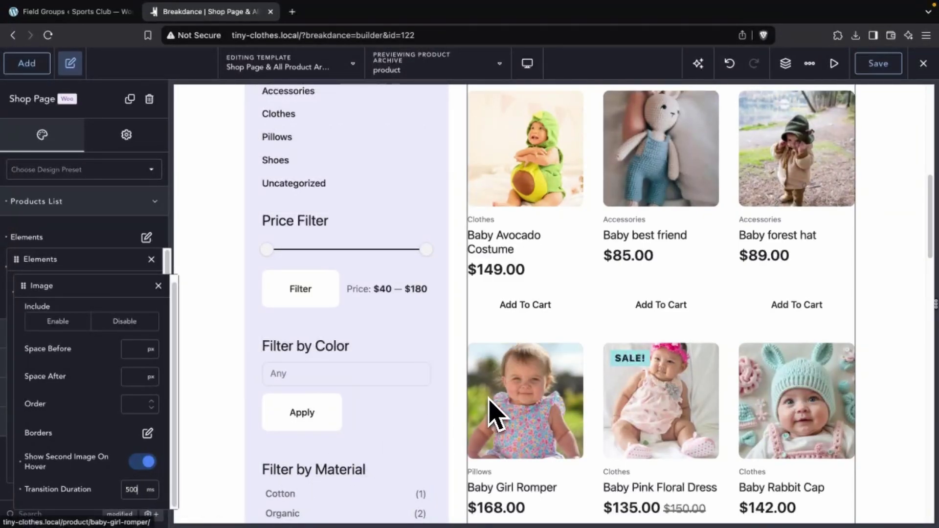